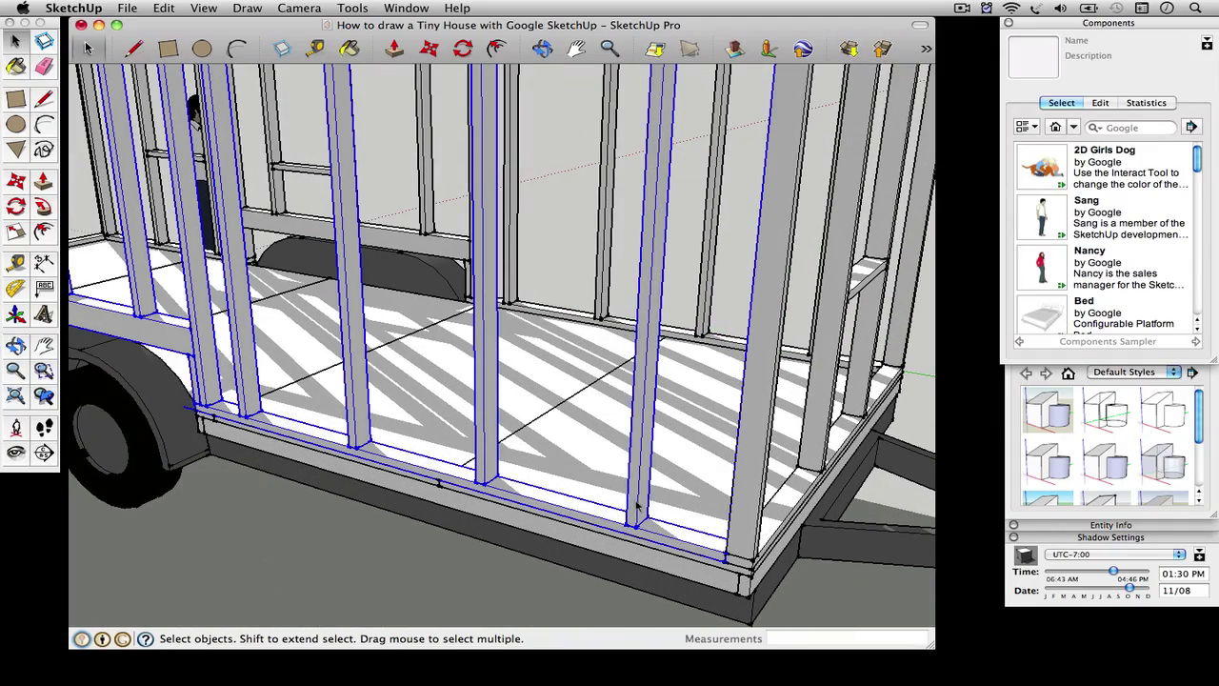
Open the near side wall frame for editing and place a copy of its last stud against the front corner
right_click(639, 511)
left_click(668, 519)
left_click(639, 510)
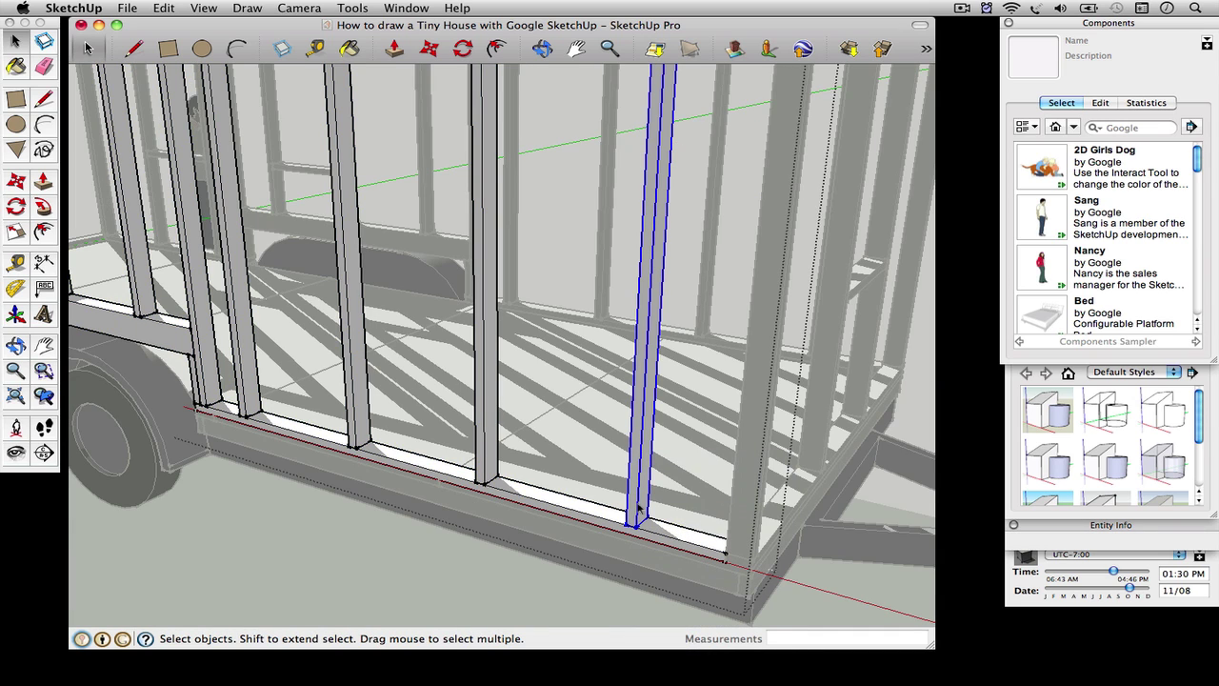
key("ctrl+v")
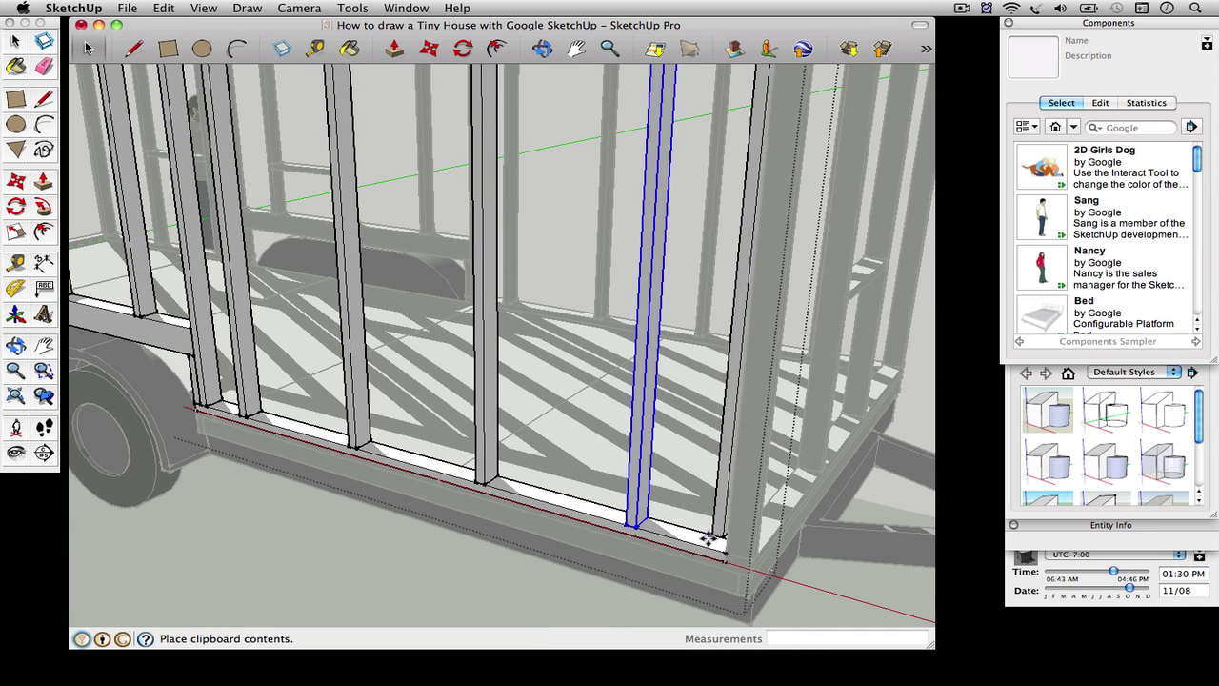
left_click(696, 542)
left_click(699, 544)
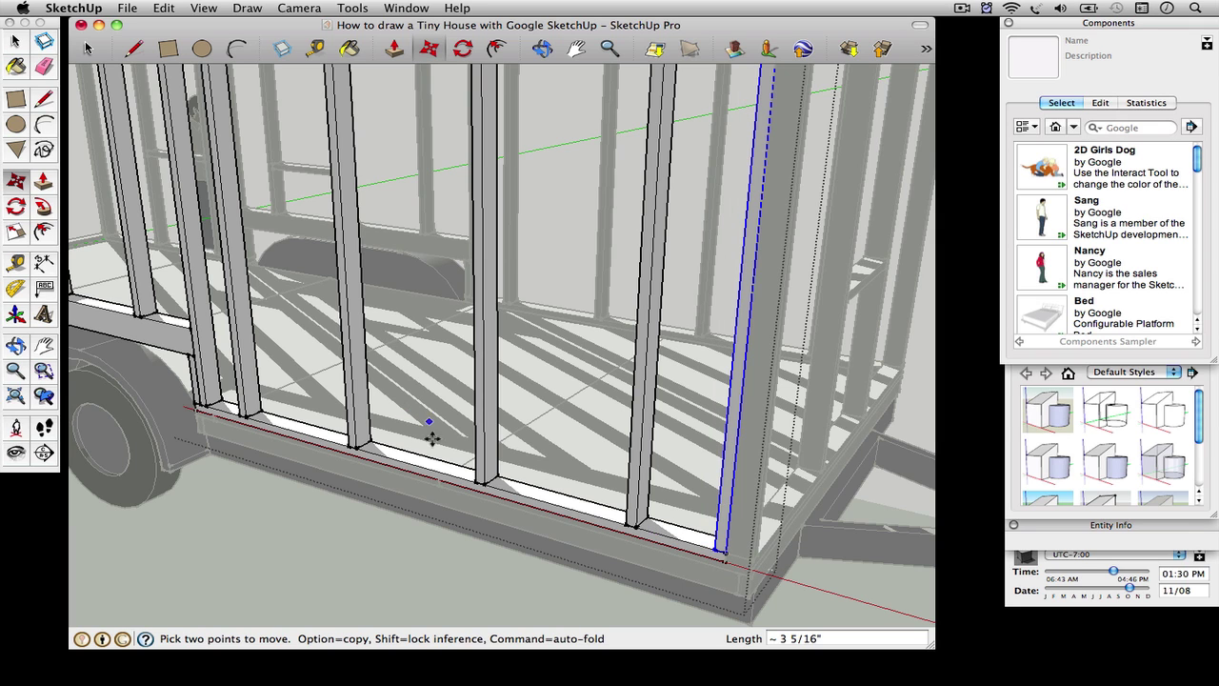
Move the wall section's middle stud along the bottom plate toward the wheel well, finishing with a 1 1/2" shift
scroll(439, 468, "up", 5)
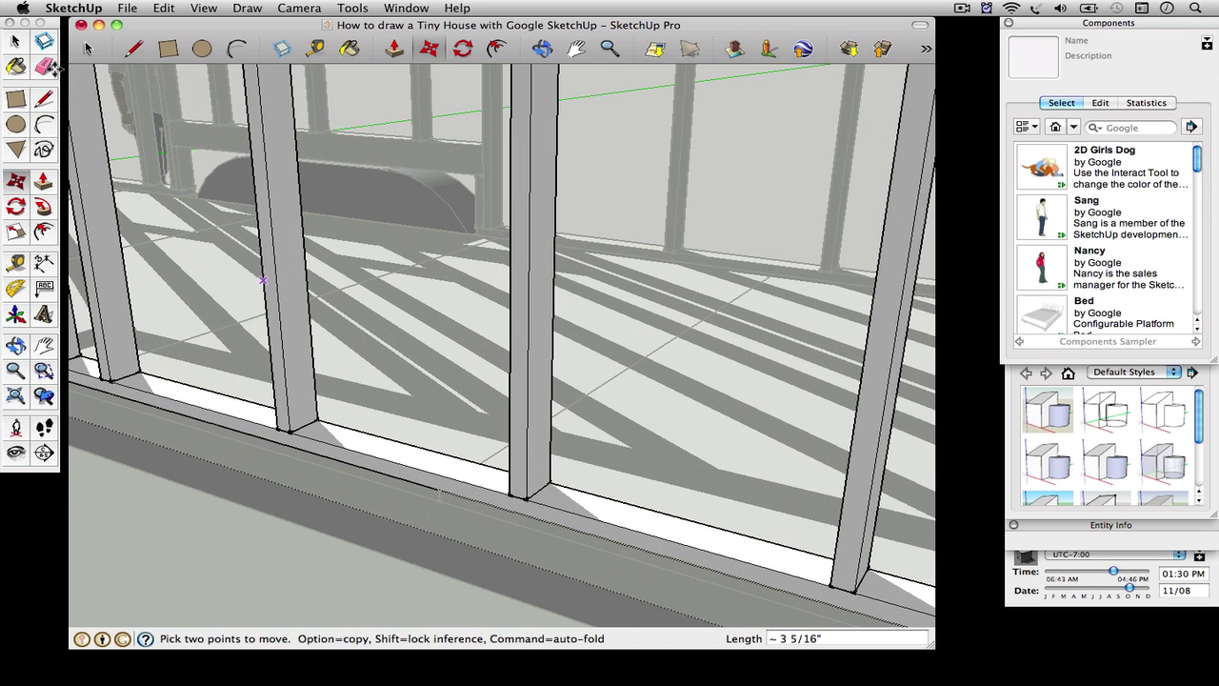
left_click(87, 48)
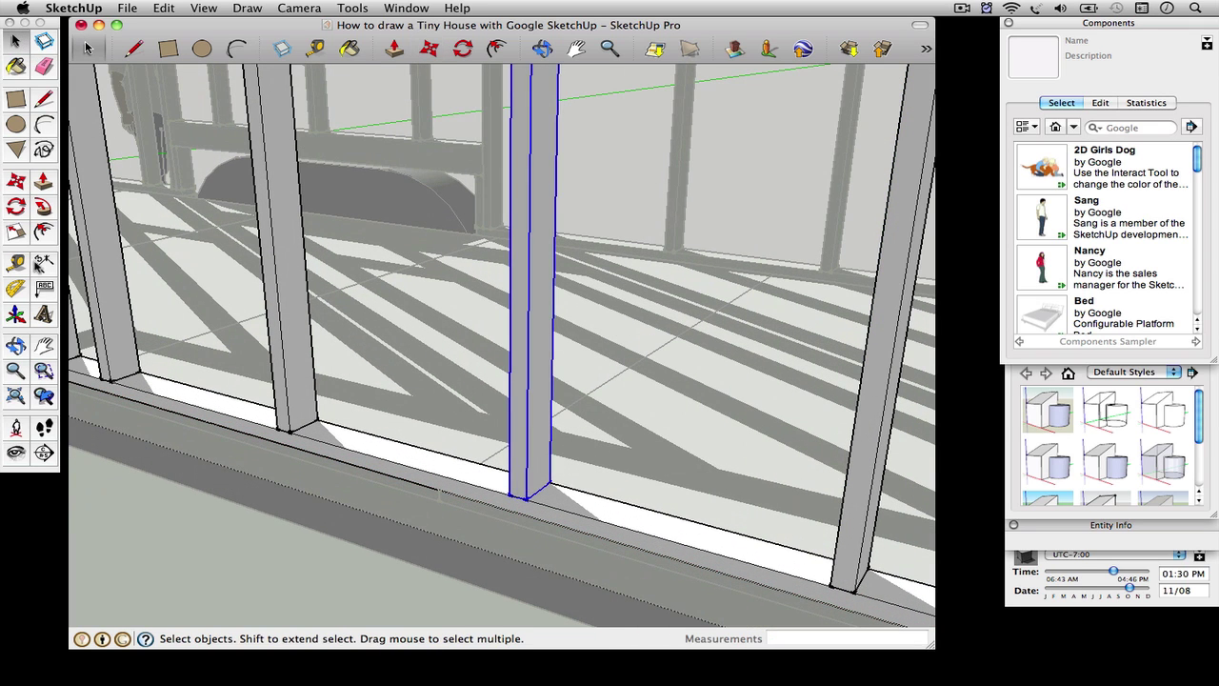
left_click(16, 184)
scroll(439, 467, "up", 4)
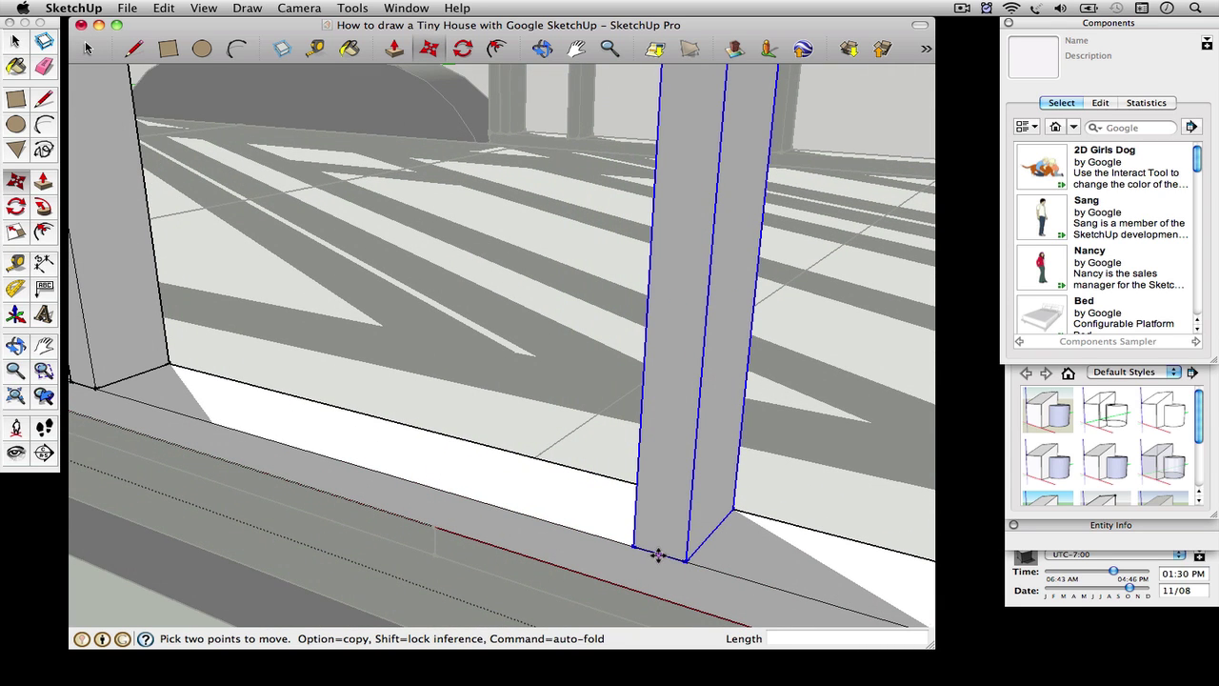
left_click(657, 555)
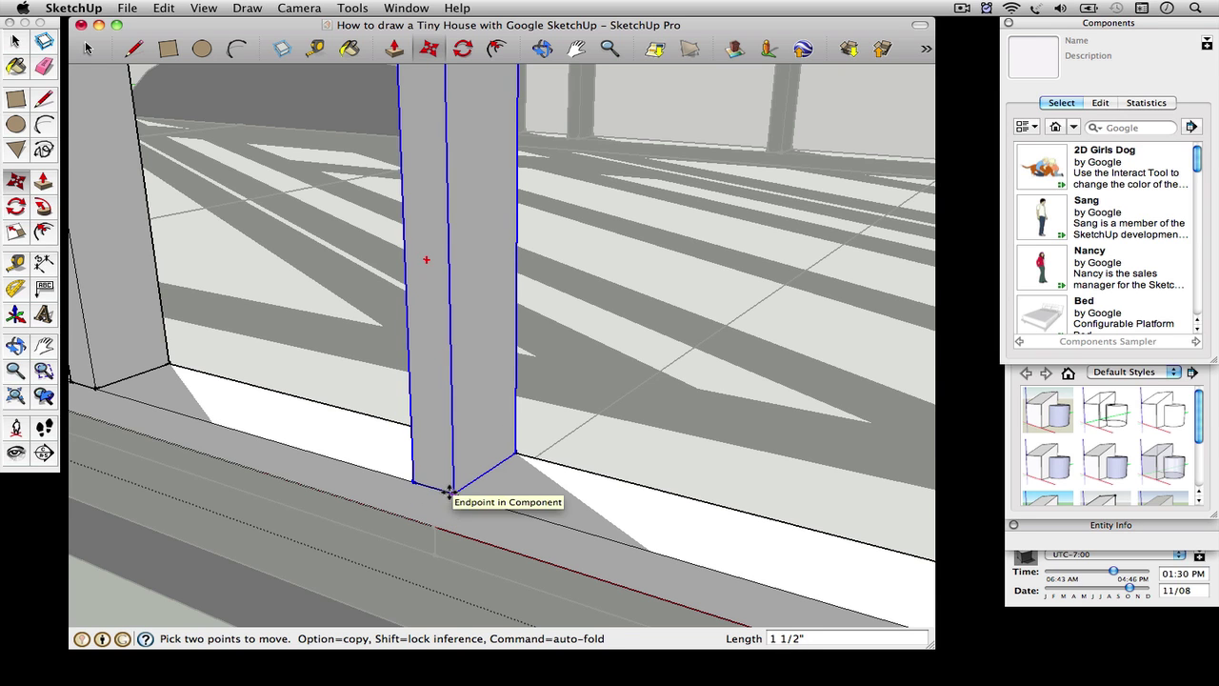
scroll(449, 491, "down", 5)
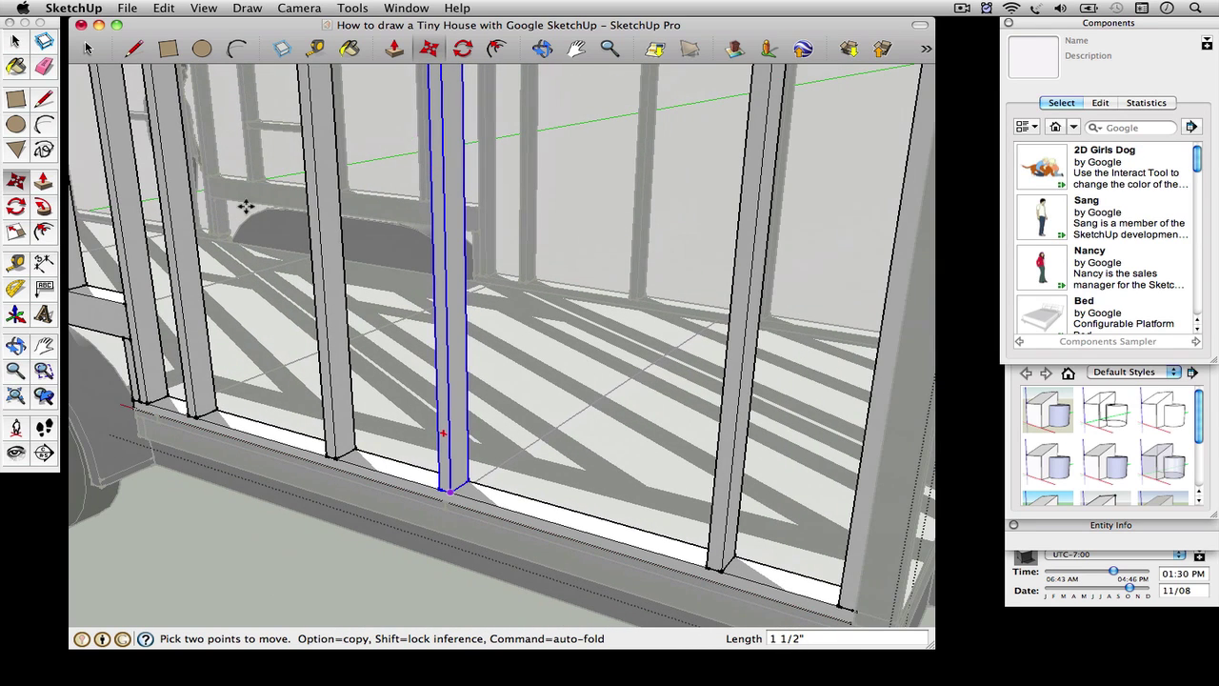
Reposition the stud between the middle stud and front corner to sit 2' from the middle stud
key("space")
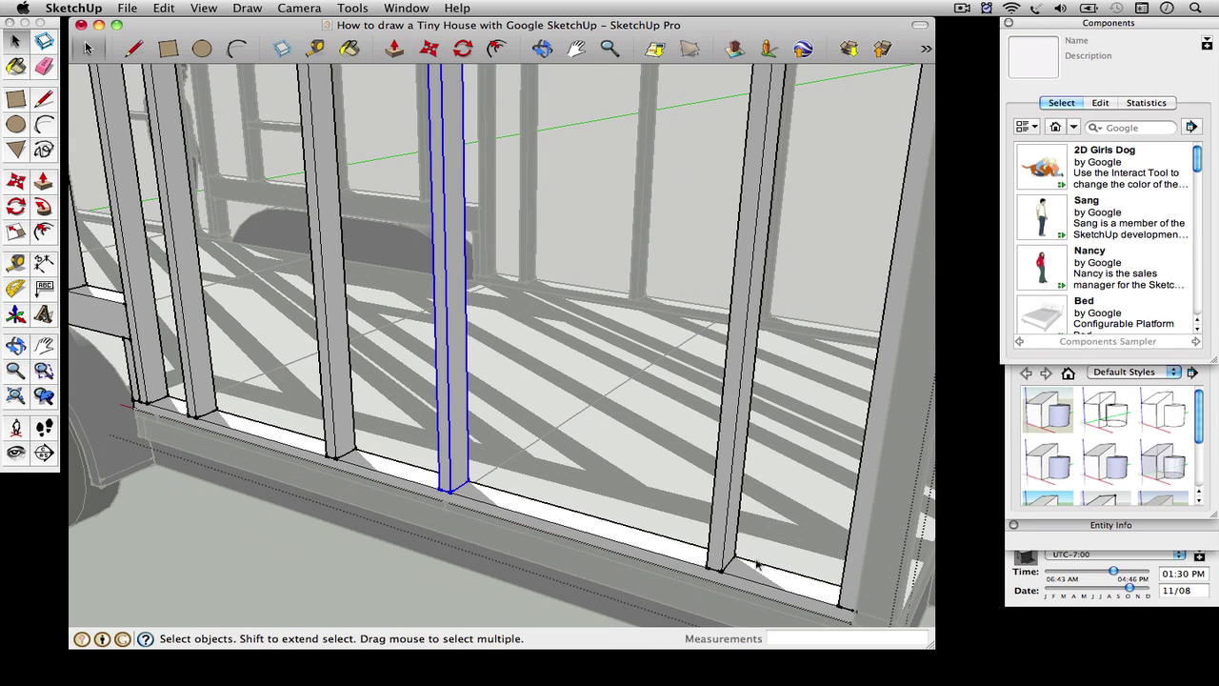
left_click(16, 182)
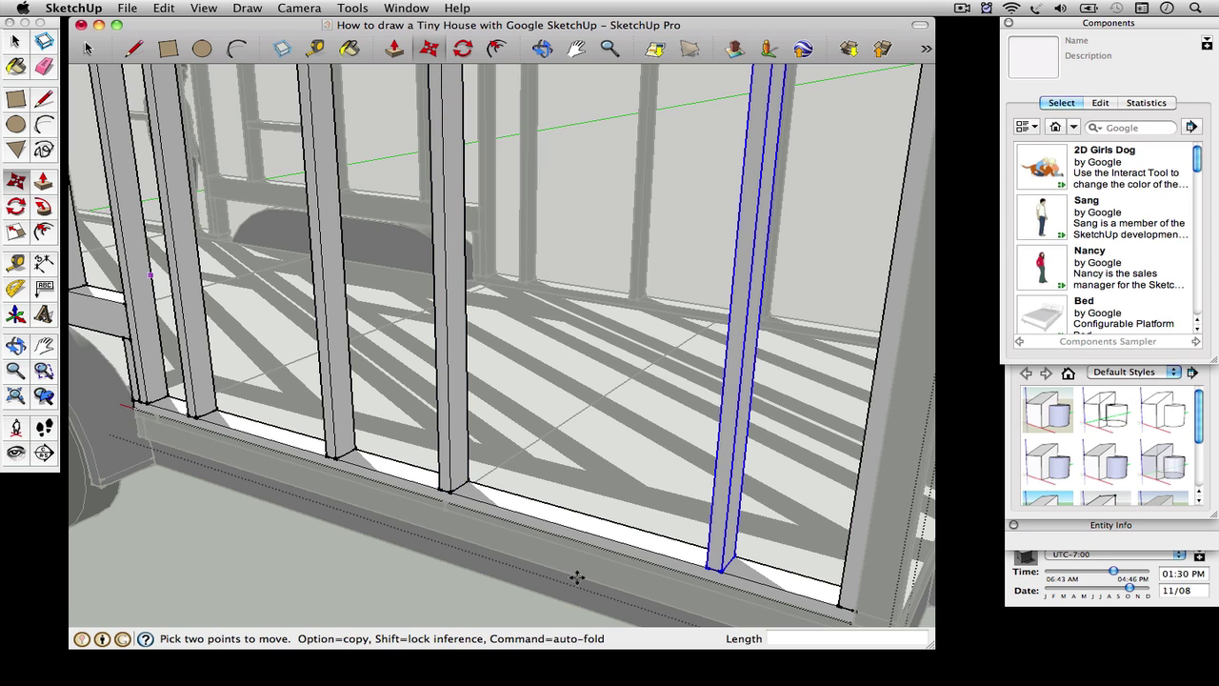
left_click(724, 569)
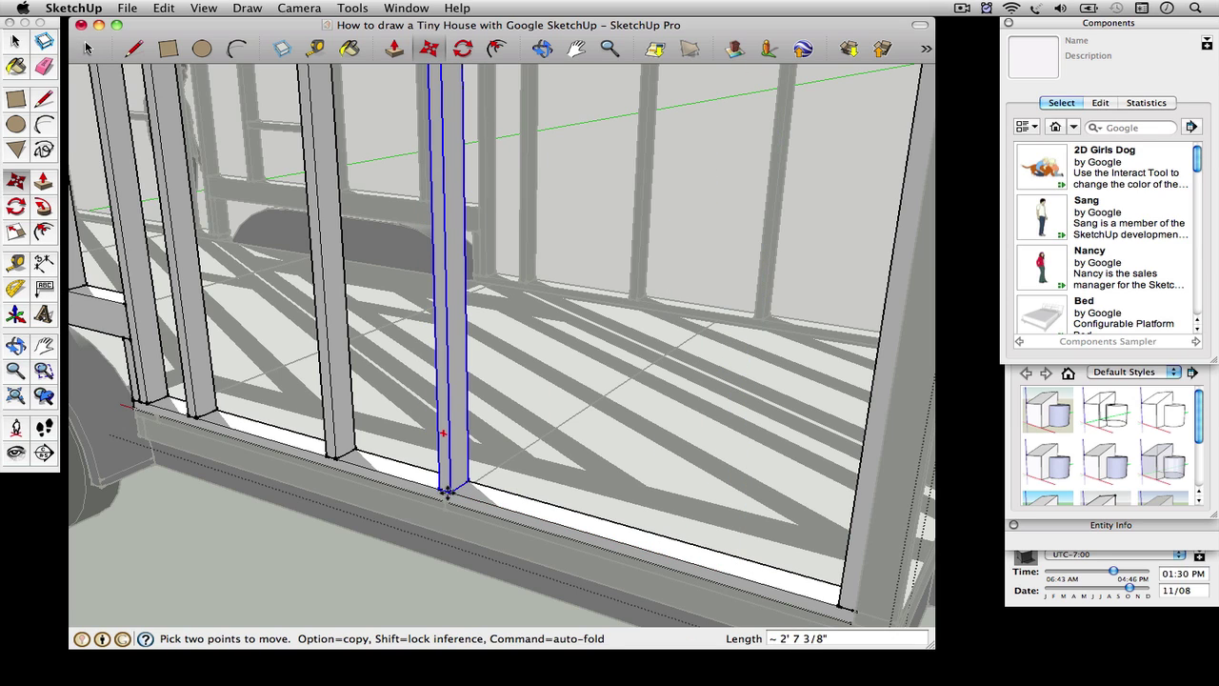
type("2'")
key("Return")
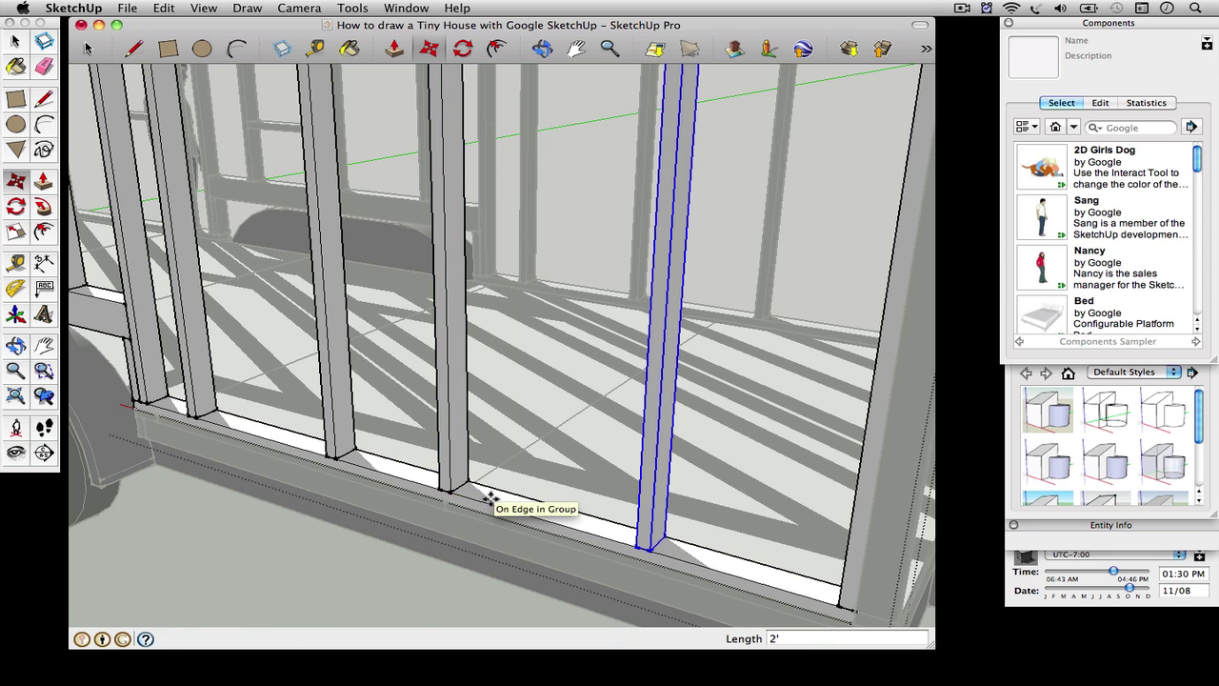
Move the first stud past the wheel well along the bottom plate against the wheel-well studs, using a 1 1/2" shift
left_click(16, 42)
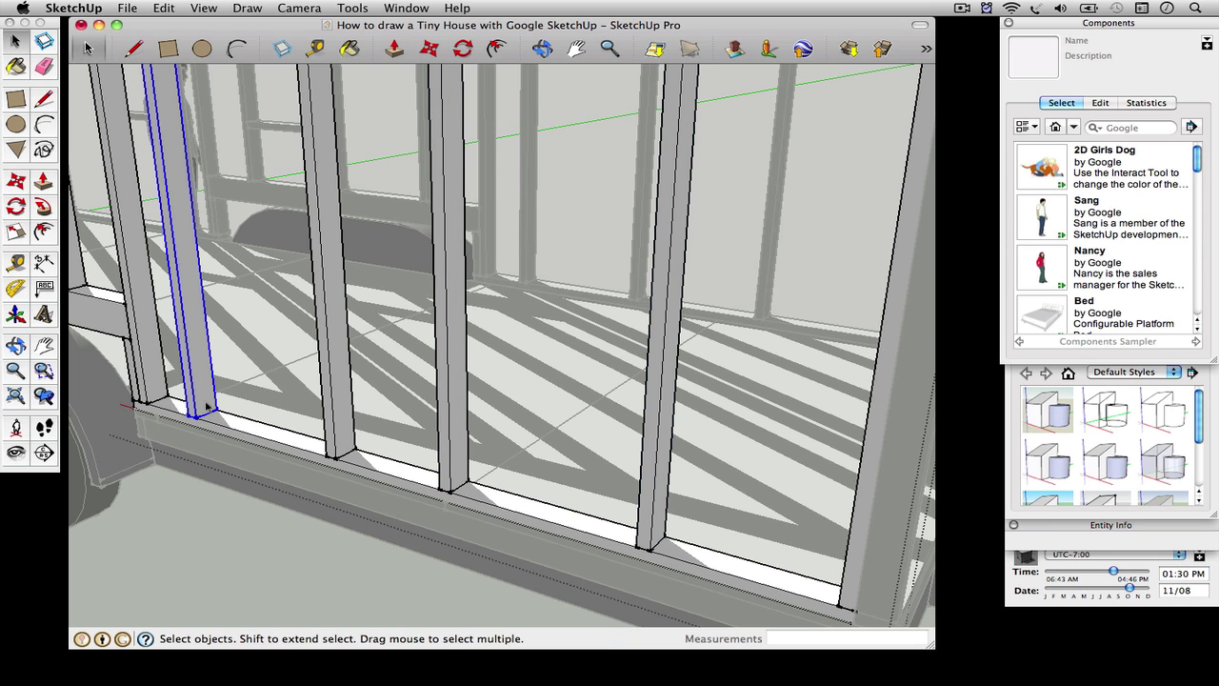
scroll(166, 429, "up", 5)
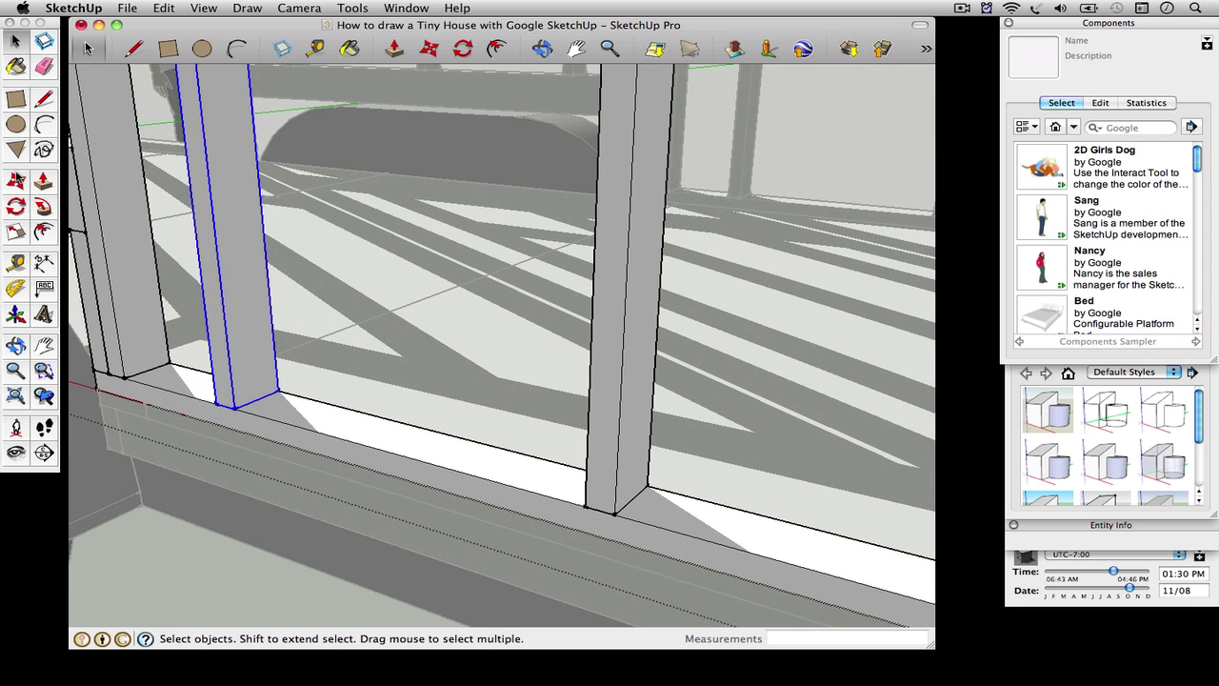
left_click(16, 180)
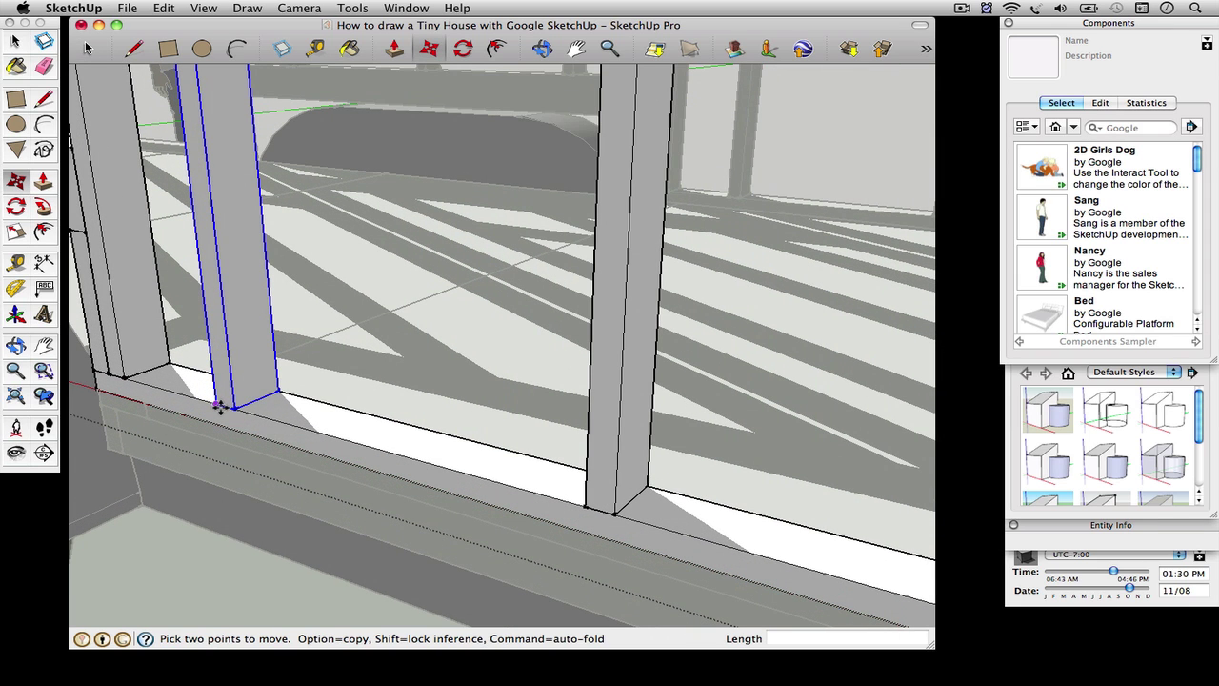
scroll(219, 407, "up", 3)
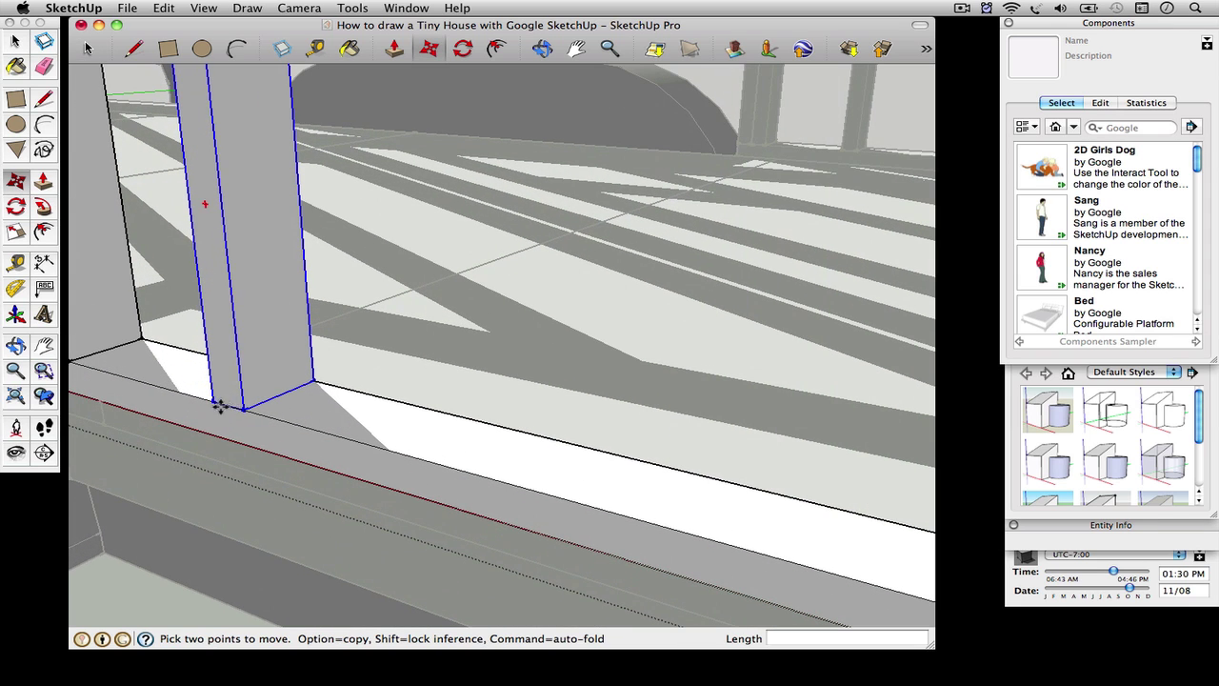
left_click(206, 404)
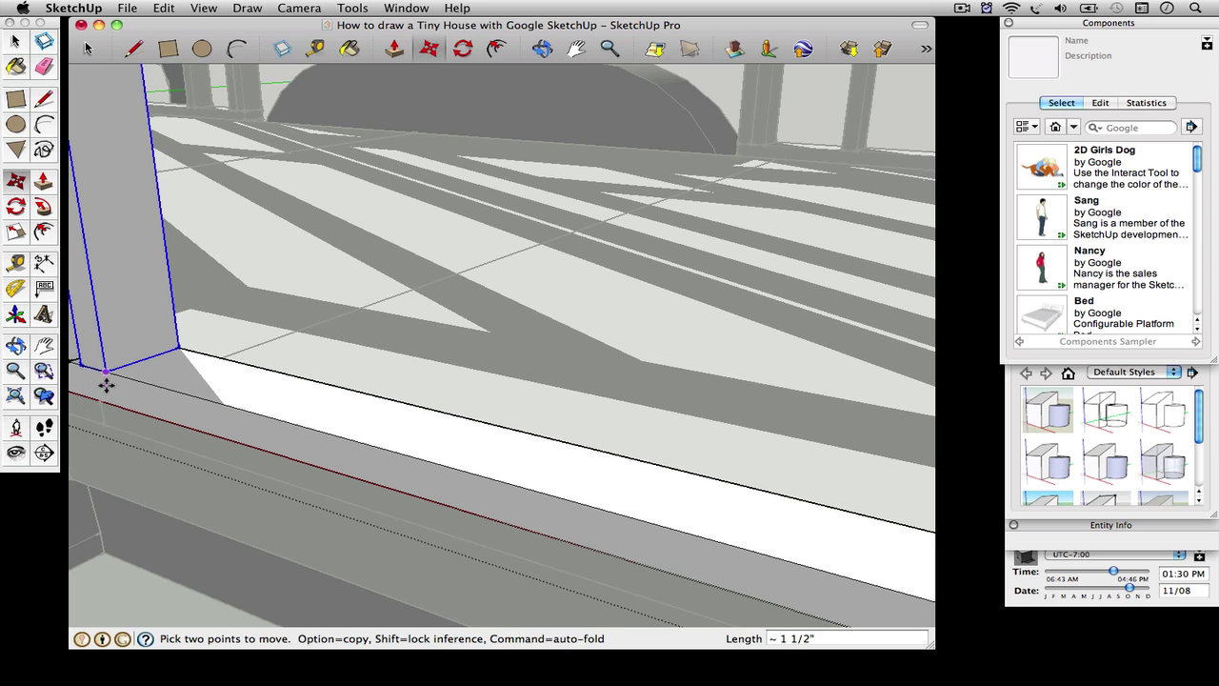
left_click(110, 404)
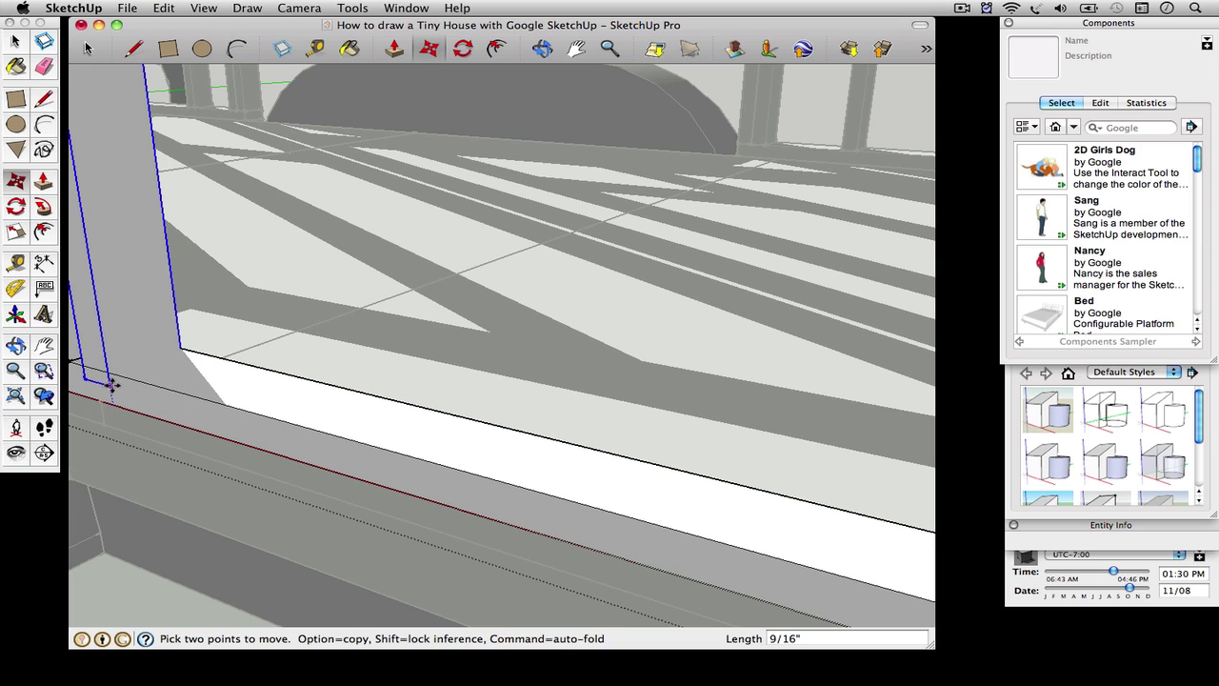
left_click(110, 384)
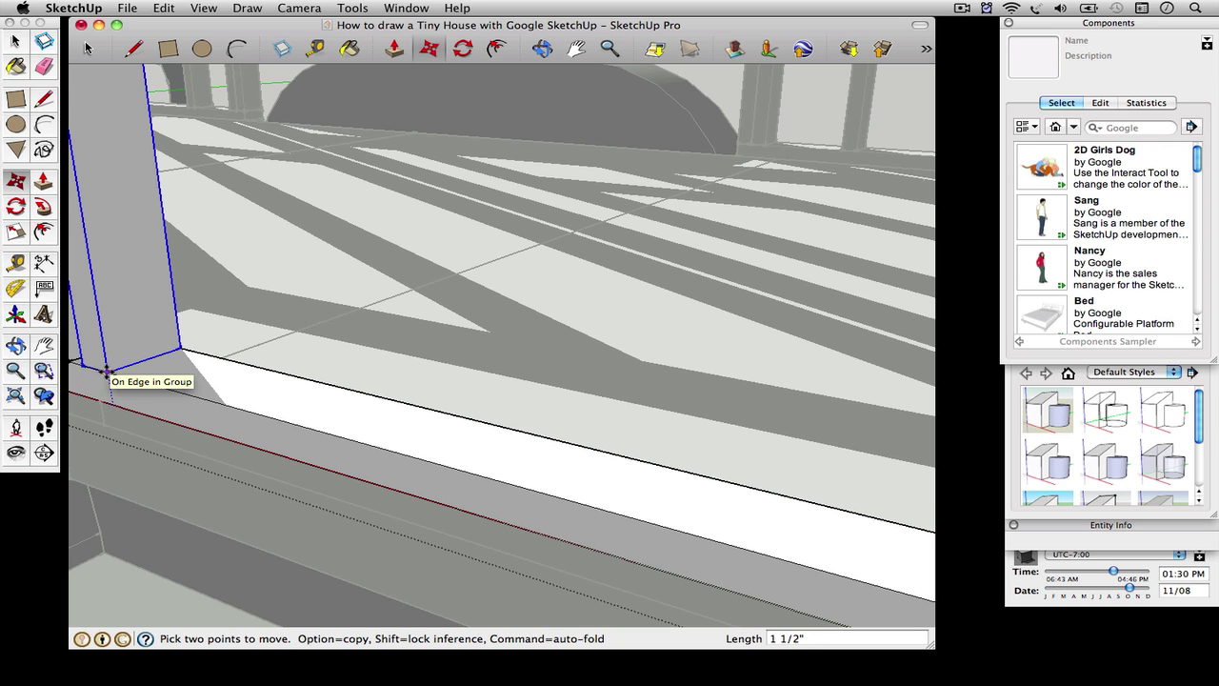
left_click(107, 369)
key("space")
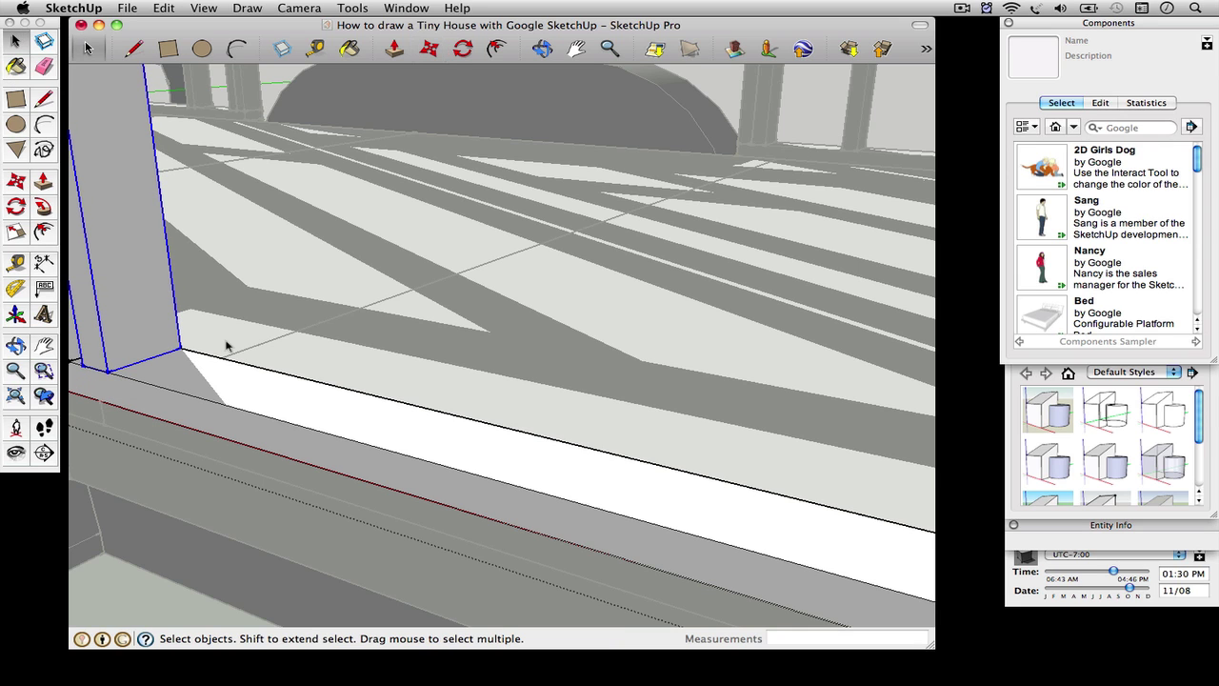
Move the stud between the wheel-well studs and the middle stud by its lower corner to adjust its spacing
scroll(228, 343, "down", 3)
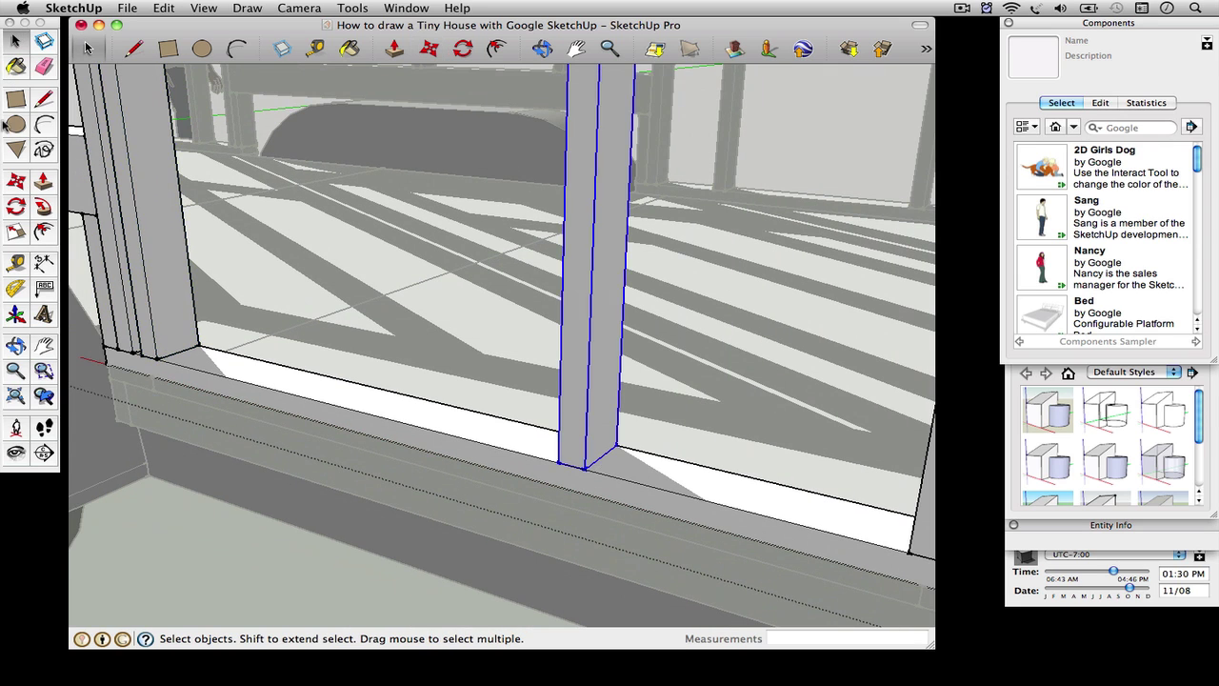
key("m")
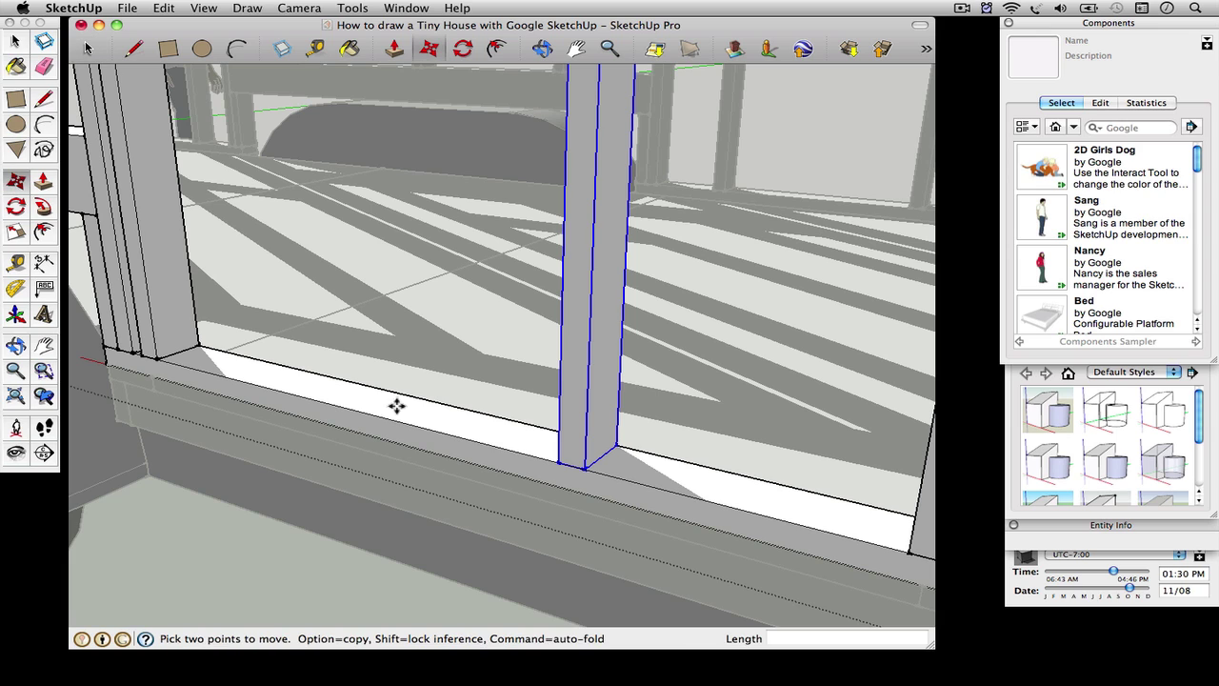
left_click(584, 466)
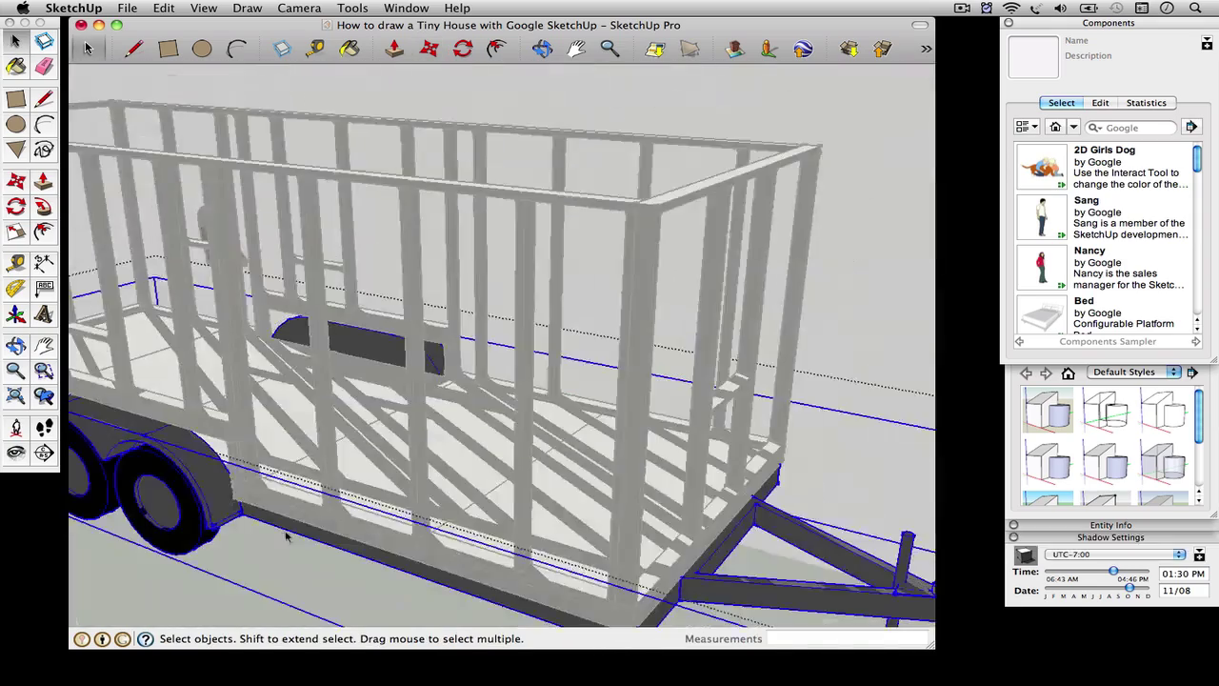
Paint the trailer's floor sheets with a reddish-brown wood texture from the Wood materials
middle_click_drag(502, 343, 571, 347)
left_click(429, 466)
key("b")
left_click(1140, 476)
left_click(1112, 581)
left_click(1054, 547)
left_click(143, 355)
key("space")
left_click(90, 114)
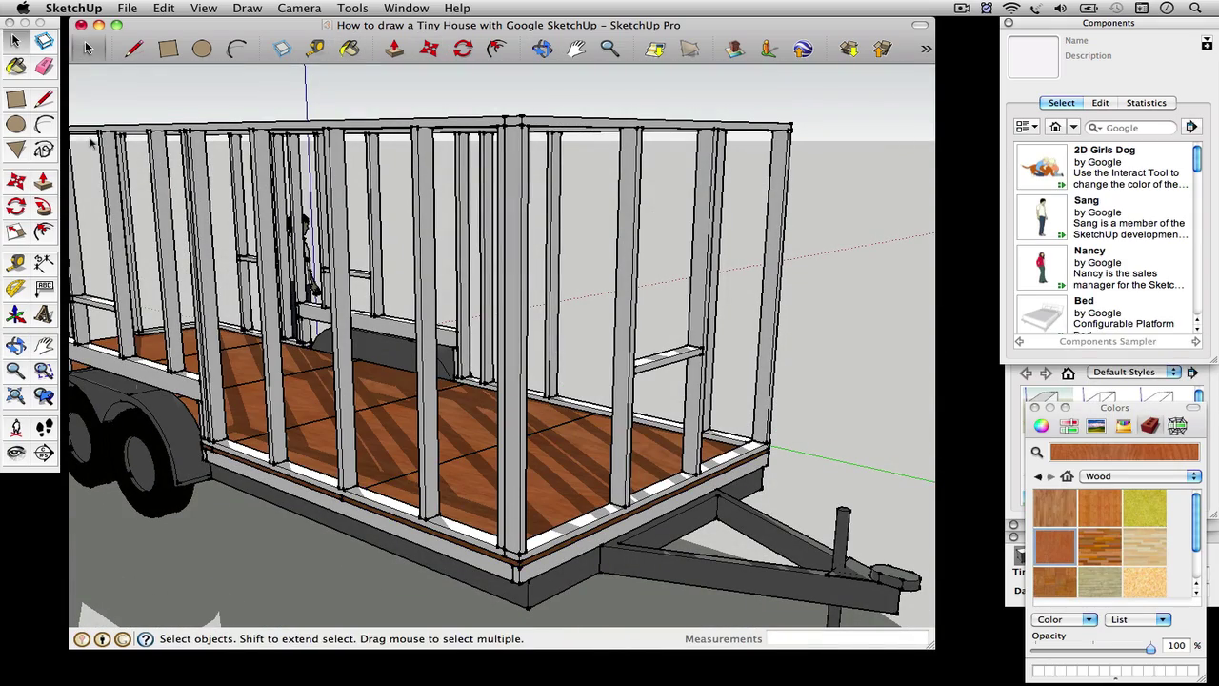
Paint the wall framing with the tan color from the Colors In Model collection
left_click(16, 67)
left_click(1140, 476)
left_click(1114, 294)
left_click(1054, 547)
left_click(429, 410)
left_click(510, 417)
Rotate a plywood sheet upright at the wall's base corner to sheathe the side wall framing
key("space")
middle_click_drag(395, 477, 383, 315)
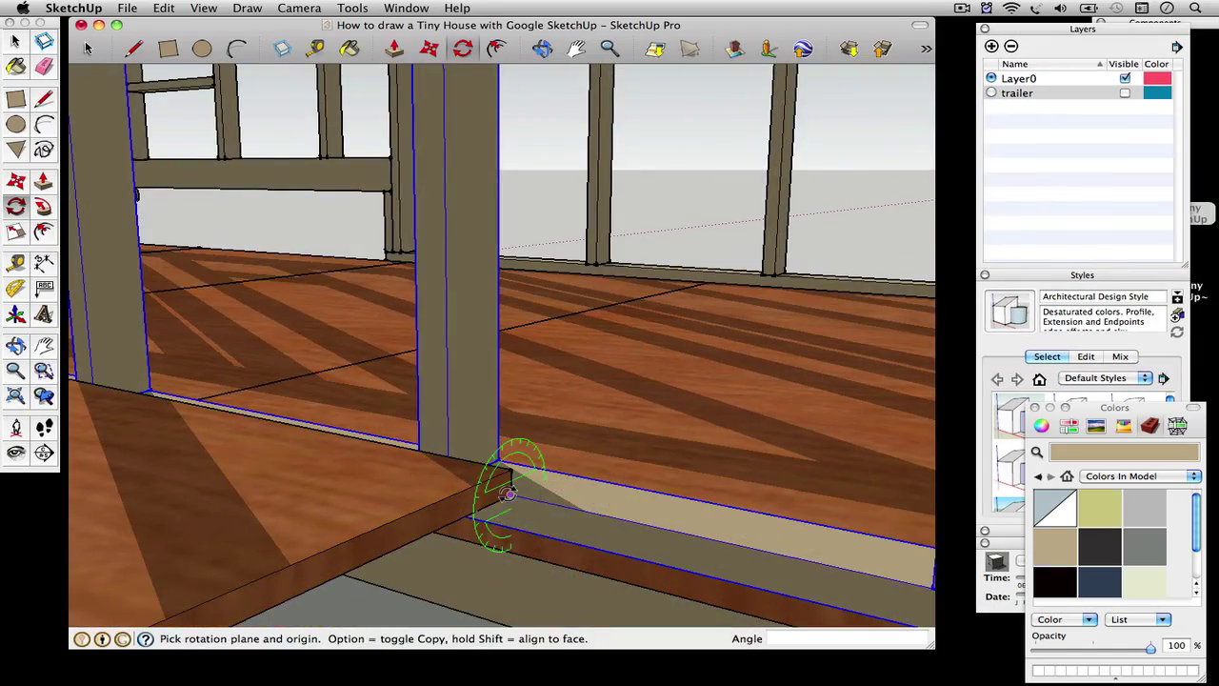
key("space")
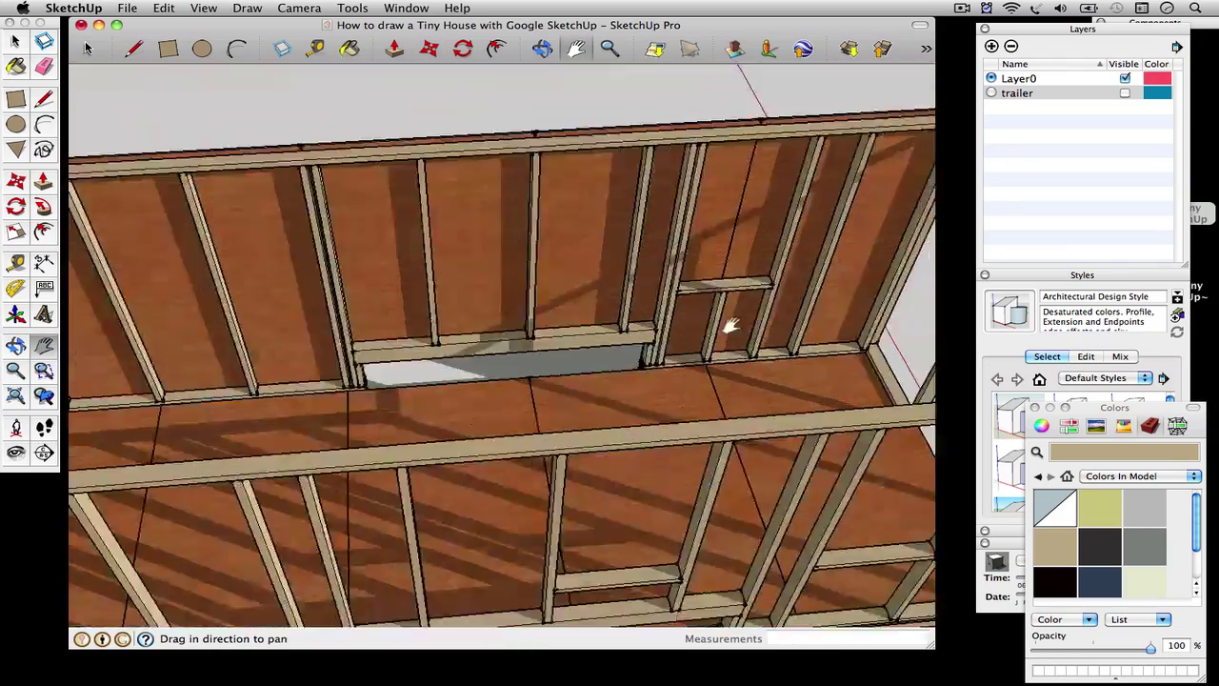
Reposition the window's side stud and the short stud under its sill in the side wall framing
left_click_drag(731, 326, 552, 352)
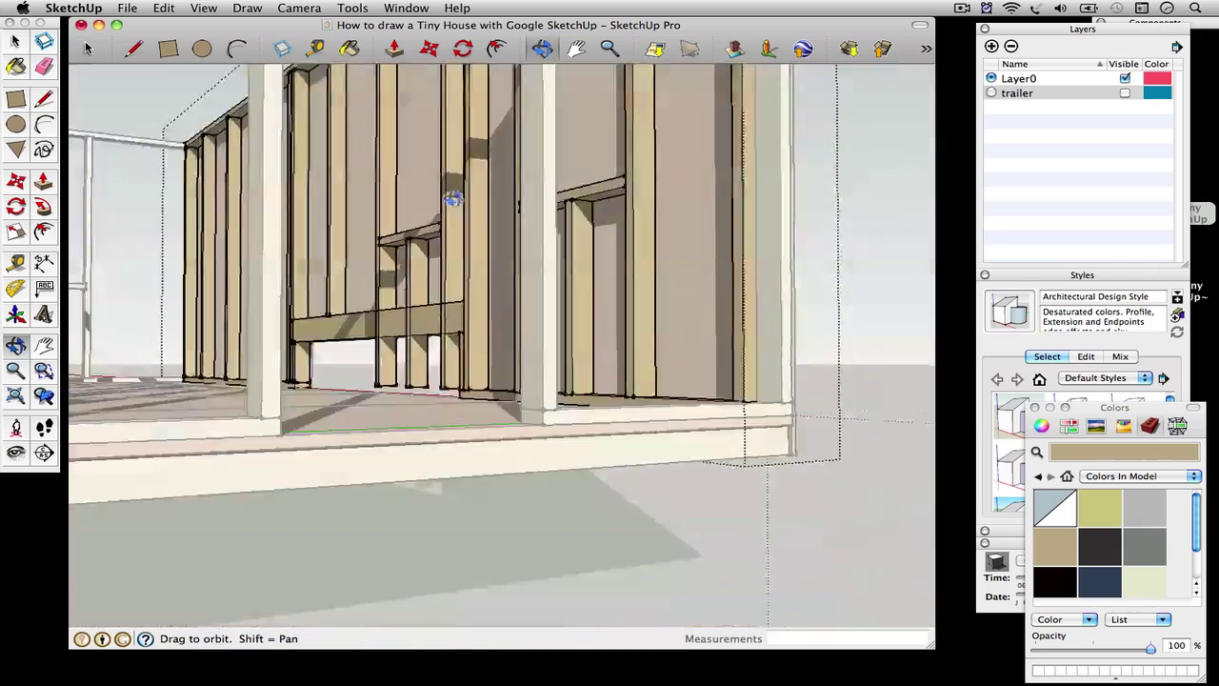
left_click_drag(448, 191, 730, 528)
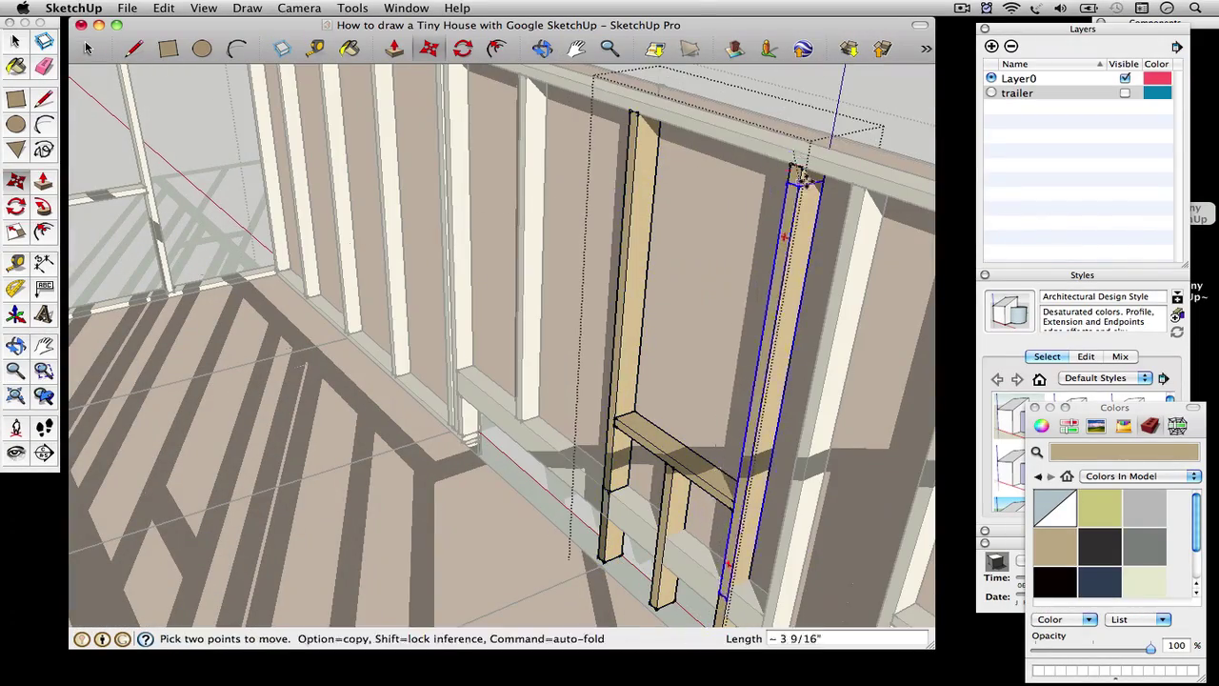
key("space")
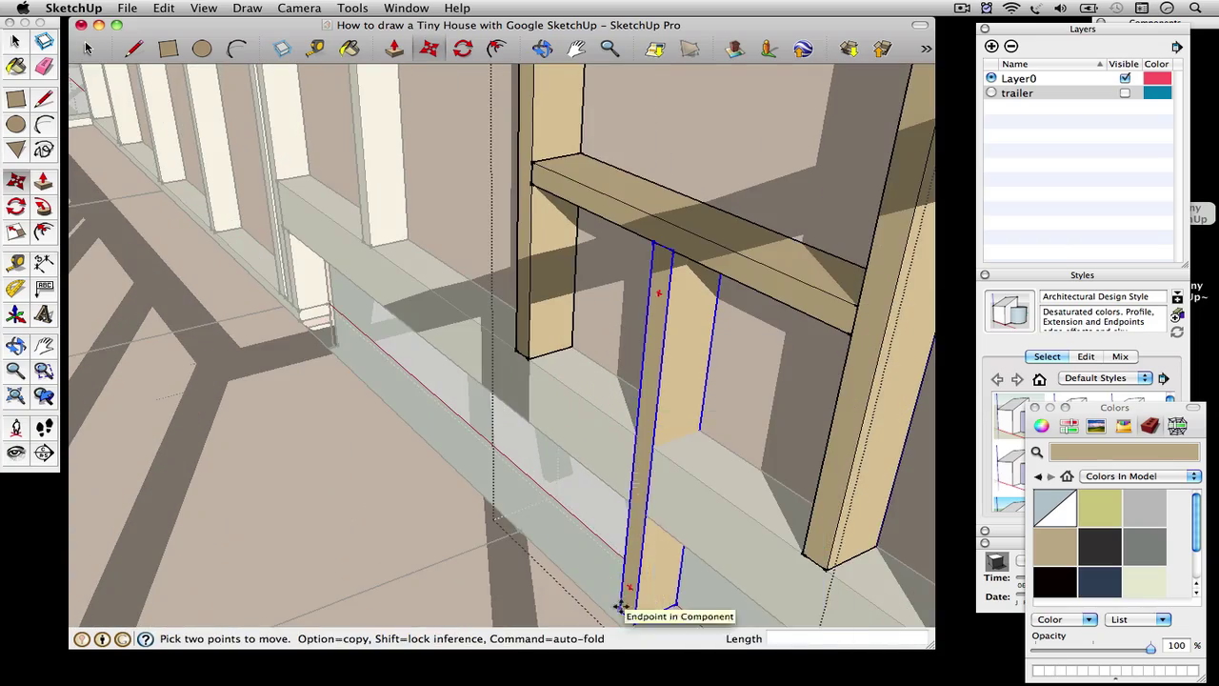
key("space")
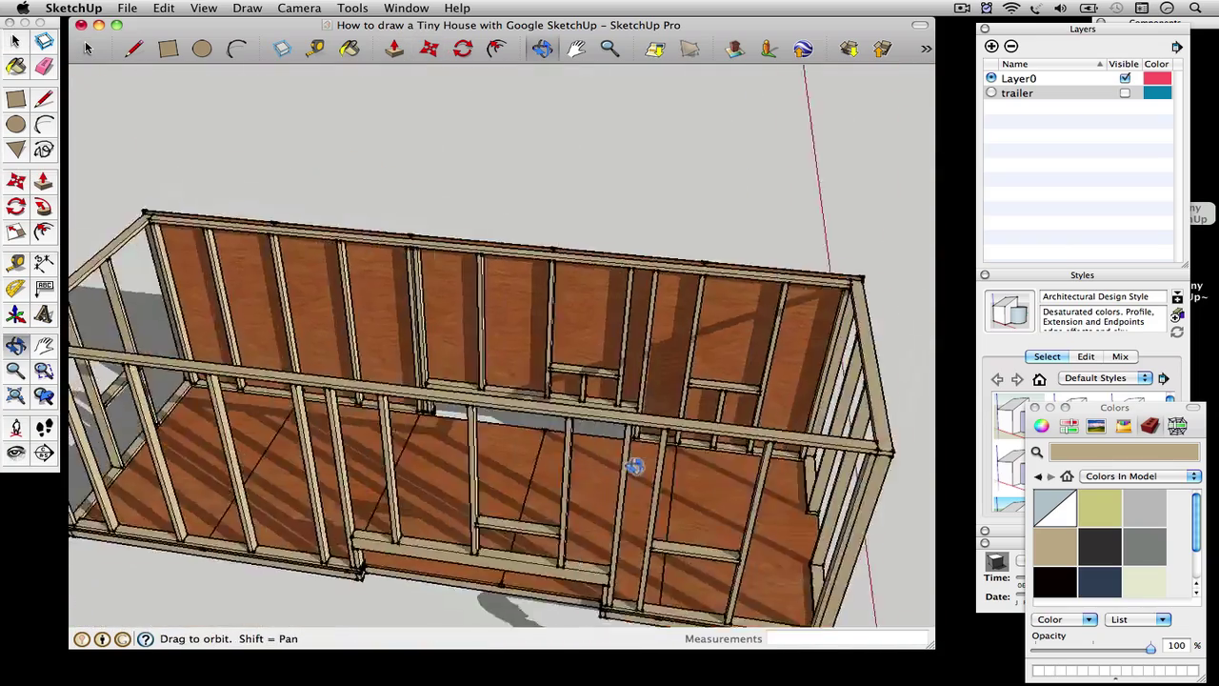
Cut the window openings through the side wall's plywood sheathing by pushing the faces back 1/2"
left_click_drag(657, 468, 578, 283)
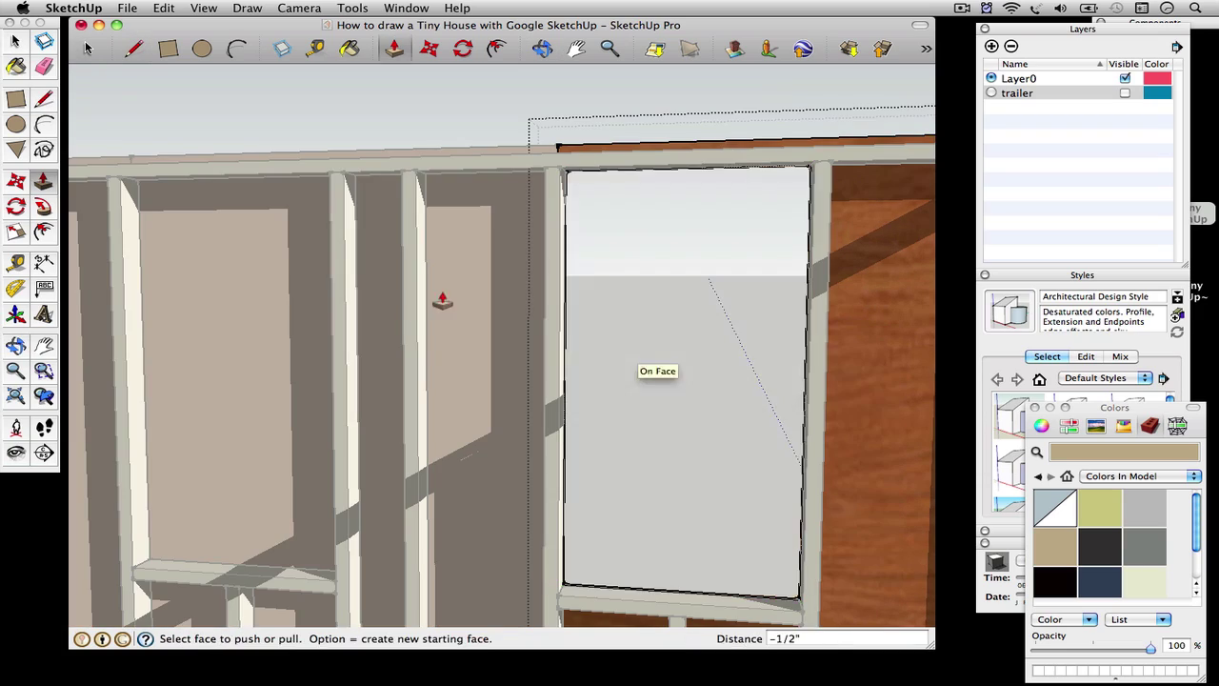
left_click(15, 41)
left_click(476, 444)
middle_click_drag(476, 444, 136, 416)
double_click(136, 416)
left_click(137, 416)
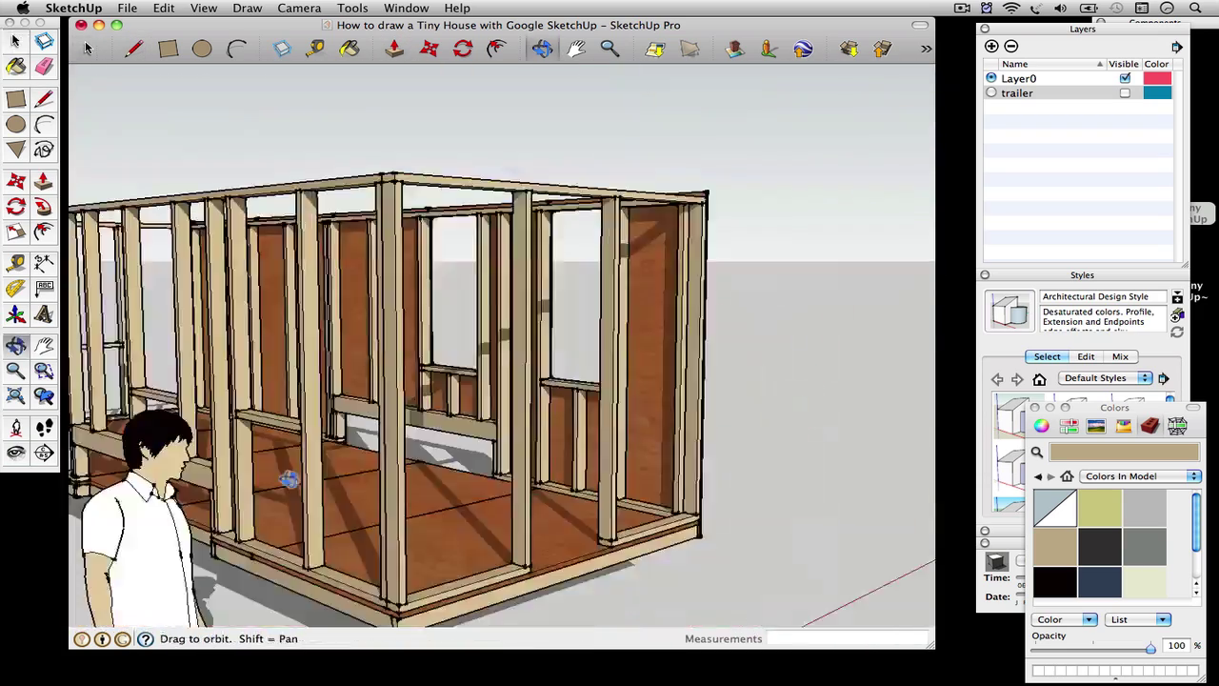
Push the top edge of the window openings in the outer sheathing by 8 1/2"
key("t")
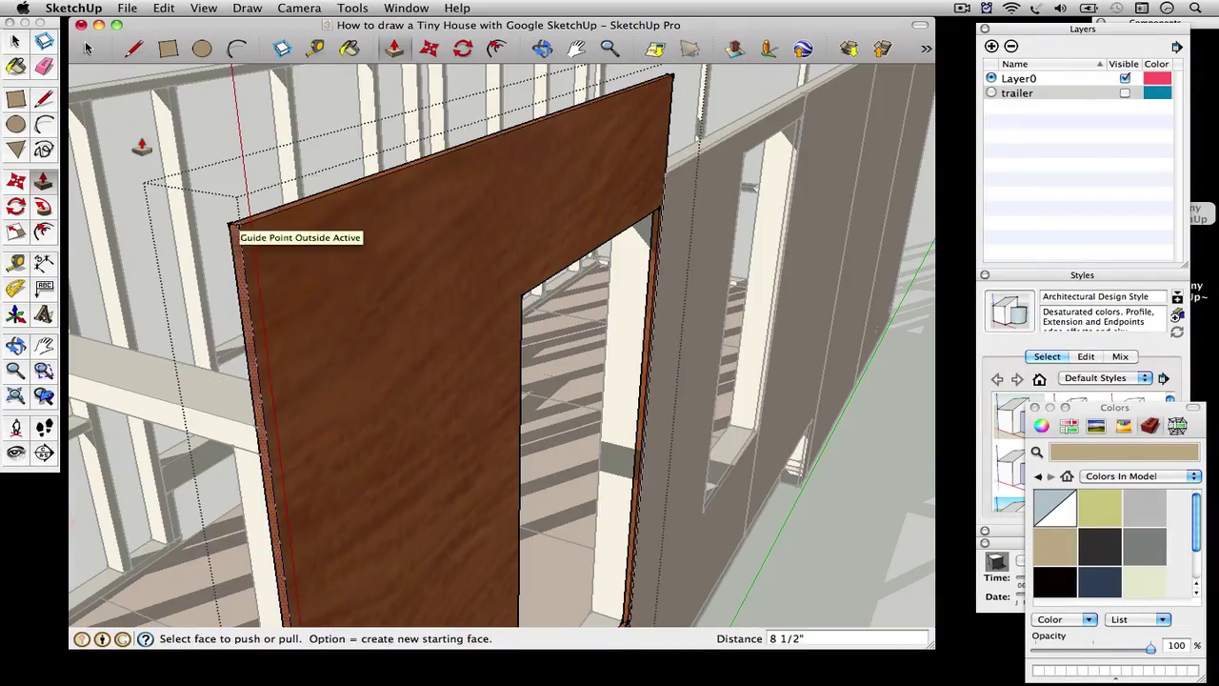
key("space")
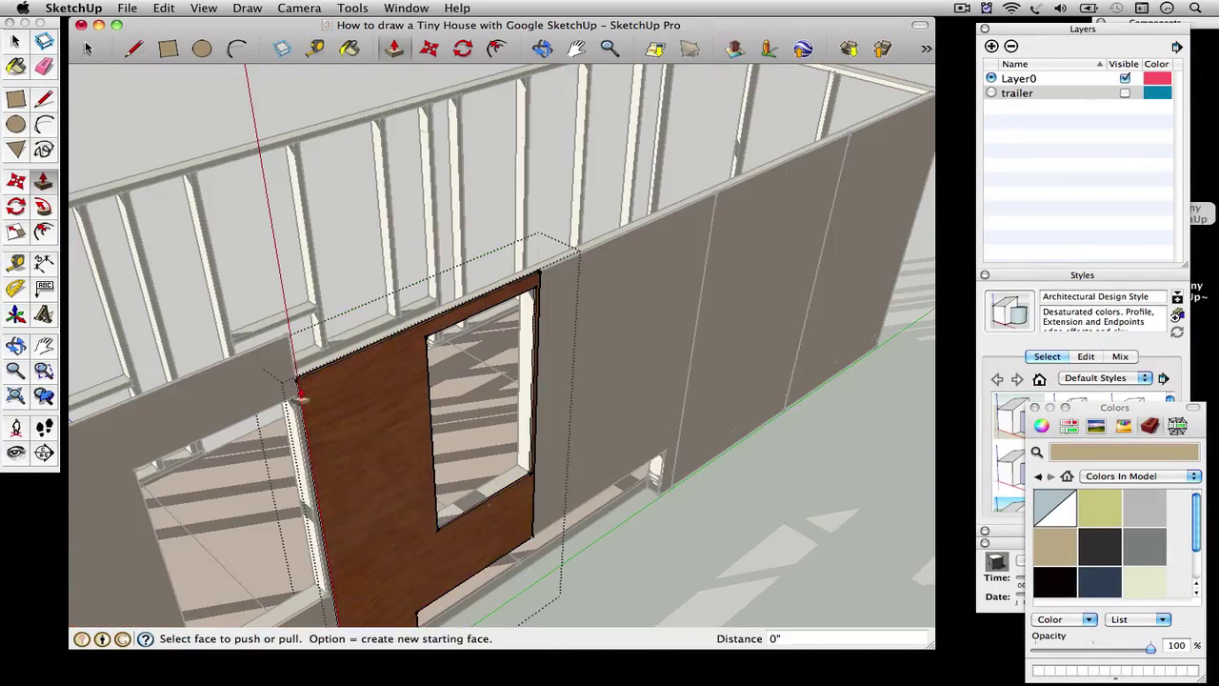
scroll(228, 348, "up", 3)
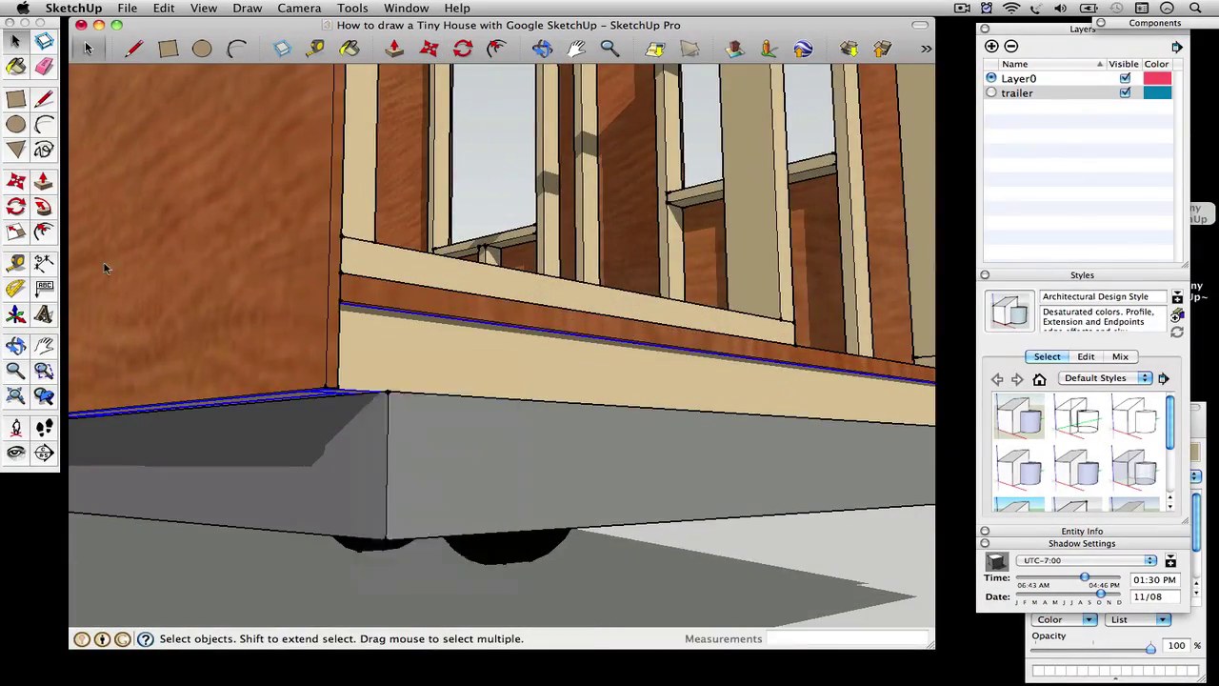
Hide the trailer layer and open the floor frame's rim board at the wall corner for Push/Pull editing
double_click(290, 364)
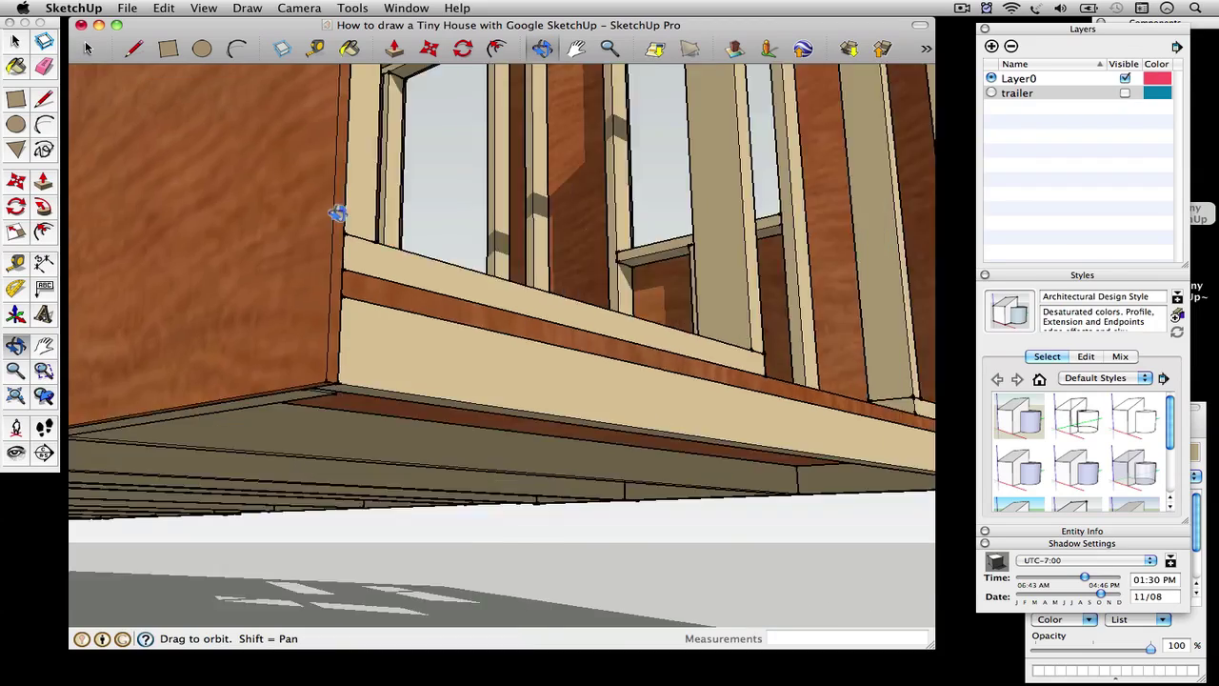
left_click_drag(337, 212, 176, 329)
right_click(434, 518)
left_click(458, 526)
double_click(172, 290)
key("p")
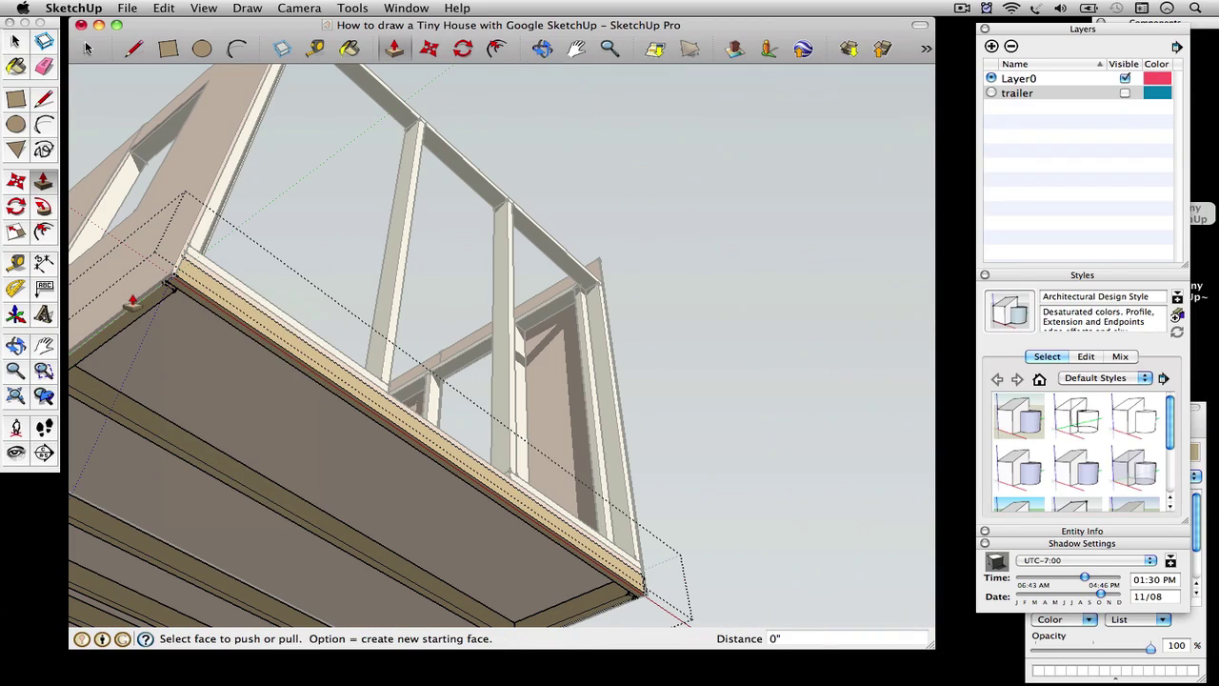
Adjust the end of the floor frame's adjoining side rim board at the corner with Push/Pull
right_click(168, 287)
left_click(12, 41)
right_click(160, 296)
left_click(188, 364)
key("p")
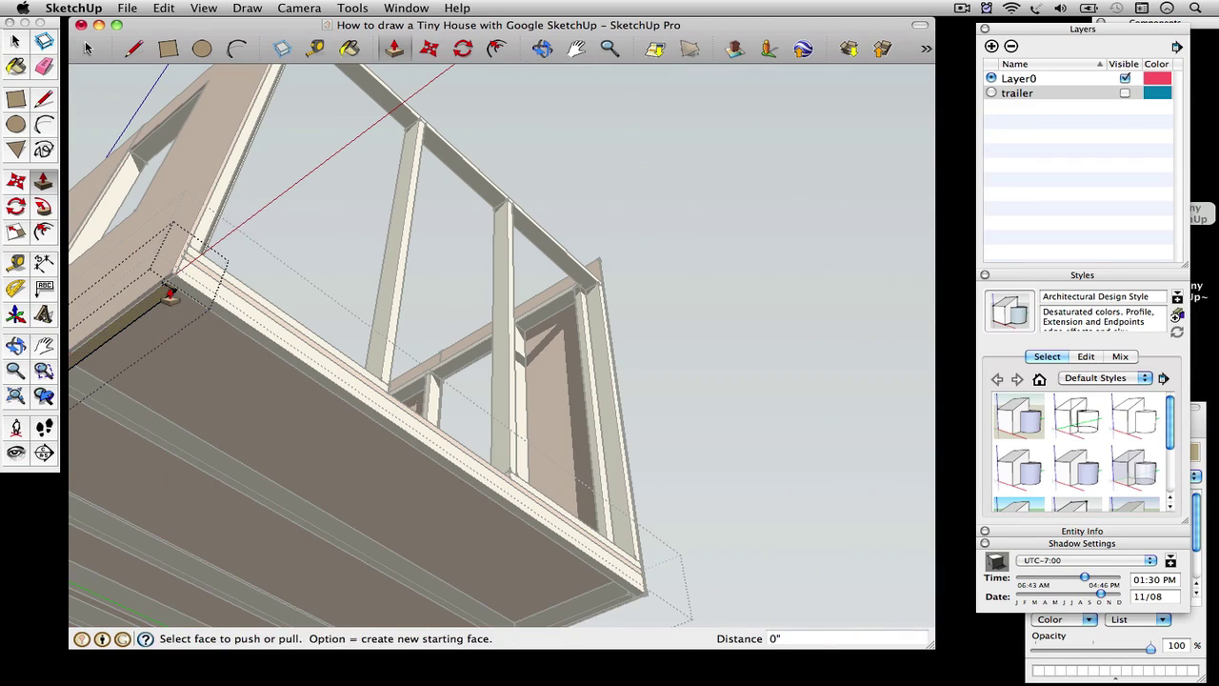
left_click(209, 310)
key("space")
Adjust the side rim board at the opposite end corner of the floor frame with Push/Pull and leave the frame's group
left_click(497, 333)
scroll(619, 626, "up", 5)
right_click(617, 544)
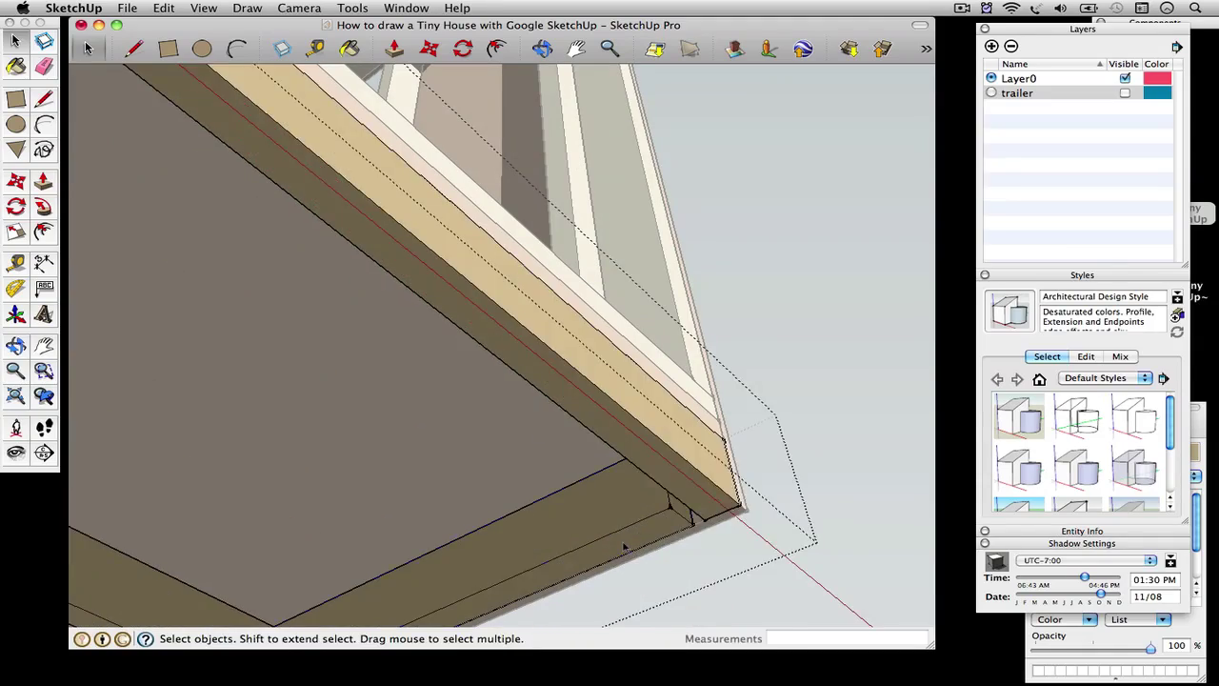
left_click(644, 520)
key("p")
left_click(16, 41)
left_click(509, 390)
scroll(509, 390, "down", 4)
left_click(509, 390)
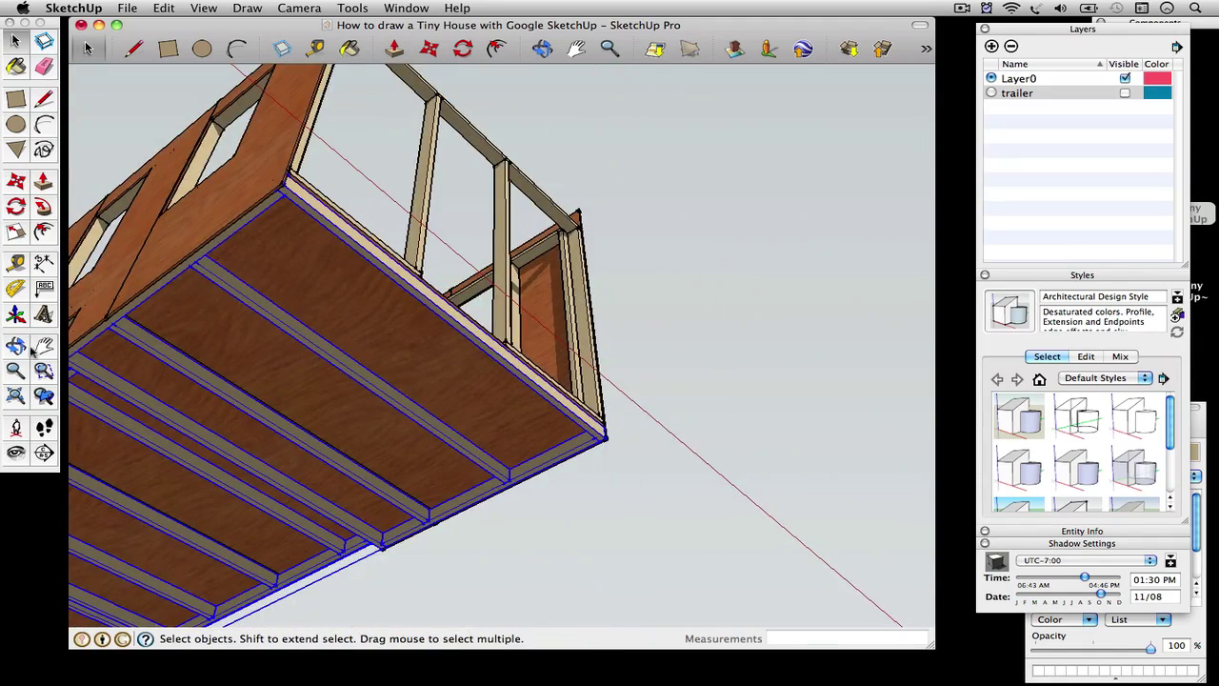
Open the floor frame and shift the first floor joist sideways along the side rim board
left_click(21, 345)
left_click_drag(572, 410, 429, 550)
scroll(381, 428, "up", 6)
key("space")
double_click(333, 384)
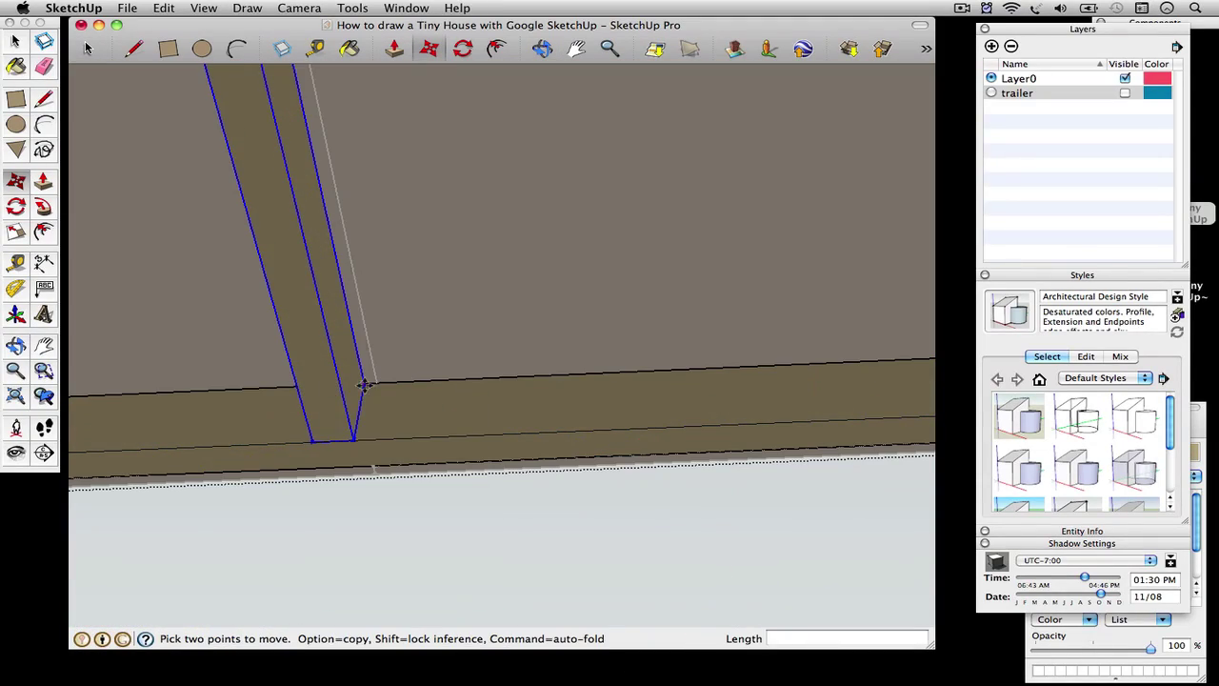
left_click(398, 384)
key("space")
Reposition the remaining floor joists along the side rim board, up to the section at the wheel well
scroll(345, 425, "down", 3)
left_click(645, 394)
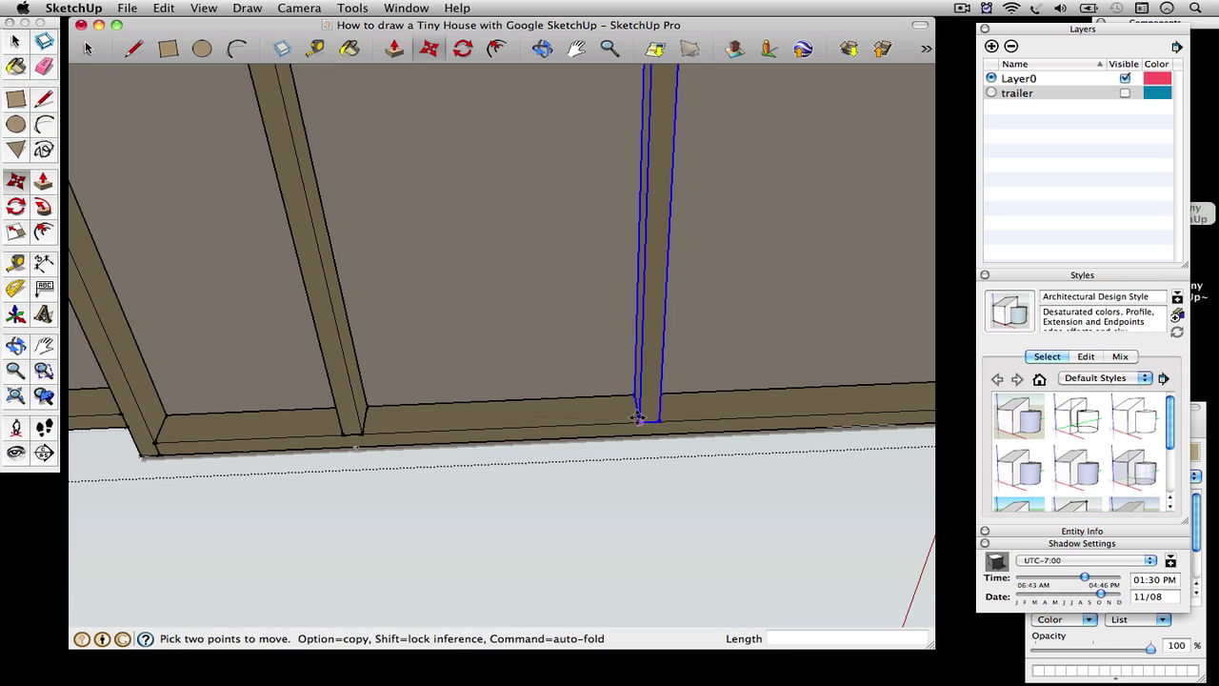
left_click(632, 419)
key("space")
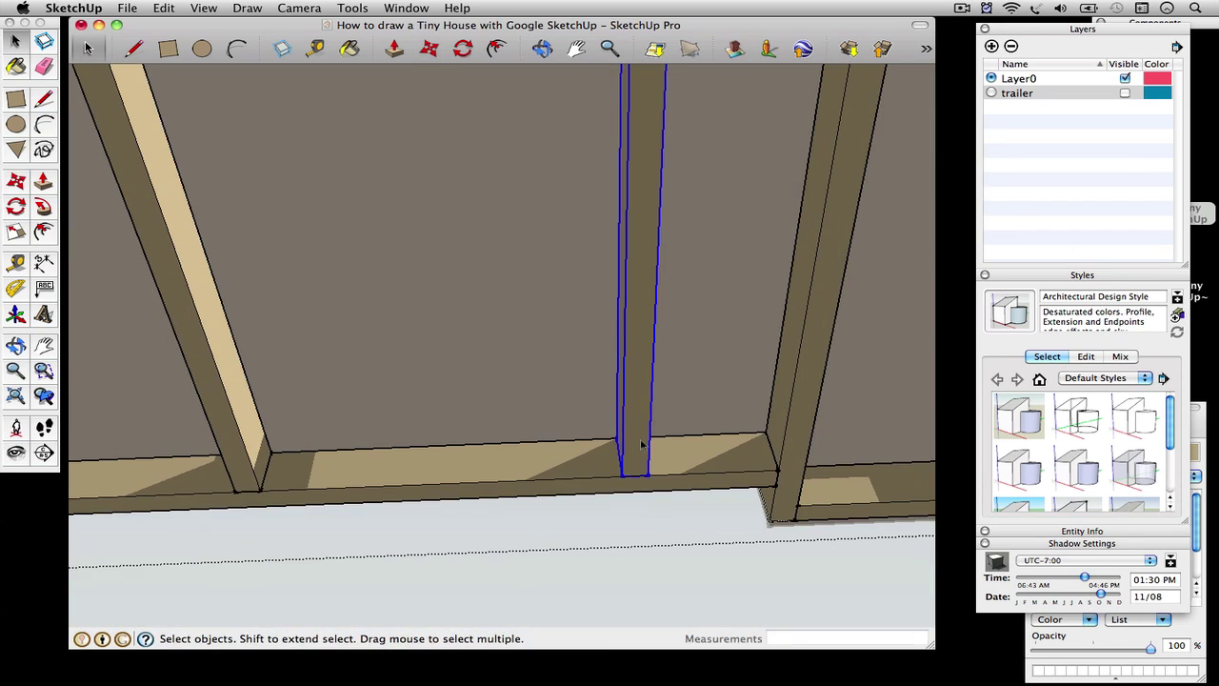
key("m")
left_click(269, 490)
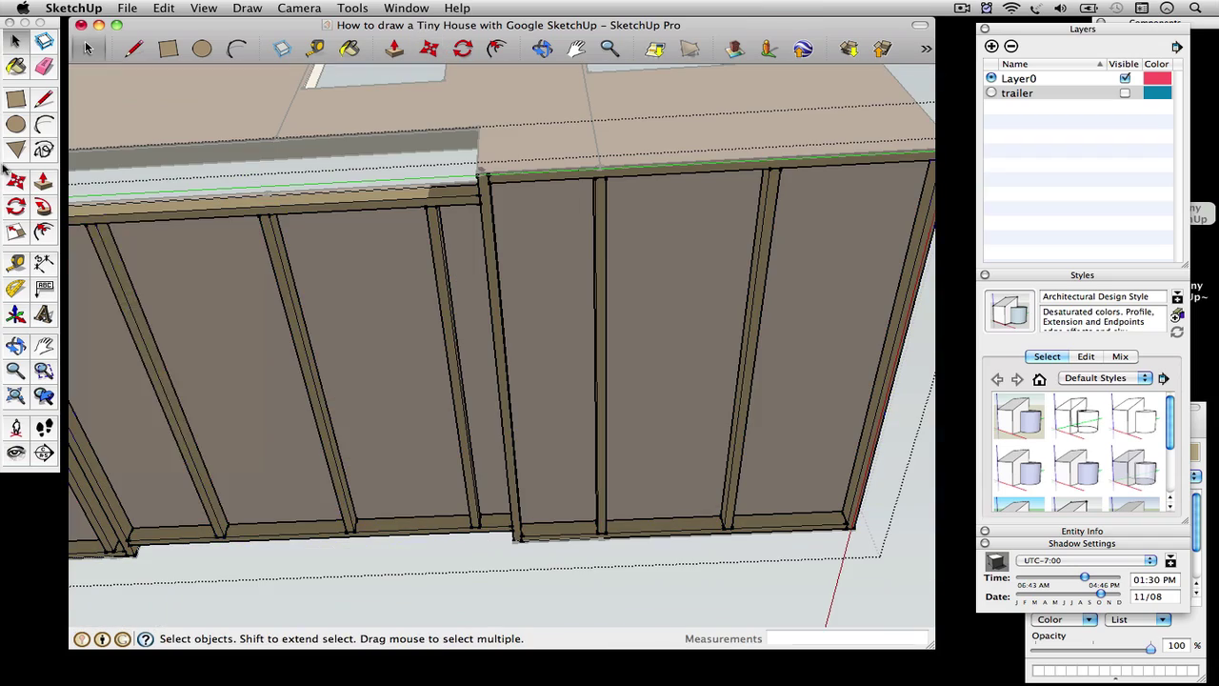
Rotate the pair of plywood sheets parallel to the end wall and move them 1/2" onto the outside of its framing
left_click(15, 179)
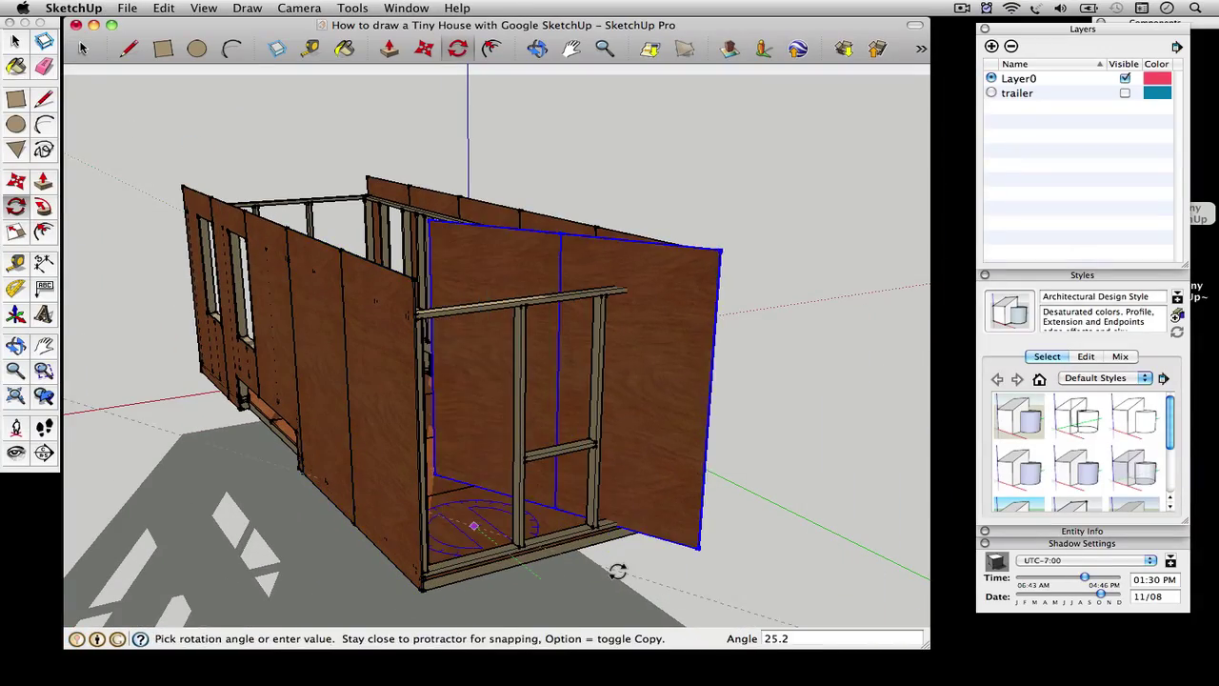
left_click(615, 497)
key("m")
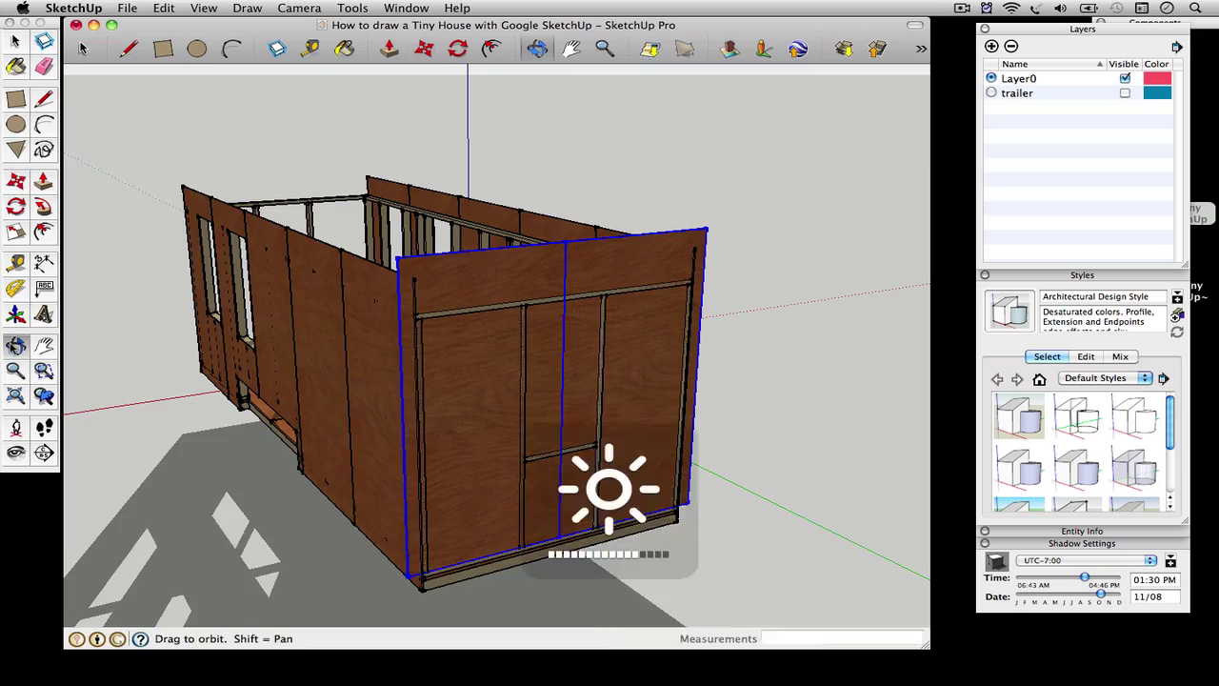
middle_click_drag(551, 547, 520, 333)
scroll(515, 326, "up", 6)
left_click(509, 302)
scroll(509, 302, "down", 6)
left_click(15, 346)
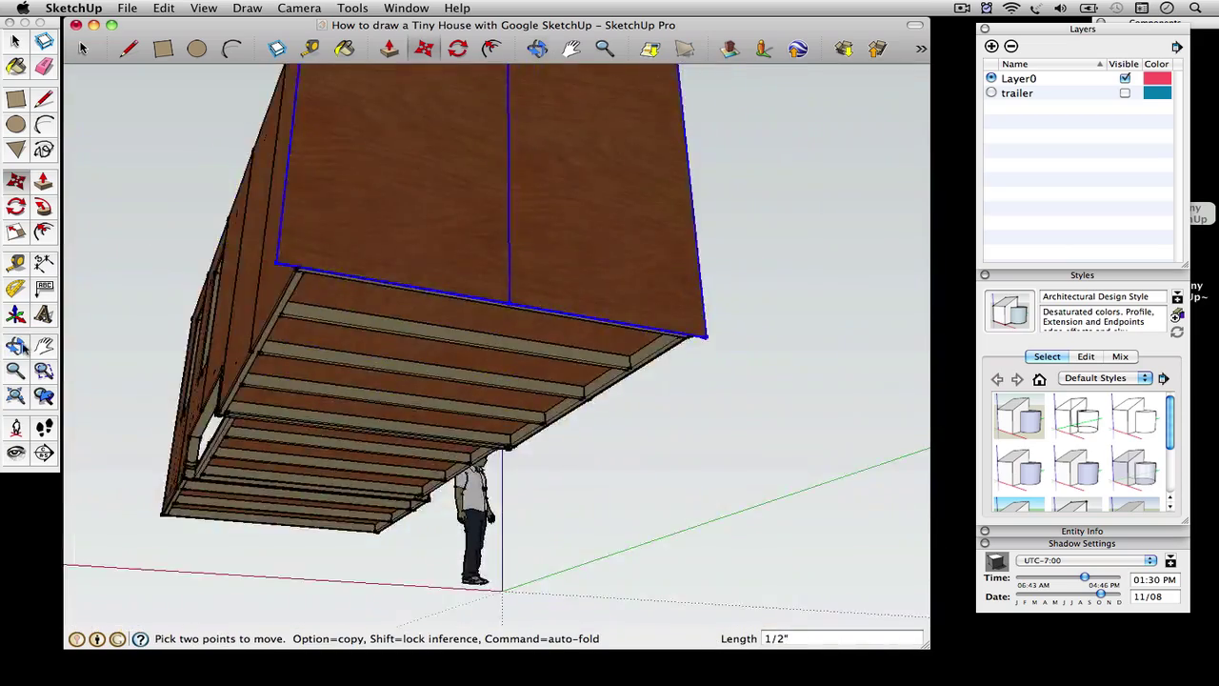
Push/Pull the outer edge of one end-wall plywood sheet to the side wall sheathing at the corner
left_click_drag(429, 400, 620, 447)
scroll(620, 446, "up", 5)
key("space")
double_click(522, 152)
key("p")
left_click_drag(512, 196, 593, 228)
key("space")
left_click(381, 238)
Push/Pull the outer edge of the second end-wall plywood sheet to the side sheathing at the opposite corner
left_click(12, 348)
left_click_drag(686, 248, 544, 206)
scroll(544, 207, "down", 5)
scroll(544, 207, "up", 6)
key("space")
double_click(391, 195)
key("p")
left_click_drag(425, 223, 276, 249)
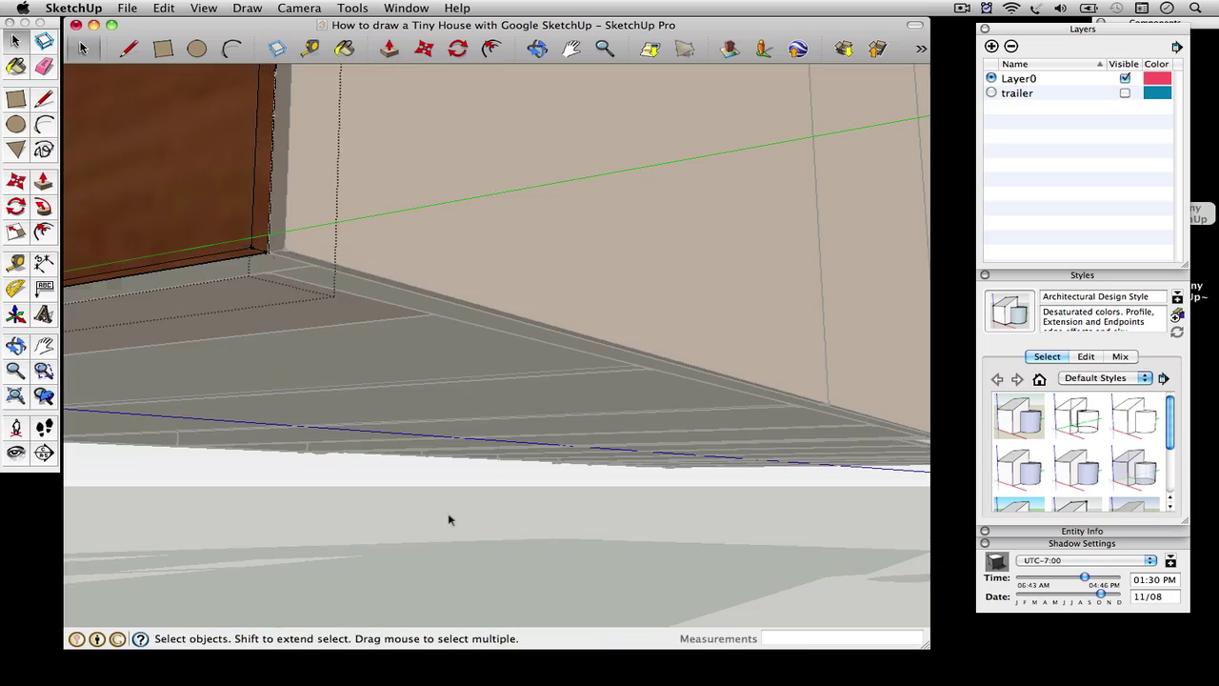
Copy both end-wall plywood sheets and paste them at the opposite end of the house
scroll(449, 520, "down", 8)
left_click(375, 340)
left_click(264, 340, "shift")
middle_click_drag(781, 476, 381, 486)
middle_click_drag(893, 496, 321, 508)
key("super+v")
left_click(321, 509)
Move the pasted plywood sheets onto the outer face of the floor frame and end wall
scroll(321, 508, "up", 6)
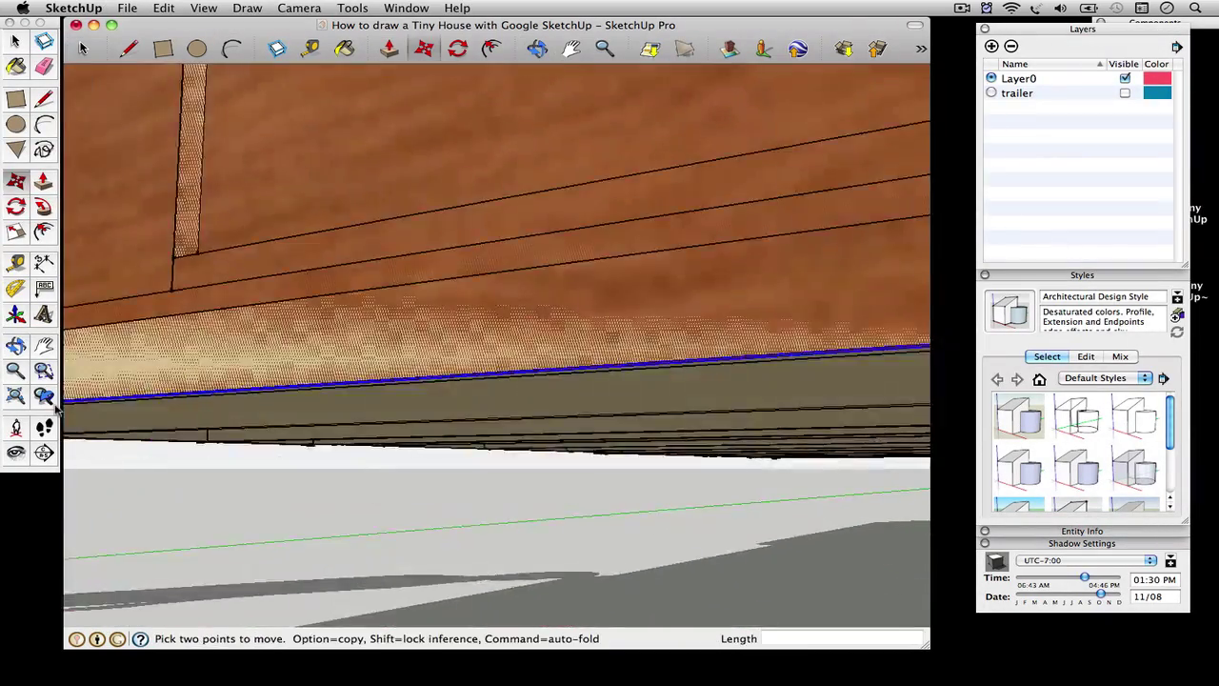
scroll(68, 381, "down", 3)
middle_click_drag(68, 381, 136, 356)
scroll(136, 356, "up", 3)
left_click_drag(137, 357, 133, 343)
key("space")
Show the trailer layer and select the floor frame along the trailer's side
scroll(318, 499, "down", 8)
middle_click_drag(318, 499, 514, 521)
left_click_drag(515, 521, 533, 590)
scroll(514, 521, "down", 6)
left_click(1125, 92)
scroll(428, 485, "up", 8)
left_click_drag(448, 581, 381, 371)
key("space")
left_click(358, 338)
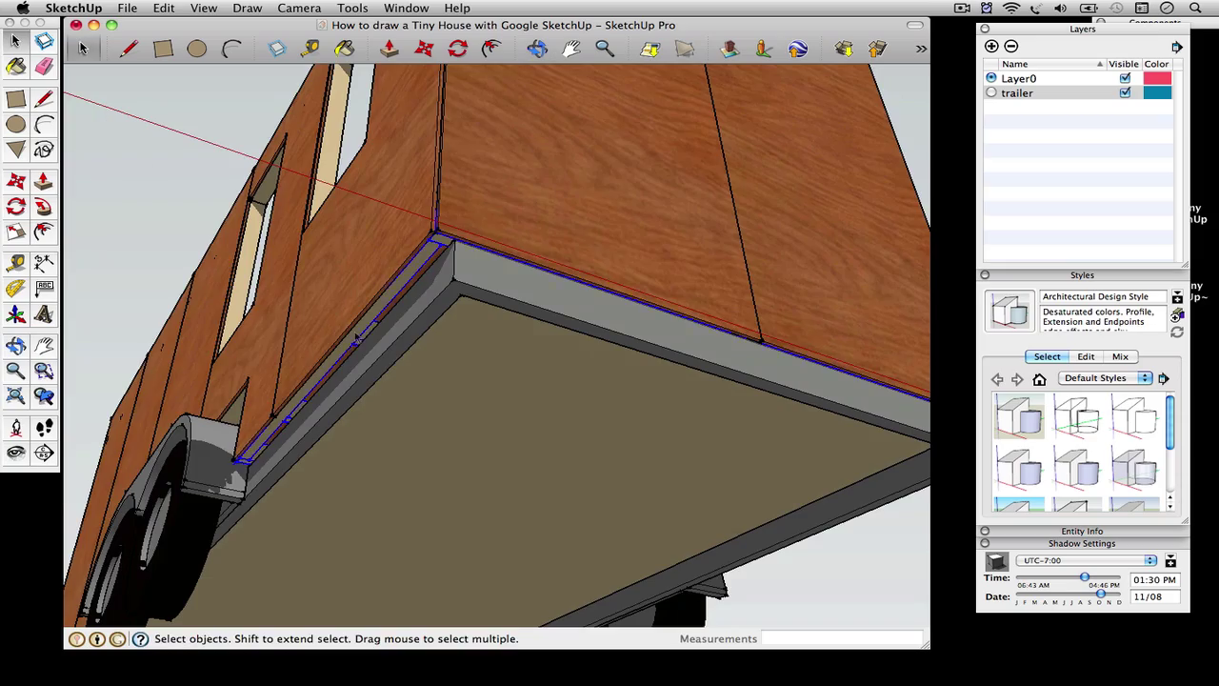
Paste an unpainted board and place it along the trailer's side beneath the overhanging floor frame
double_click(357, 338)
left_click(182, 314)
key("super+v")
scroll(405, 312, "up", 4)
left_click(482, 213)
left_click(482, 213)
scroll(490, 171, "up", 4)
left_click(505, 174)
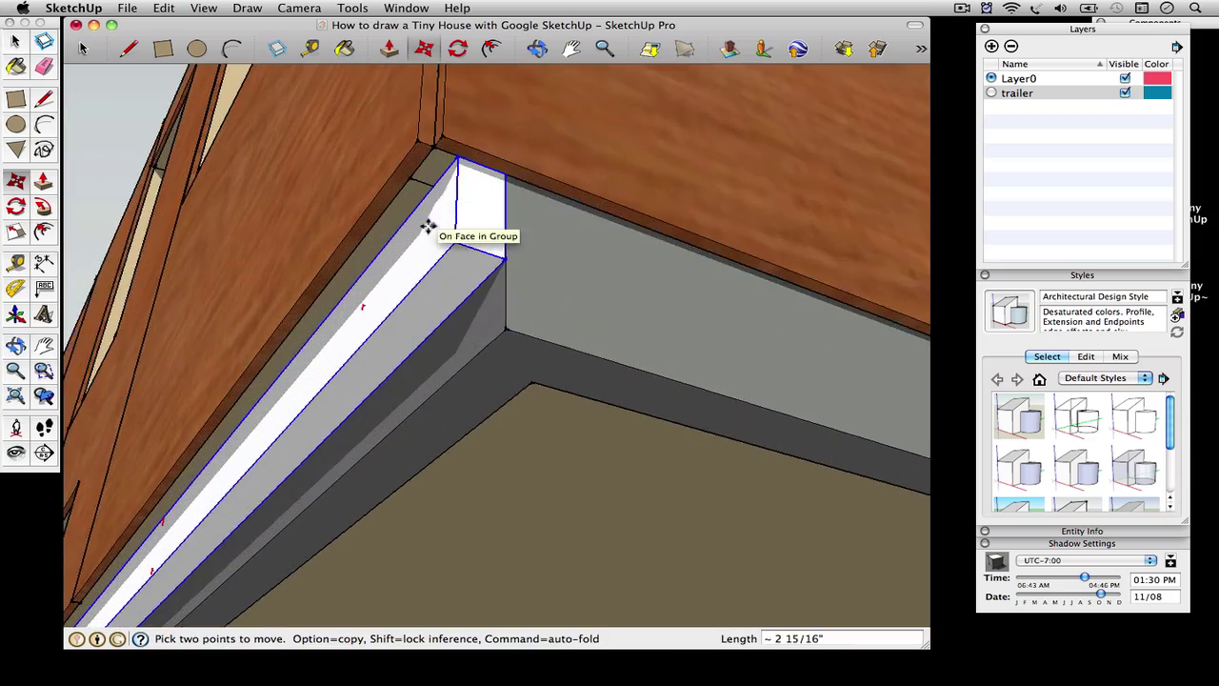
Push/Pull the pasted board's end face to the floor frame's corner beneath the sheathing
left_click(7, 38)
double_click(477, 210)
key("p")
left_click(474, 202)
left_click(436, 152)
key("space")
Extend the board's other end with Push/Pull to the floor frame's edge at the wheel well
left_click(394, 435)
middle_click_drag(394, 435, 887, 546)
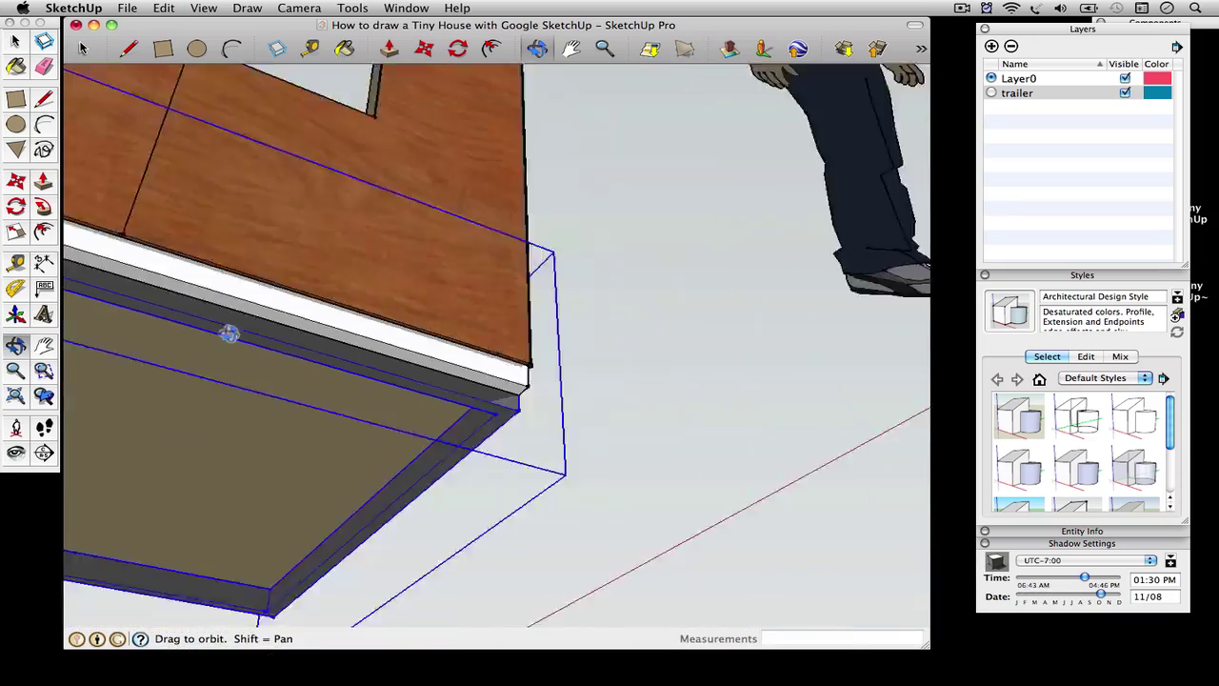
middle_click_drag(233, 335, 342, 403)
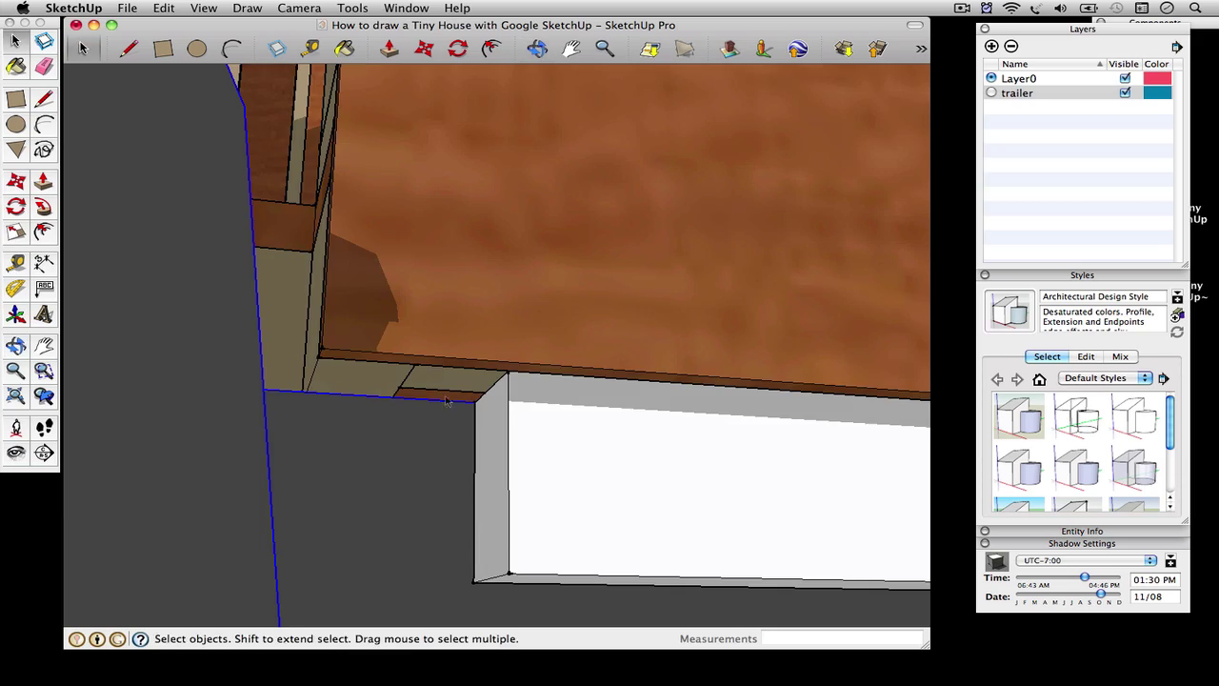
double_click(444, 397)
key("m")
key("space")
left_click(506, 493)
double_click(506, 493)
key("p")
left_click(493, 481)
left_click(287, 379)
Place a matching board along the trailer's opposite side and paint the boards with the tan model color
left_click(16, 346)
left_click_drag(497, 345, 4, 59)
left_click(670, 287)
scroll(649, 269, "up", 5)
left_click(647, 271)
scroll(108, 156, "down", 4)
middle_click_drag(108, 155, 288, 362)
key("b")
left_click(826, 376)
Paste a copy of the painted board along the trailer's side between the wheel well and the tongue end
key("super")
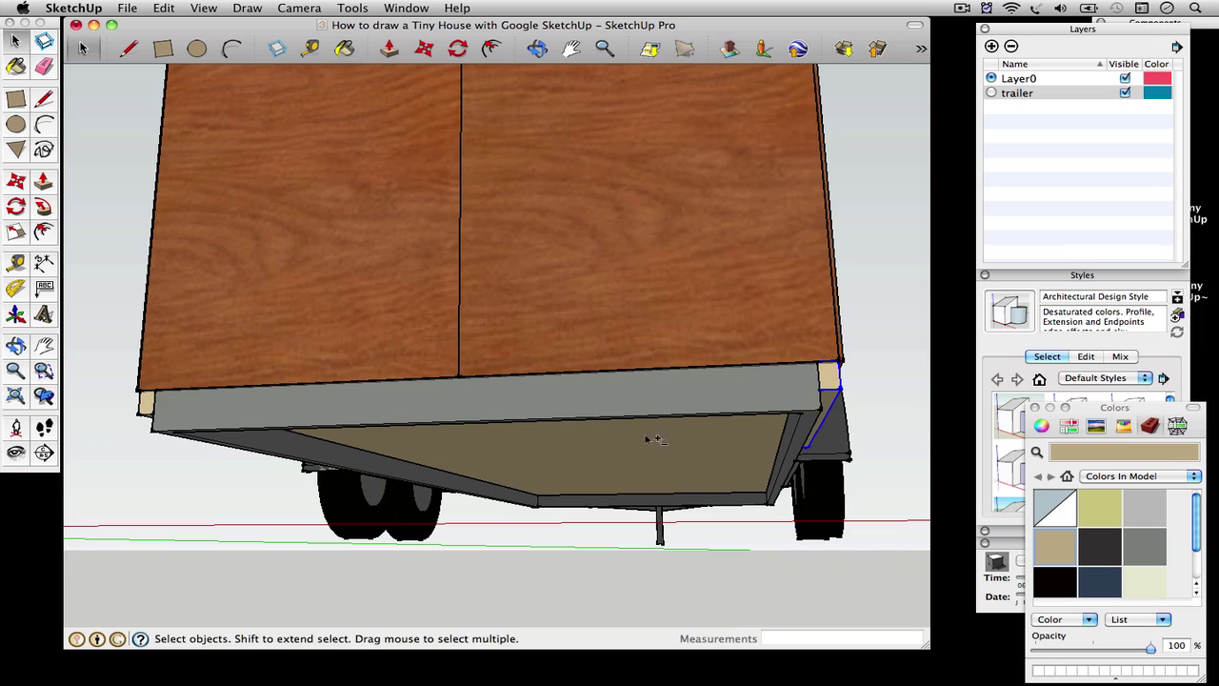
middle_click_drag(133, 463, 372, 237)
key("super+v")
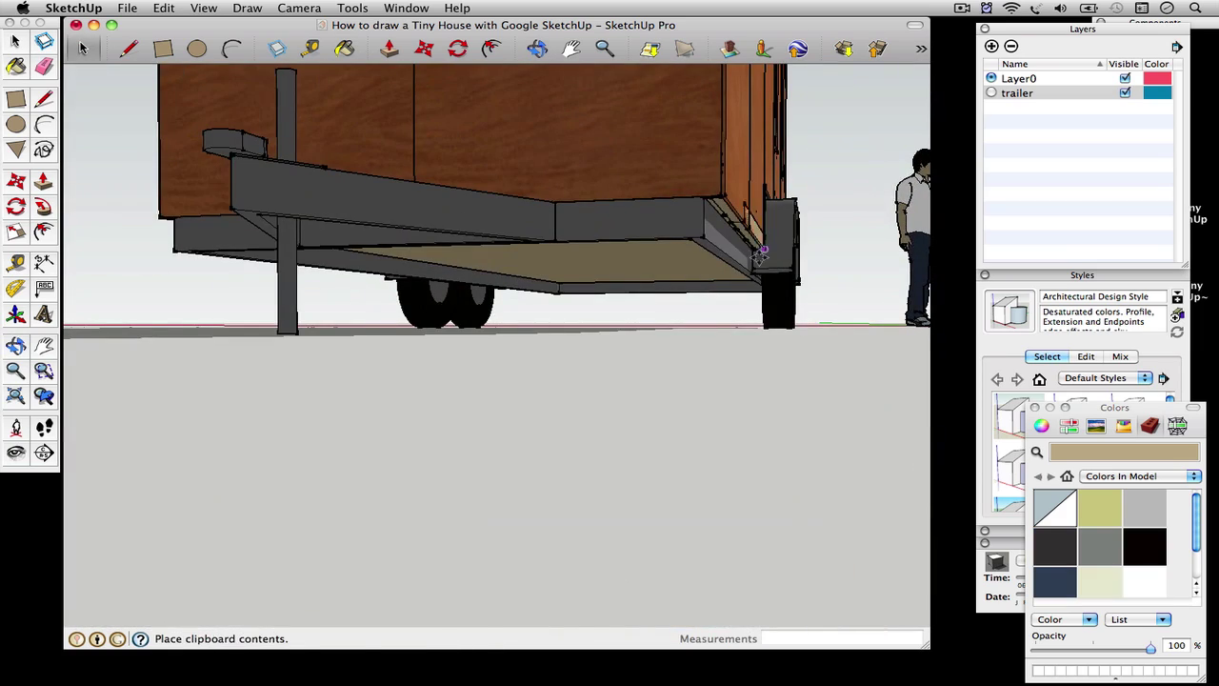
scroll(740, 254, "up", 3)
left_click(740, 253)
scroll(677, 176, "up", 5)
middle_click_drag(677, 182, 556, 178)
scroll(555, 177, "down", 8)
Push/Pull the end of the tongue-end board to fit the trailer frame
scroll(714, 190, "up", 6)
key("space")
double_click(165, 253)
key("p")
left_click(167, 256)
left_click(670, 207)
Extend the matching board on the trailer's side with Push/Pull until its end reaches the wheel well
left_click(83, 49)
left_click(191, 143)
middle_click_drag(191, 143, 533, 346)
right_click(846, 311)
left_click(893, 376)
key("p")
left_click(794, 302)
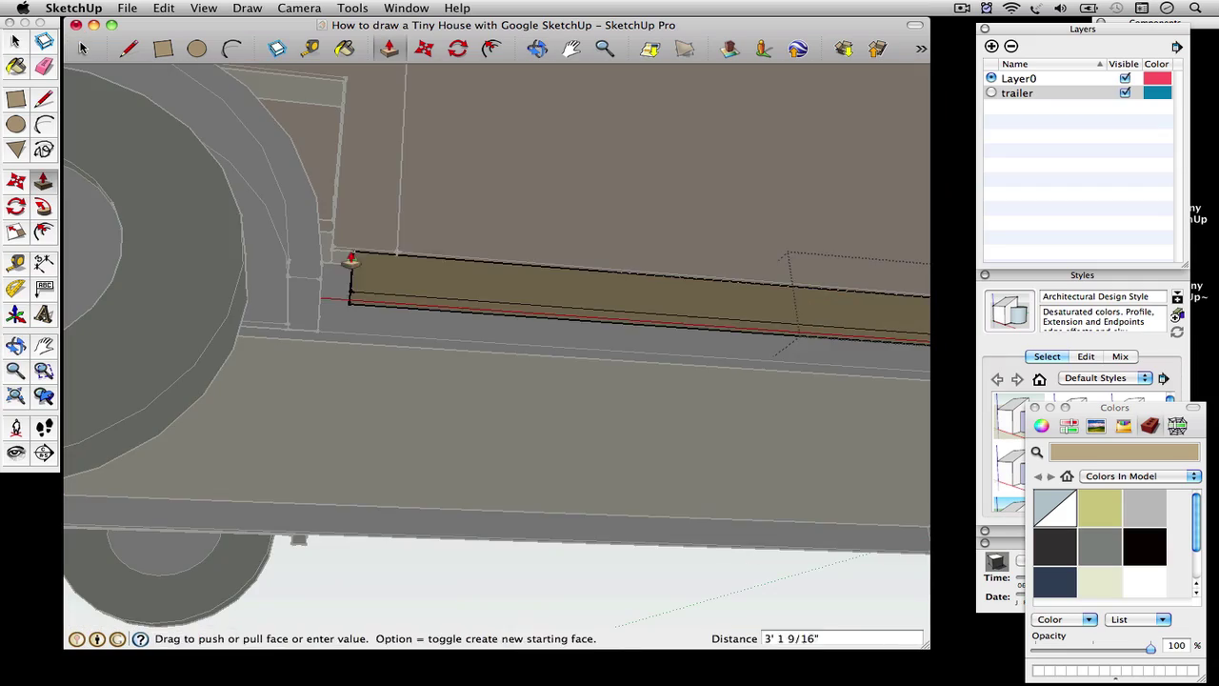
left_click(338, 258)
key("space")
left_click(333, 400)
Examine the boards fitted between the trailer and the side sheathing at the end corner and beside the wheel well
middle_click_drag(333, 400, 613, 441)
left_click(15, 394)
middle_click_drag(400, 276, 231, 312)
scroll(423, 519, "up", 6)
middle_click_drag(423, 519, 243, 155)
key("l")
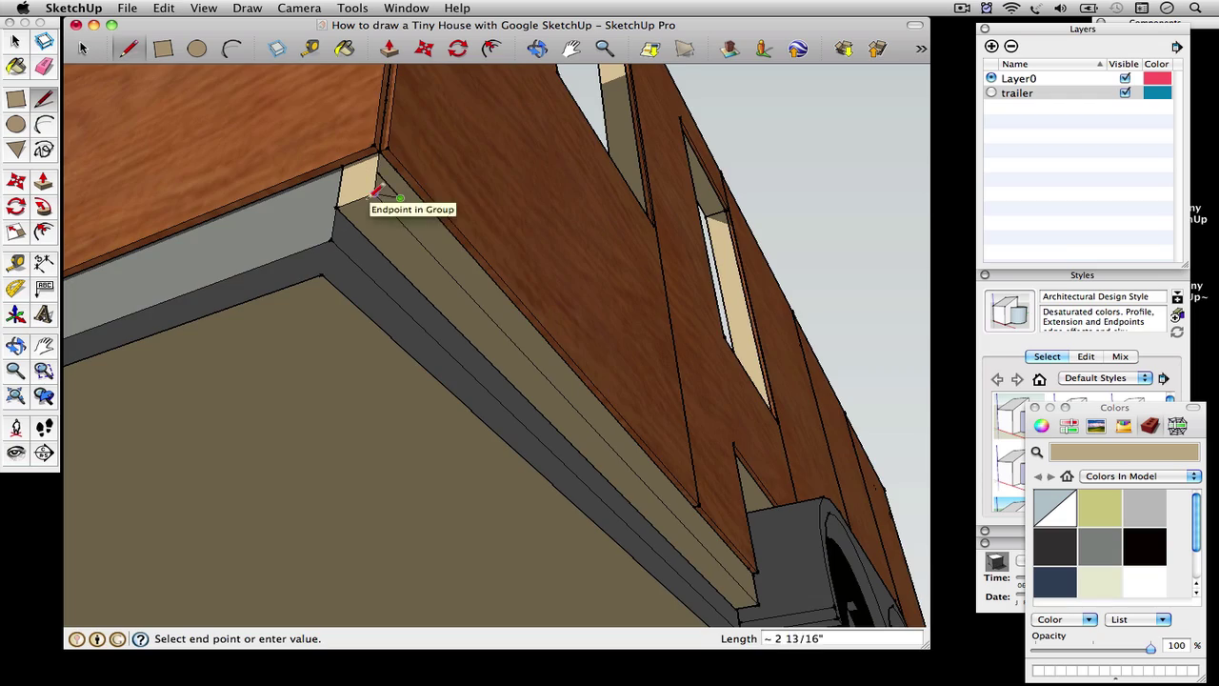
key("space")
left_click(379, 243)
Open the end wall's frame, paste a copy of the stud near its corner and rotate the copy against the sheathing
left_click(522, 339)
middle_click_drag(522, 339, 333, 239)
double_click(412, 396)
key("super+v")
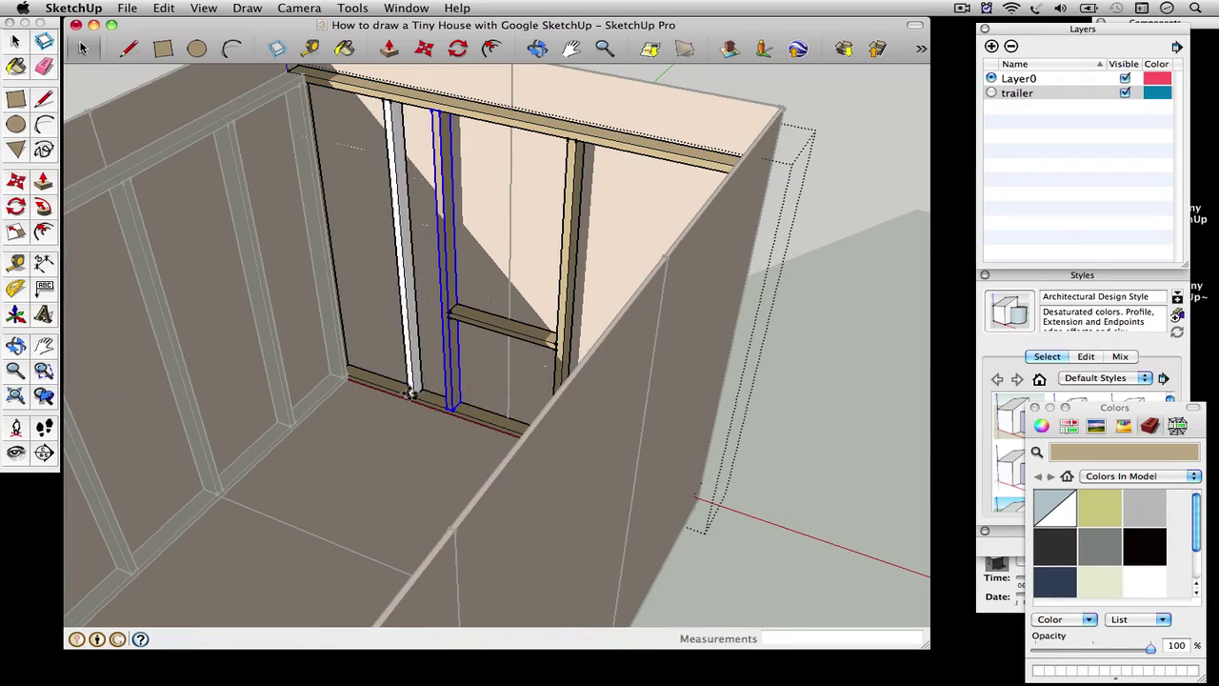
left_click(409, 395)
key("q")
left_click(411, 401)
left_click(449, 411)
left_click(371, 417)
Move the rotated stud tight into the end wall's corner on the bottom plate
left_click(19, 188)
left_click(397, 398)
scroll(348, 372, "up", 6)
left_click(366, 398)
key("space")
Paste another stud near the end wall's opposite corner and rotate it to match the first corner stud
scroll(284, 404, "down", 4)
middle_click_drag(284, 407, 615, 239)
key("super+v")
left_click(797, 429)
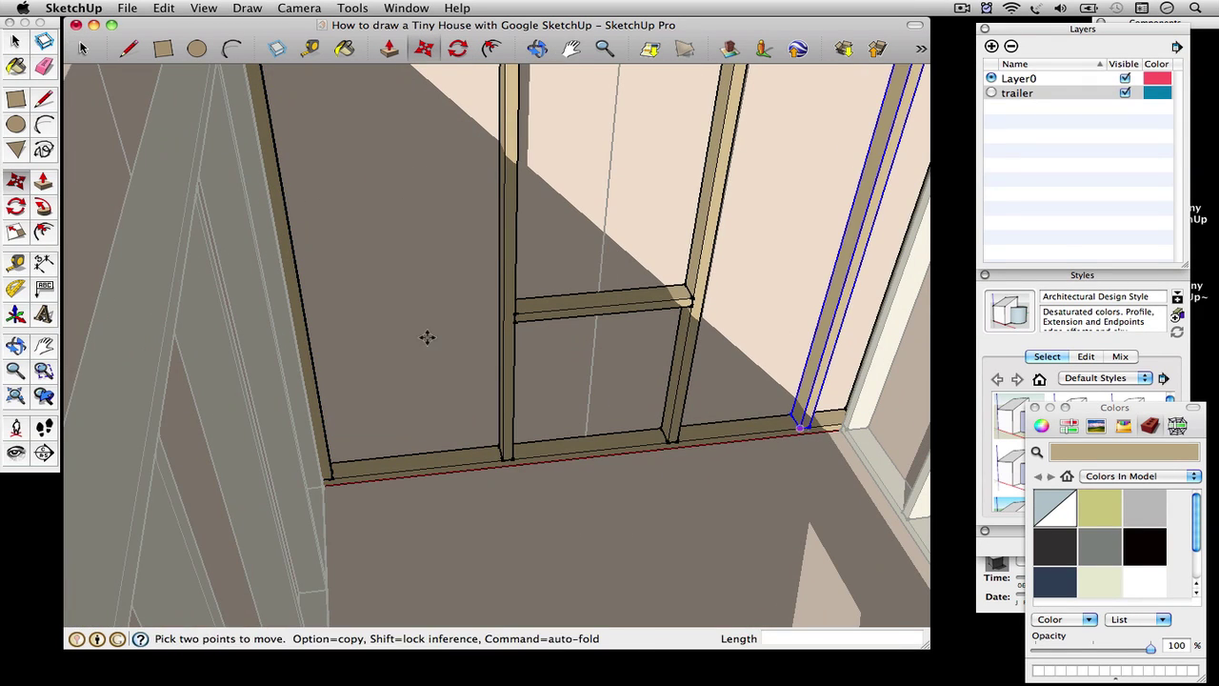
key("q")
left_click(787, 435)
left_click(743, 440)
left_click(781, 449)
Move the second rotated stud into the opposite corner so that it sits on the bottom plate
key("m")
left_click(759, 420)
scroll(842, 427, "up", 6)
left_click(846, 428)
left_click(856, 416)
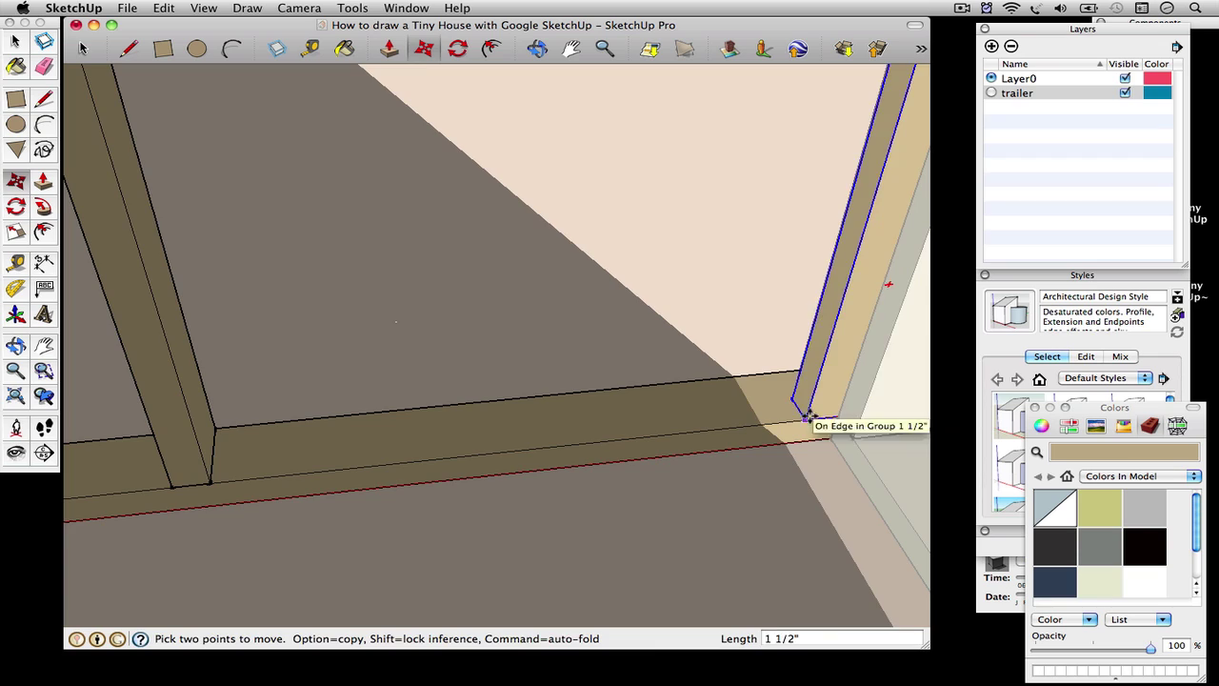
left_click(811, 416)
key("space")
Select the end wall's window studs and sill and move them along the bottom plate using a distance of 40"
scroll(347, 444, "down", 6)
middle_click_drag(520, 486, 496, 448)
left_click_drag(629, 343, 405, 410)
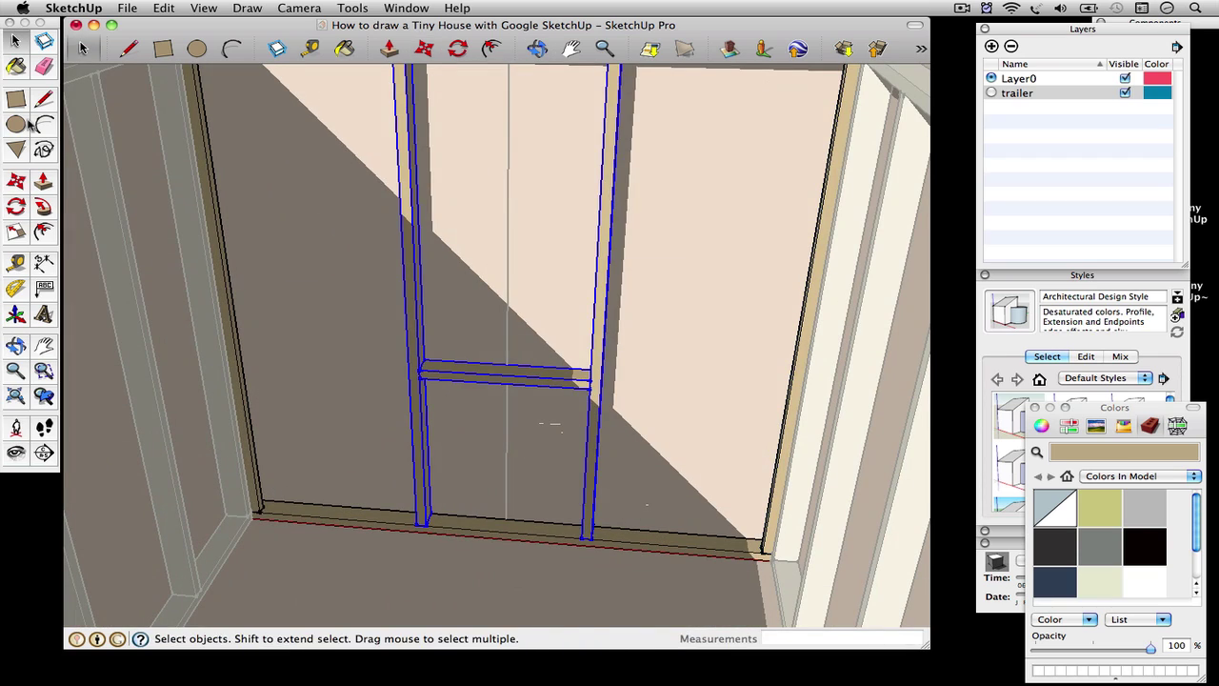
key("m")
left_click(420, 530)
scroll(241, 519, "up", 5)
type("40\"")
key("Return")
scroll(275, 517, "down", 5)
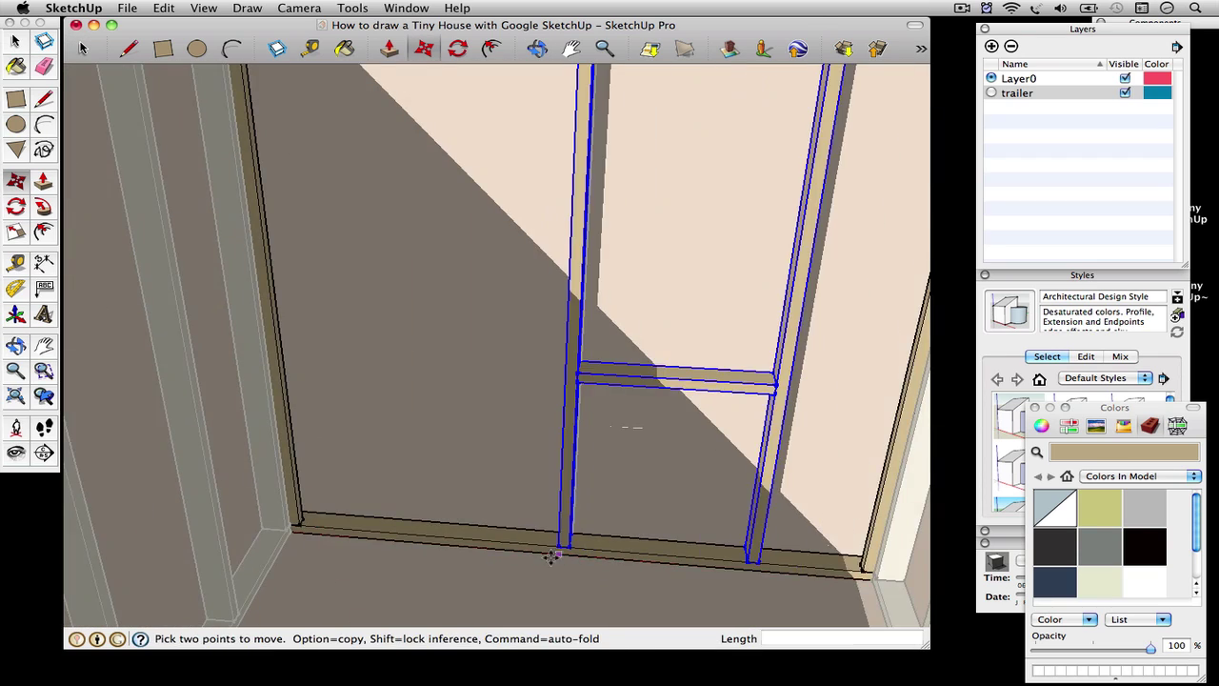
Move the selected window framing a further .75" along the end wall's bottom plate
middle_click_drag(517, 536, 386, 537)
scroll(533, 571, "up", 4)
left_click(505, 552)
type(".75\"")
key("Return")
scroll(440, 527, "down", 6)
Copy a full-height stud and place the copy in the wide bay beside the end wall's window framing
key("space")
left_click(456, 522)
key("super+c")
key("super+v")
left_click(282, 524)
left_click(261, 537)
Draw the window opening's outline on the end wall's sheathing, following the two studs, the top plate and the sill
scroll(261, 536, "down", 3)
middle_click_drag(261, 537, 486, 353)
double_click(367, 96)
key("l")
scroll(371, 149, "up", 3)
left_click(365, 145)
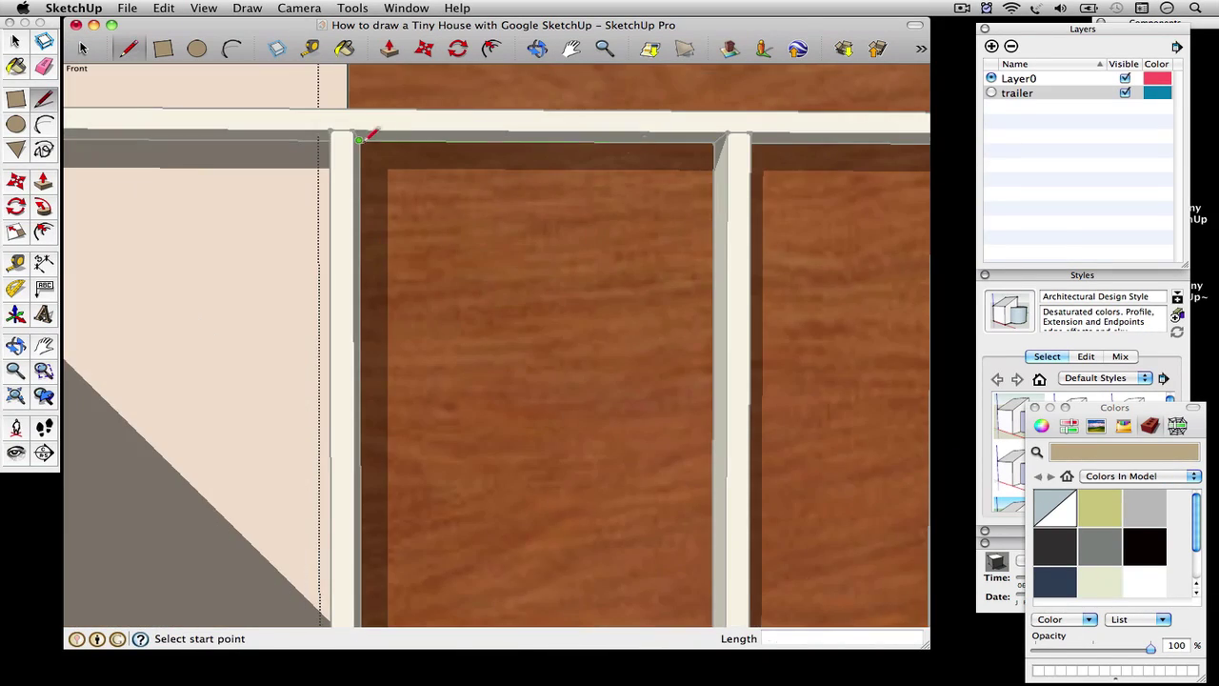
left_click(716, 145)
scroll(660, 267, "down", 3)
left_click(698, 565)
left_click(294, 573)
left_click(294, 114)
Push the outlined area through the end wall's sheathing to cut the window opening
key("p")
left_click(495, 186)
left_click(515, 194)
key("space")
left_click(302, 364)
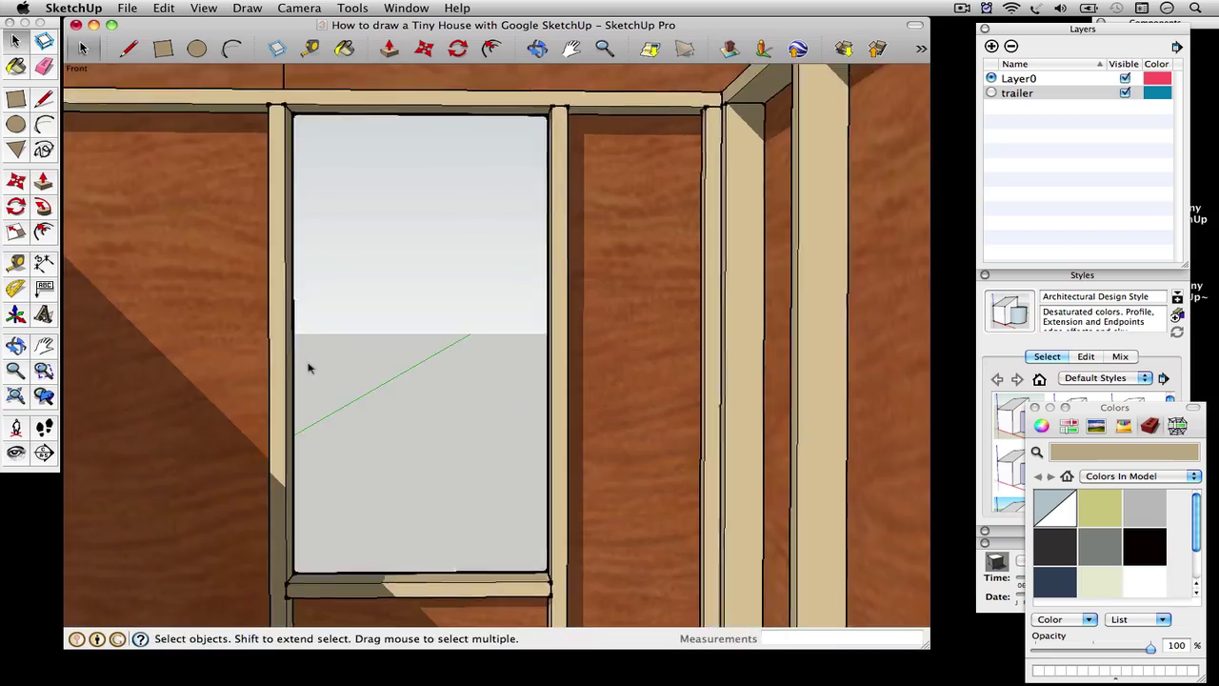
Copy the window framing on the long side wall and paste the copy on the tongue side of the wheel well
middle_click_drag(302, 365, 599, 482)
key("shift+z")
left_click(352, 369)
middle_click_drag(400, 369, 566, 375)
scroll(533, 375, "down", 4)
middle_click_drag(219, 419, 256, 425)
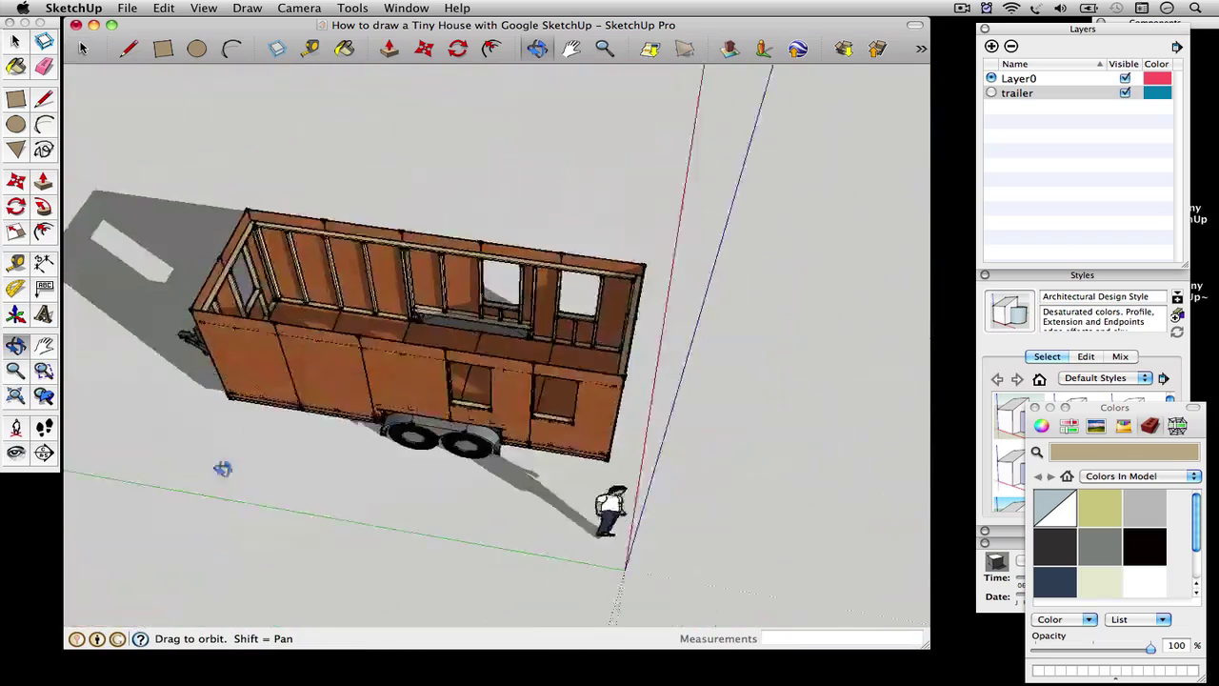
scroll(295, 276, "up", 4)
middle_click_drag(320, 293, 344, 302)
right_click(875, 383)
left_click(920, 452)
left_click(881, 377)
key("super+c")
key("super+v")
left_click(515, 367)
Move the copied window framing against the studs beside the wheel well and delete the redundant stud next to it
key("m")
left_click(520, 238)
scroll(523, 225, "up", 5)
left_click(524, 223)
key("space")
left_click(352, 352)
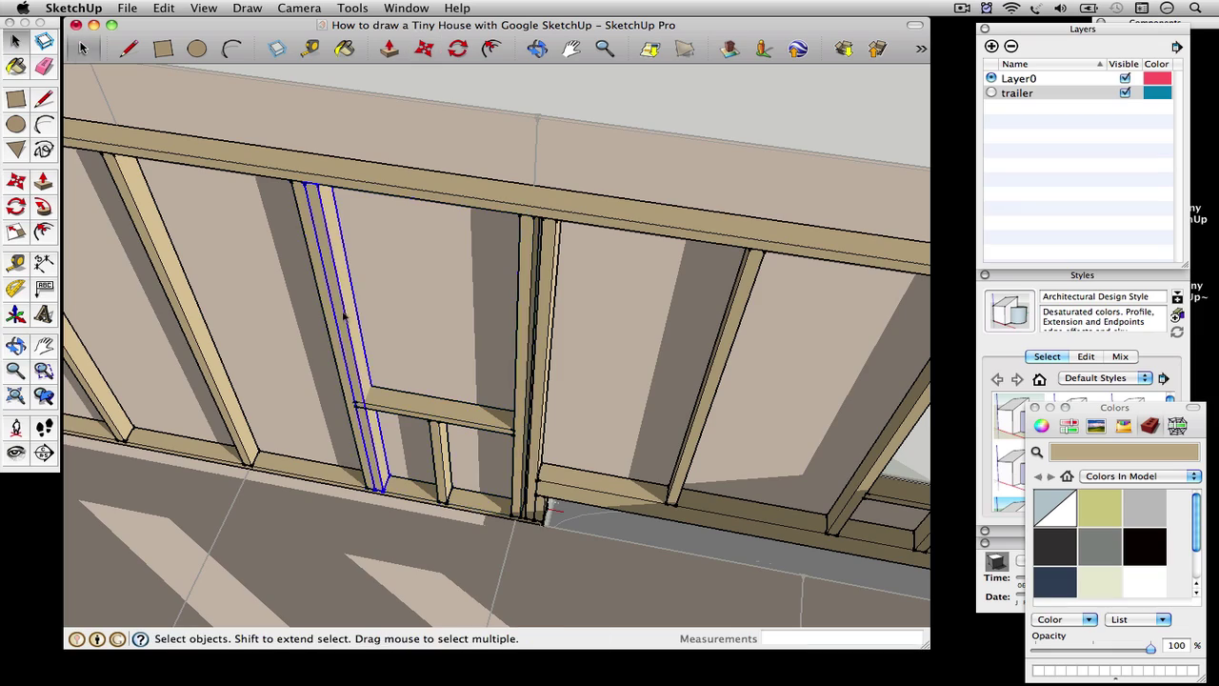
key("Delete")
Raise the sill inside the copied window framing and measure from the sill to the top of the stud
left_click(463, 71)
middle_click_drag(481, 429, 542, 619)
double_click(446, 349)
left_click(446, 348)
double_click(444, 345)
key("m")
key("t")
left_click(447, 313)
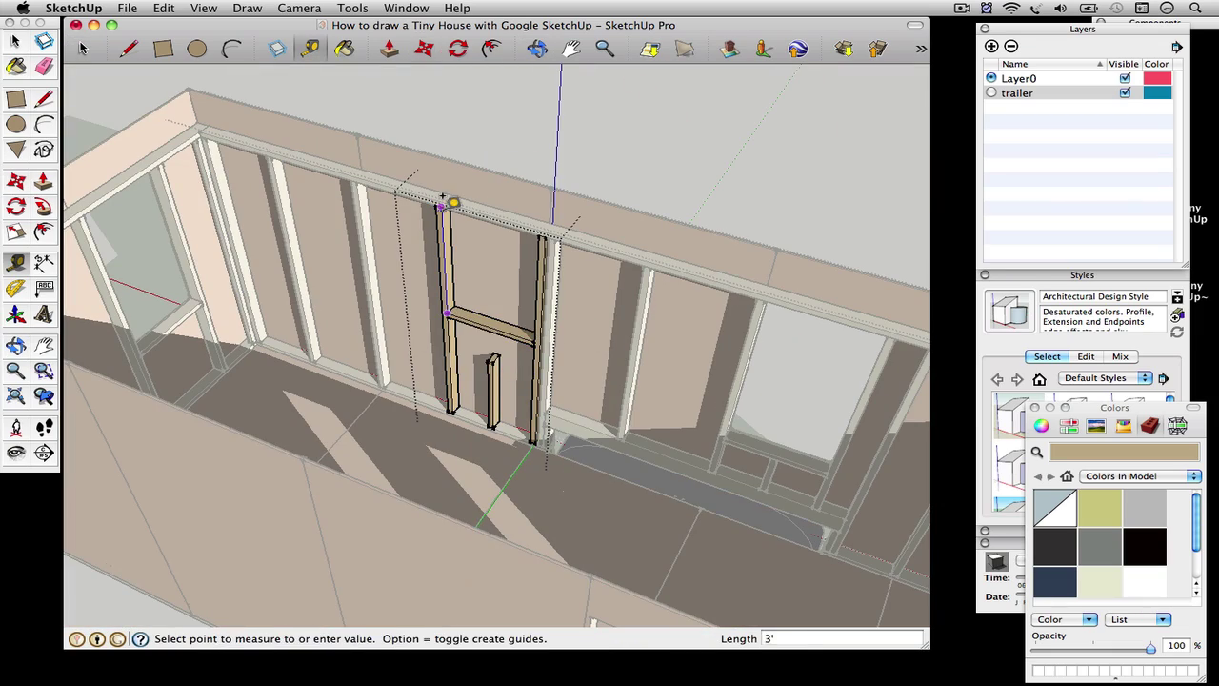
Extend the short stud under the raised sill with Push/Pull until it meets the sill
key("space")
double_click(493, 388)
key("p")
left_click_drag(493, 358, 498, 337)
key("space")
Raise the sill of the end wall's window framing to shorten the window
left_click(179, 337)
scroll(177, 337, "up", 3)
right_click(170, 338)
left_click(203, 408)
key("m")
left_click_drag(233, 284, 221, 237)
Push/Pull the lower edge of the end wall's sheathing opening up to the raised sill
key("space")
left_click(174, 330)
double_click(174, 330)
key("p")
left_click_drag(174, 328, 164, 284)
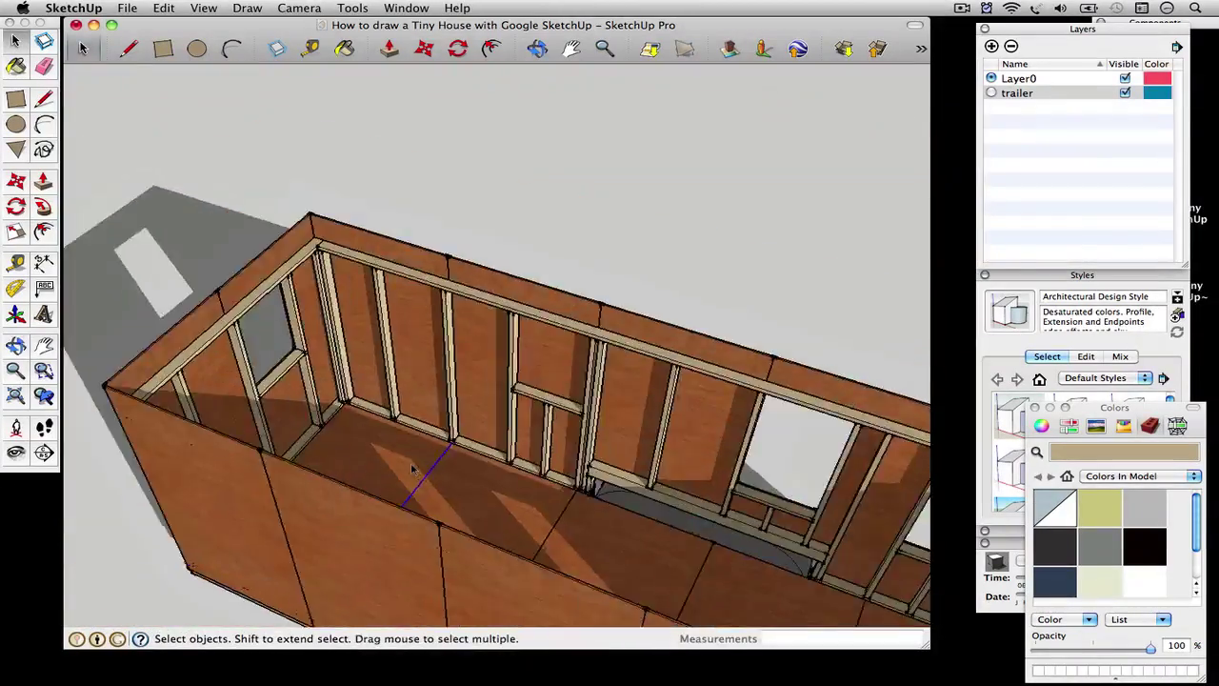
Move the door opening's studs in the opposite end wall to widen the opening
middle_click_drag(314, 476, 383, 154)
scroll(482, 251, "up", 3)
left_click(383, 154)
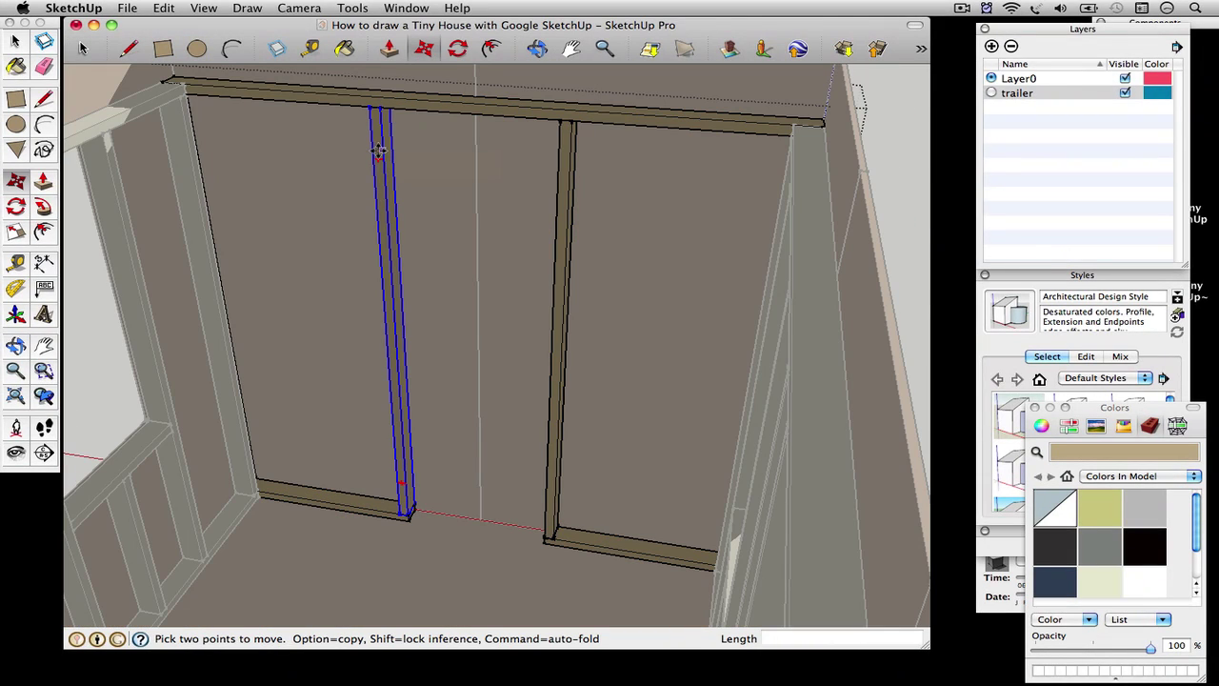
left_click(379, 150)
left_click(591, 250)
key("space")
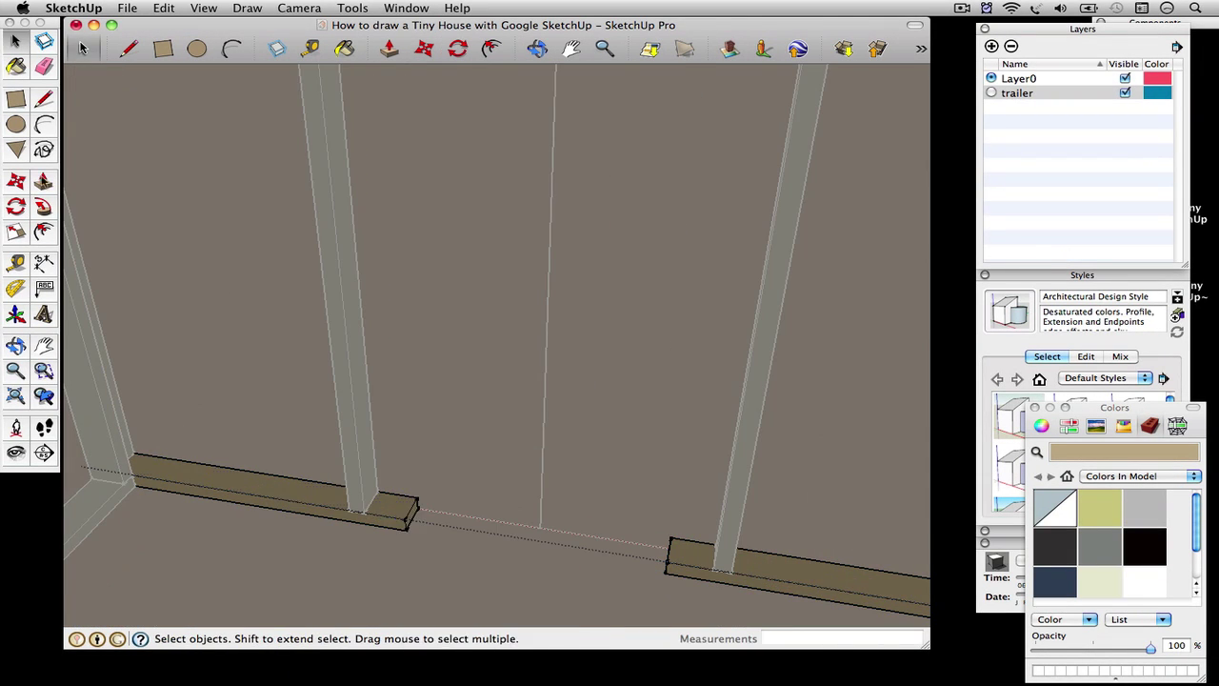
Push/Pull the ends of both bottom plates back to the door opening's studs
left_click(43, 181)
left_click_drag(412, 514, 377, 497)
middle_click_drag(70, 368, 177, 403)
left_click(726, 469)
left_click(798, 427)
middle_click_drag(266, 419, 594, 440)
scroll(594, 440, "down", 3)
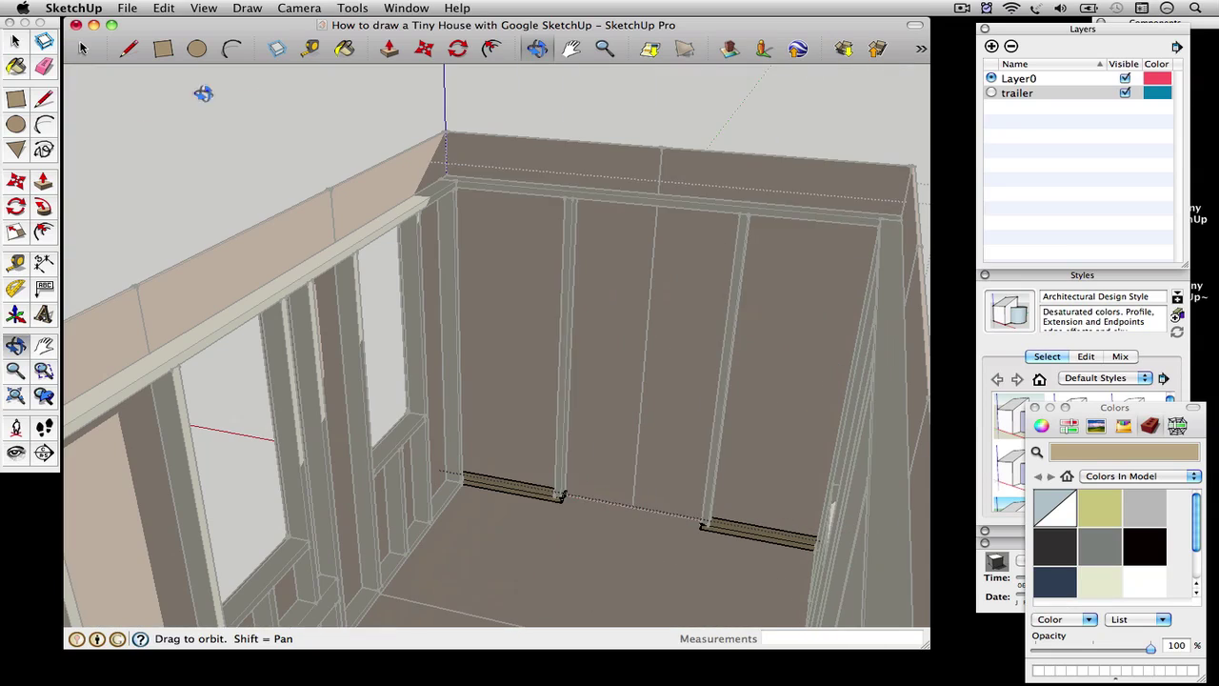
Rotate and move a stud into the door wall's corner next to the side wall
key("m")
key("q")
key("m")
left_click(506, 439)
scroll(506, 439, "up", 5)
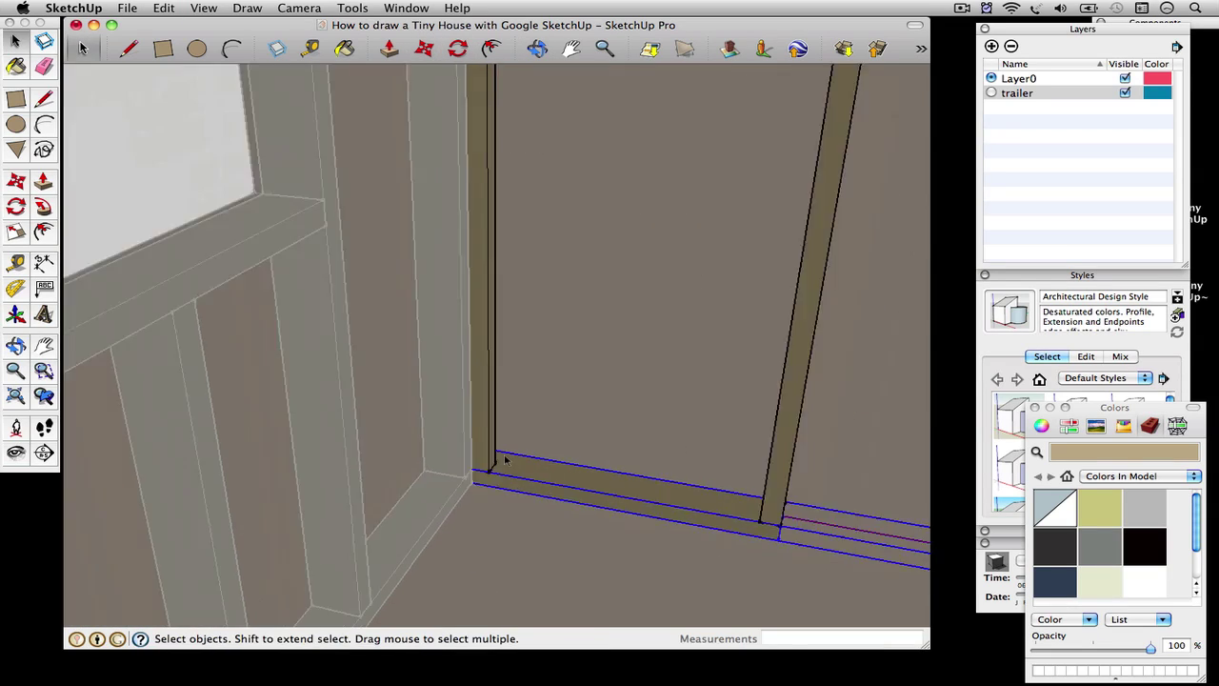
Place and rotate a matching stud in the door wall's other corner
middle_click_drag(498, 455, 576, 523)
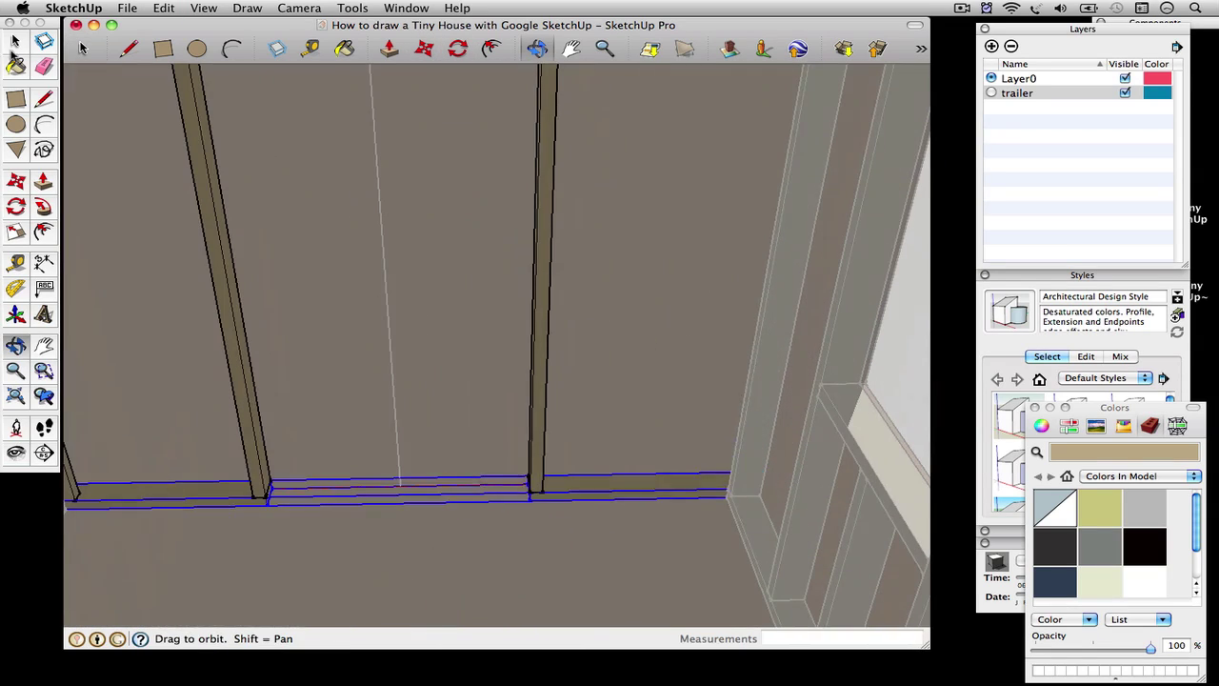
left_click(694, 327)
key("q")
left_click(631, 500)
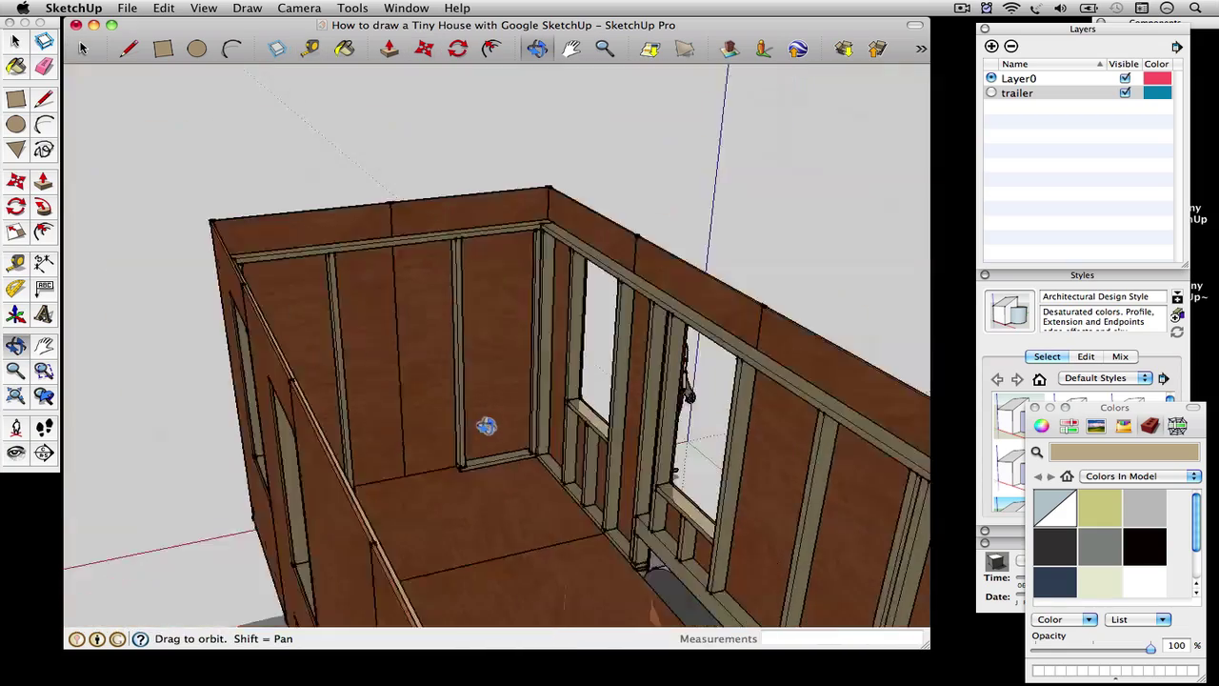
Draw the door opening's outline on the uncut sheathing panel of the door wall, from the top plate to the floor
left_click_drag(476, 427, 417, 485)
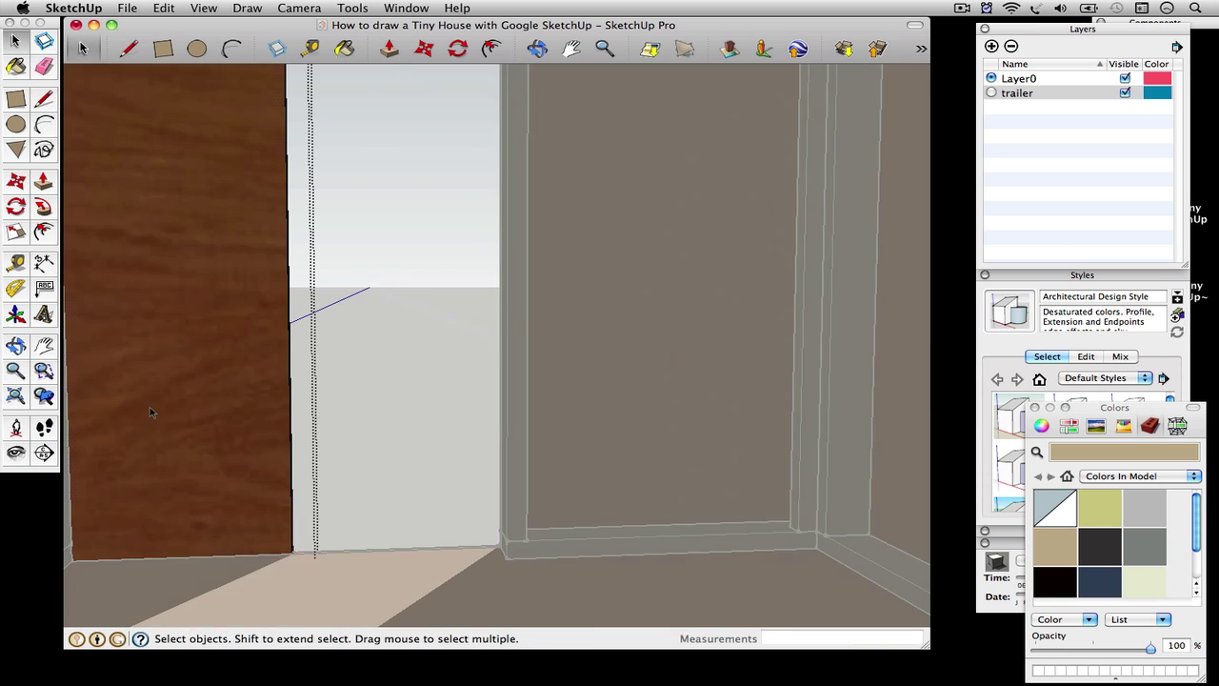
key("l")
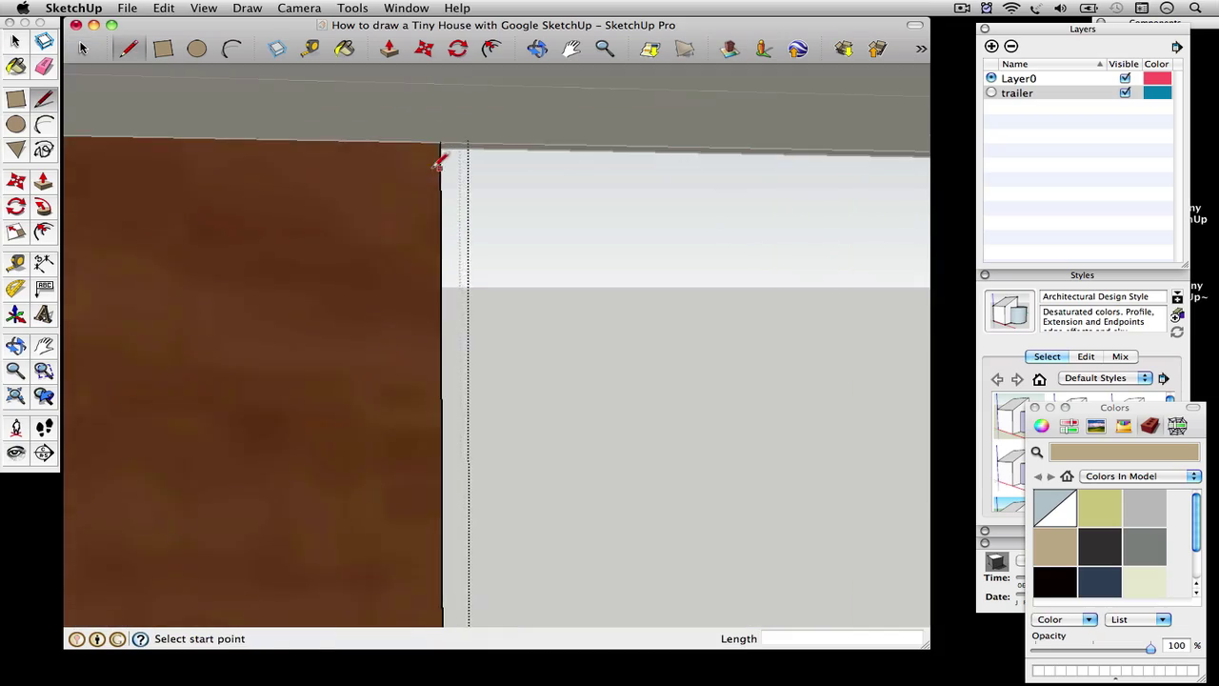
left_click(439, 143)
left_click(134, 138)
scroll(166, 400, "down", 5)
middle_click_drag(165, 537, 196, 335)
scroll(158, 295, "up", 2)
left_click(141, 478)
left_click(398, 456)
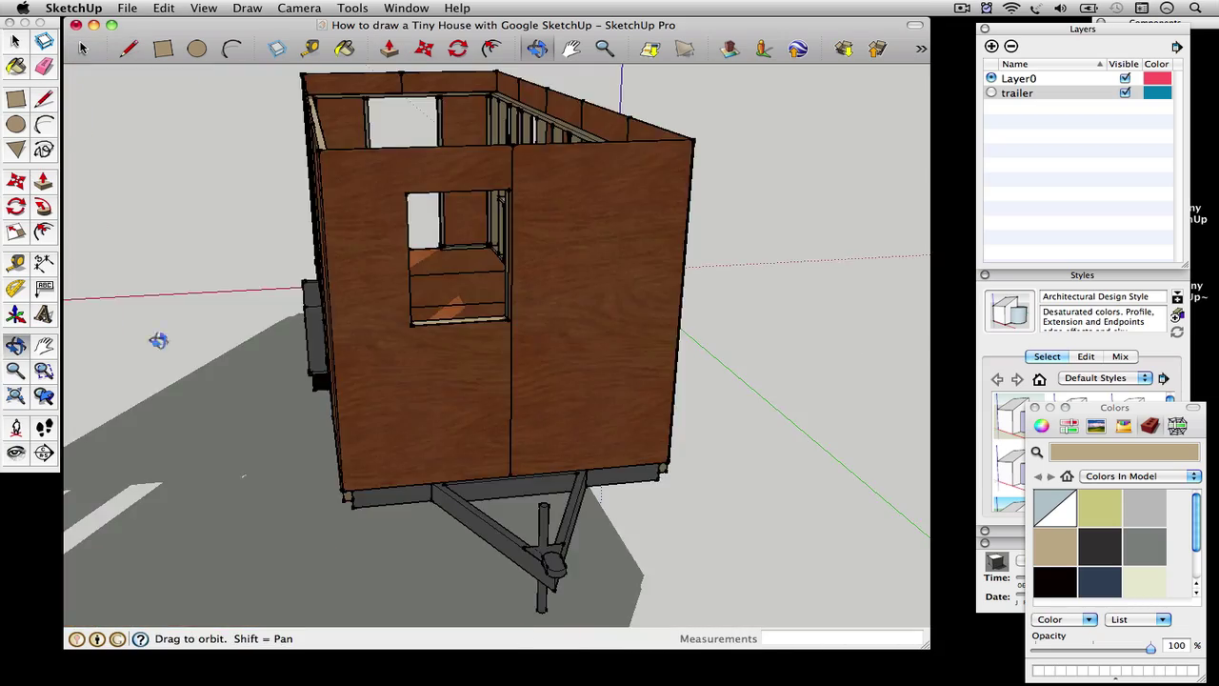
Draw a small four-sided shape on the sheathing behind the copied side-wall window framing and push it through the panel
left_click_drag(155, 340, 857, 406)
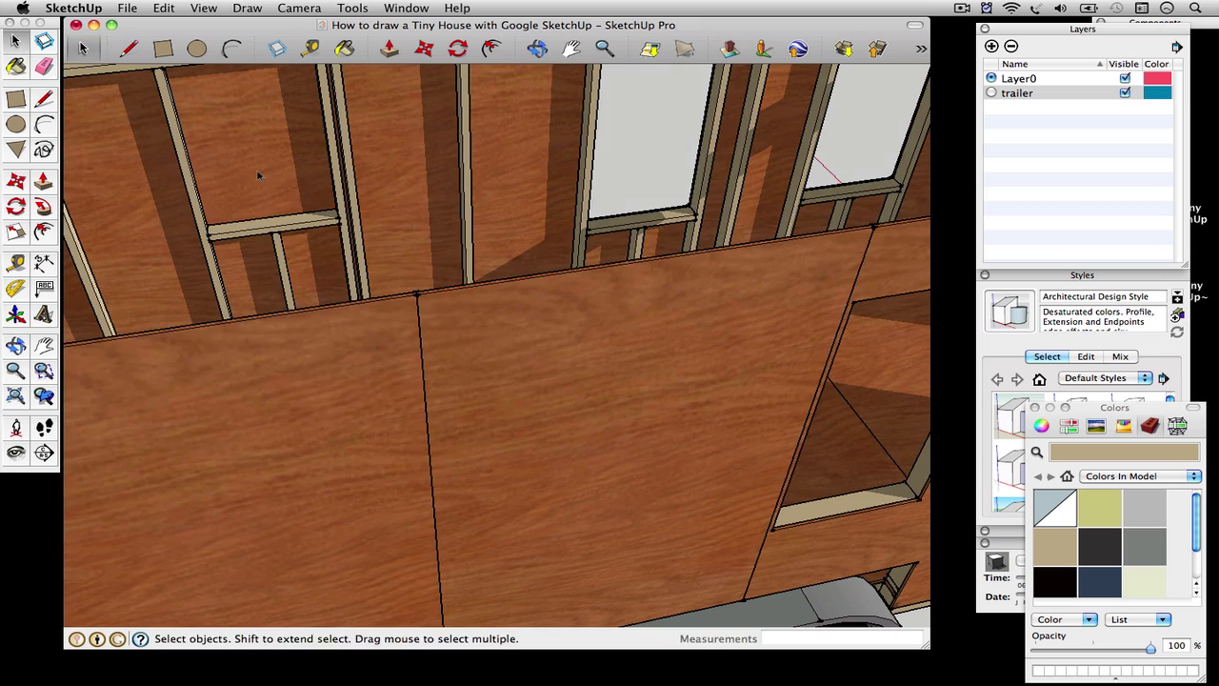
key("l")
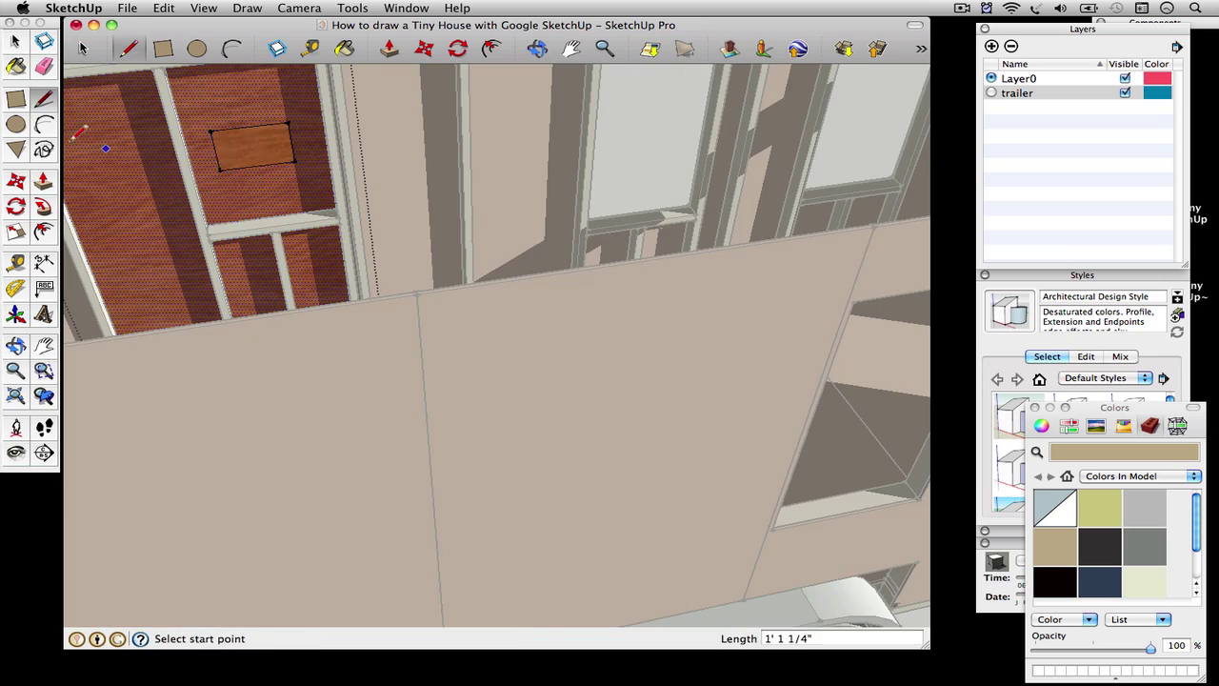
key("p")
left_click(256, 144)
Push/Pull the new opening's edges out to the window framing's sill and studs
middle_click_drag(256, 144, 277, 228)
left_click_drag(277, 228, 291, 279)
middle_click_drag(291, 278, 134, 213)
left_click_drag(134, 212, 104, 190)
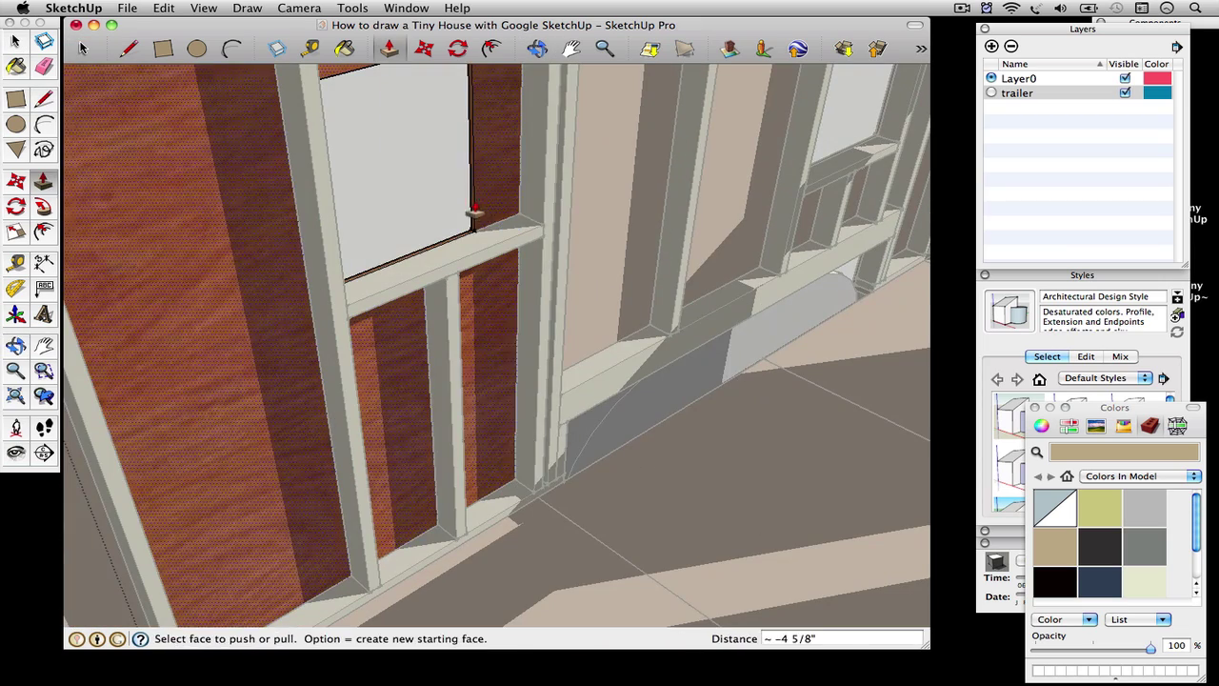
key("space")
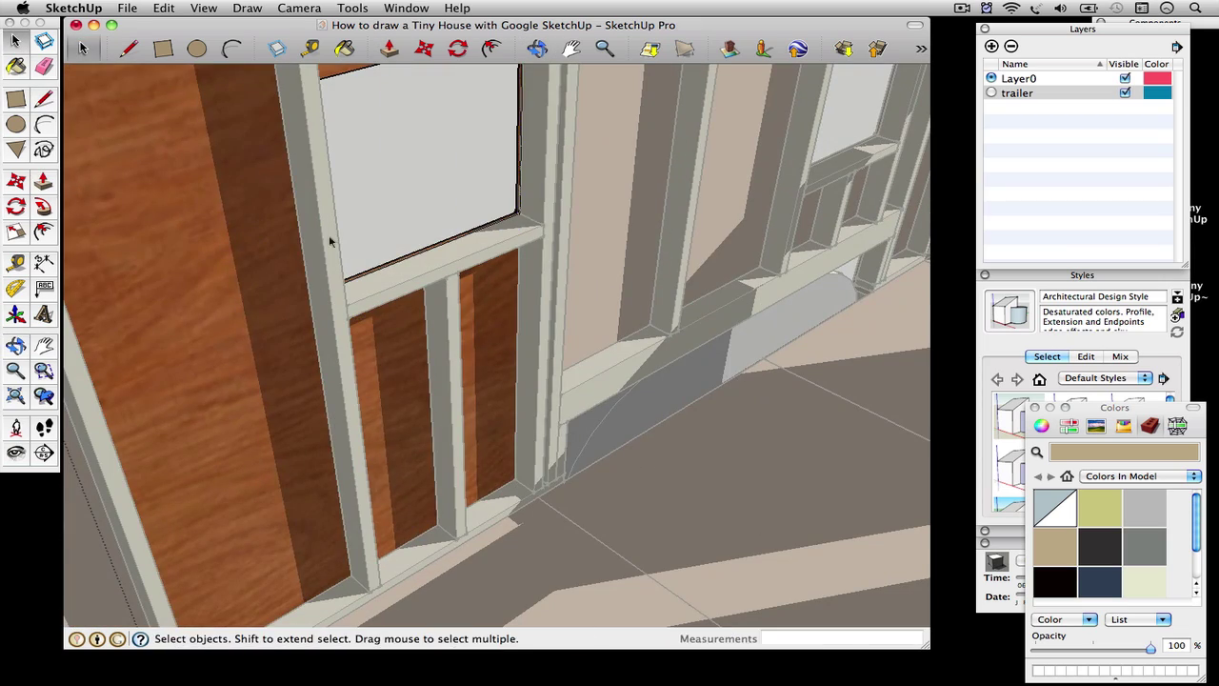
Push/Pull the new window opening's upper edge from outside the wall to fit the framing
key("o")
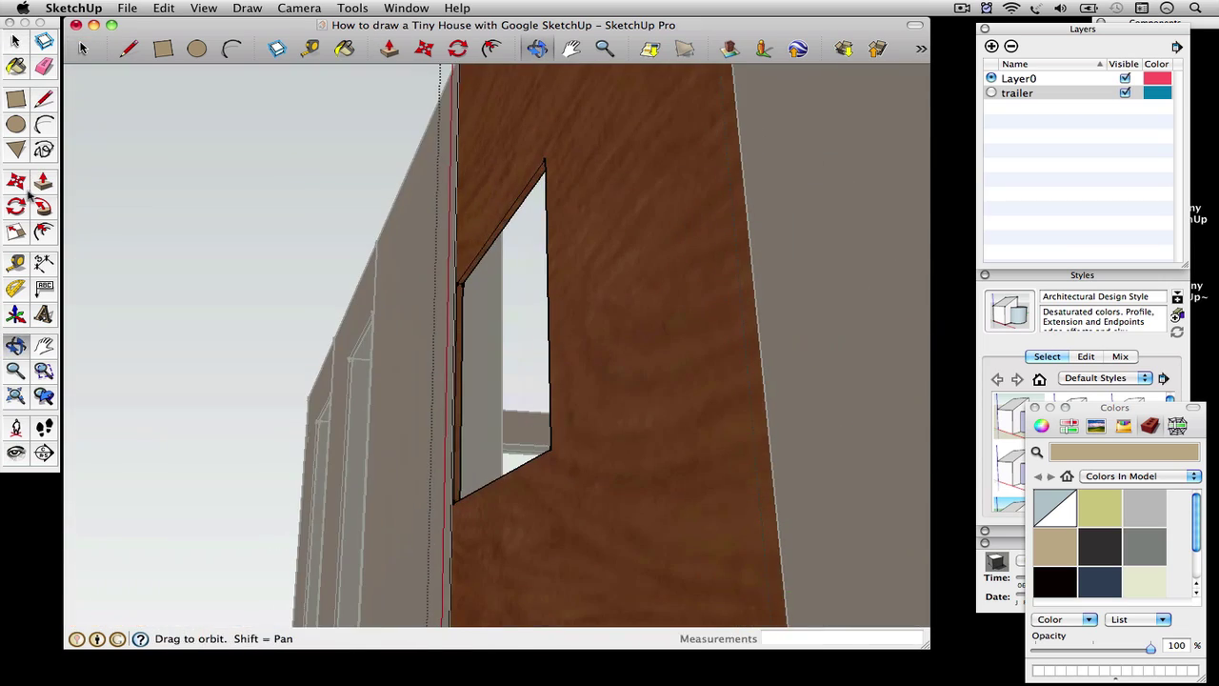
left_click(41, 183)
scroll(495, 242, "up", 3)
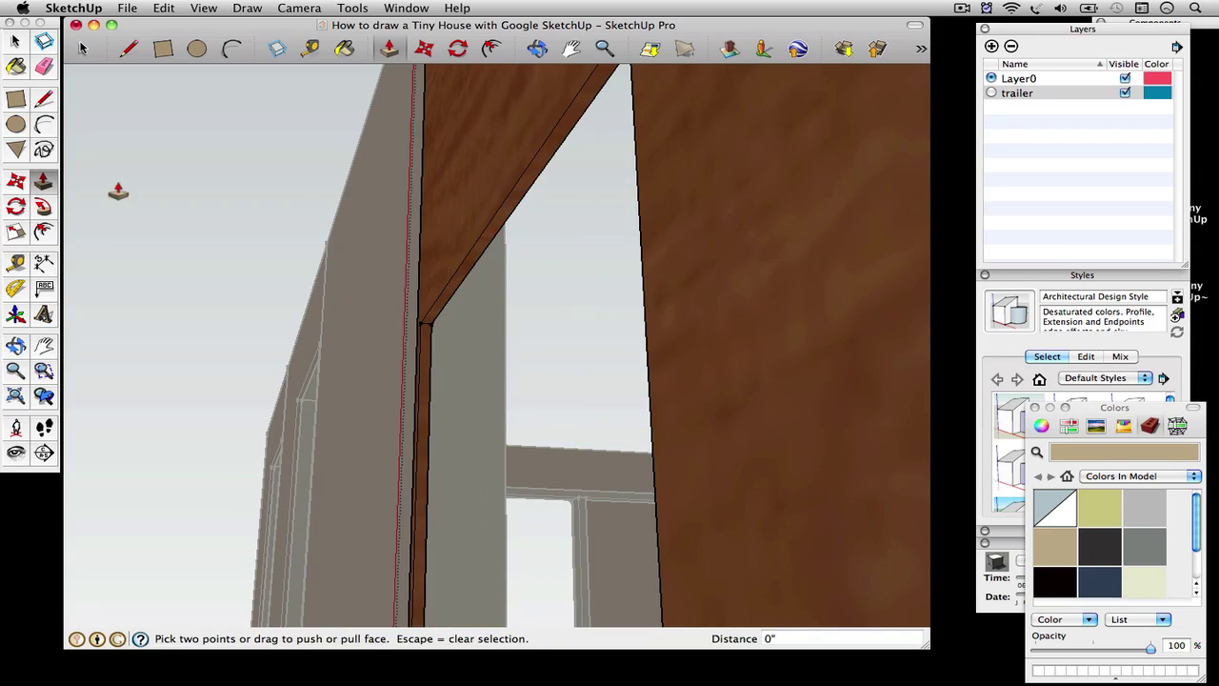
key("space")
left_click(42, 185)
left_click(485, 246)
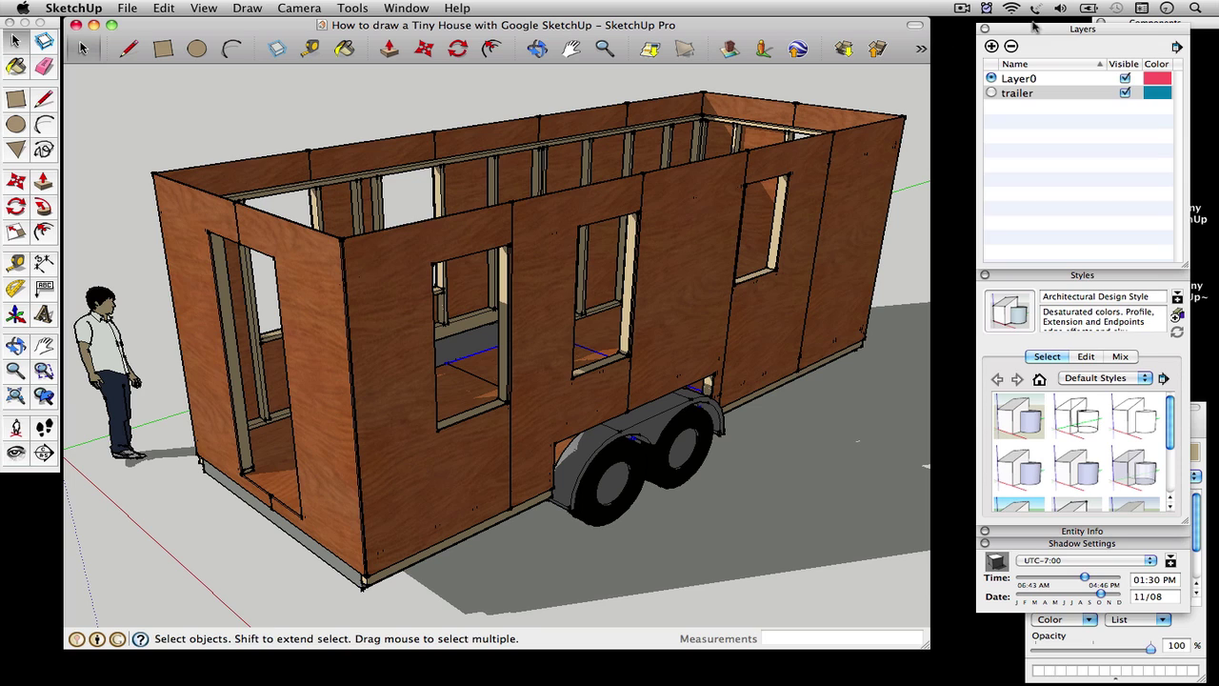
Add four layers for the wall framing, named wall R, wall L, wall F and wall B
left_click(991, 46)
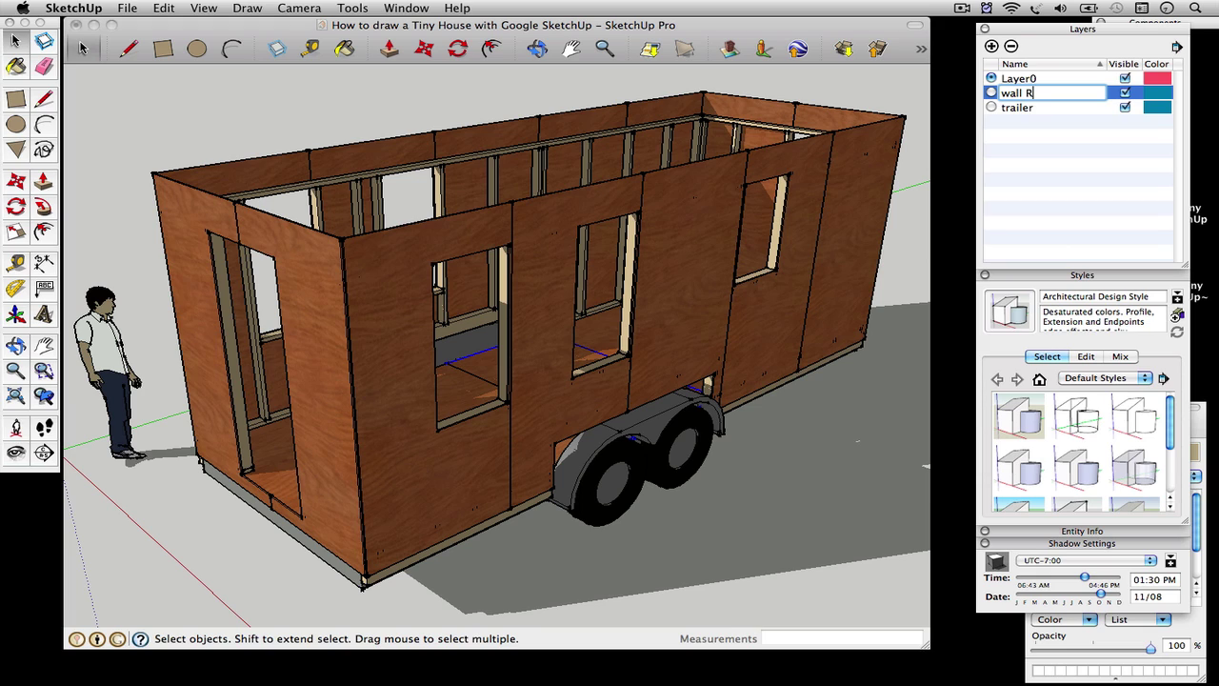
left_click(1015, 130)
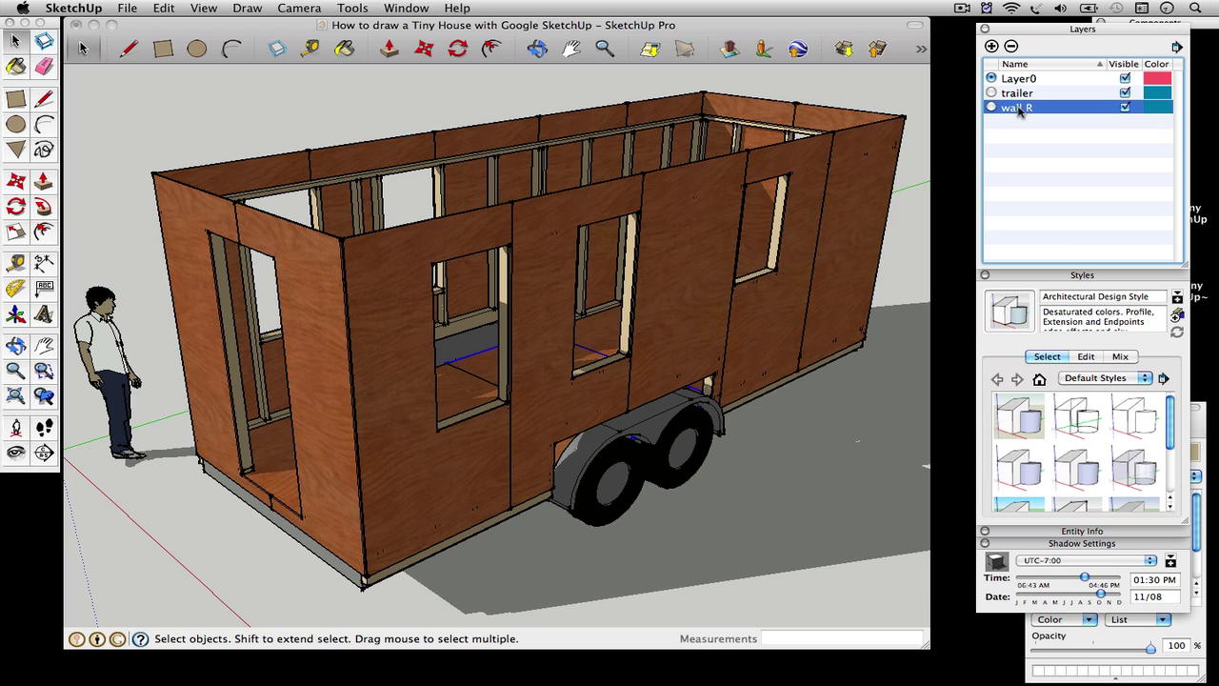
left_click(992, 45)
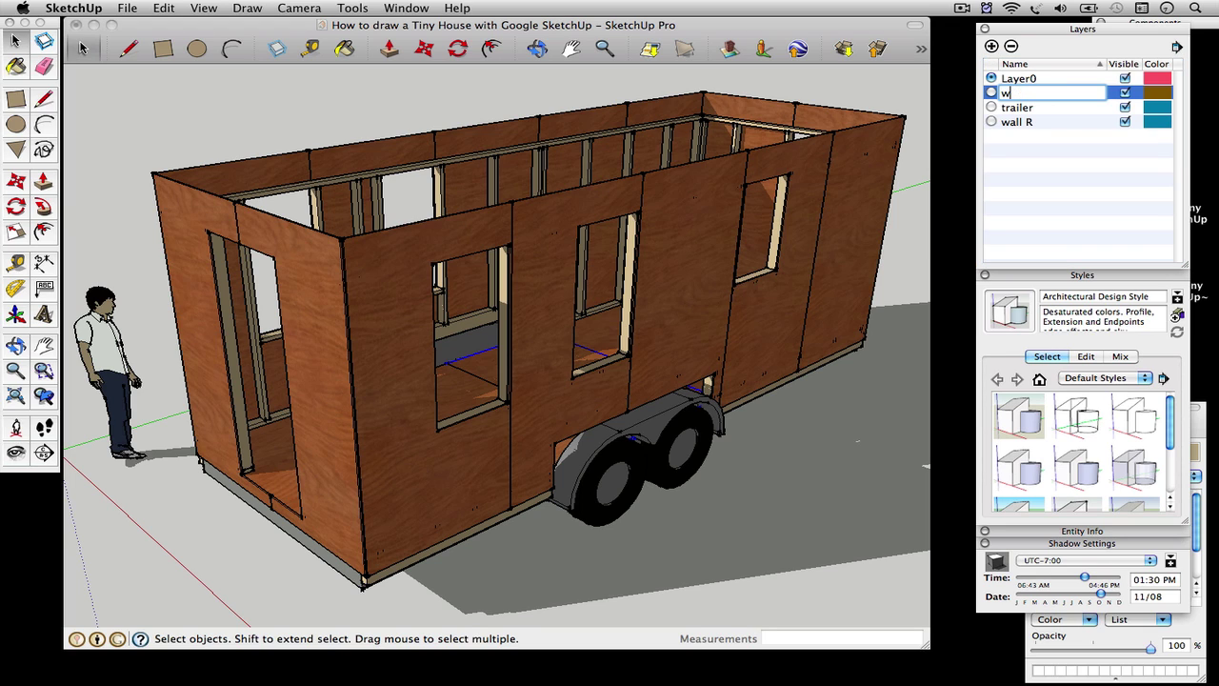
key("Return")
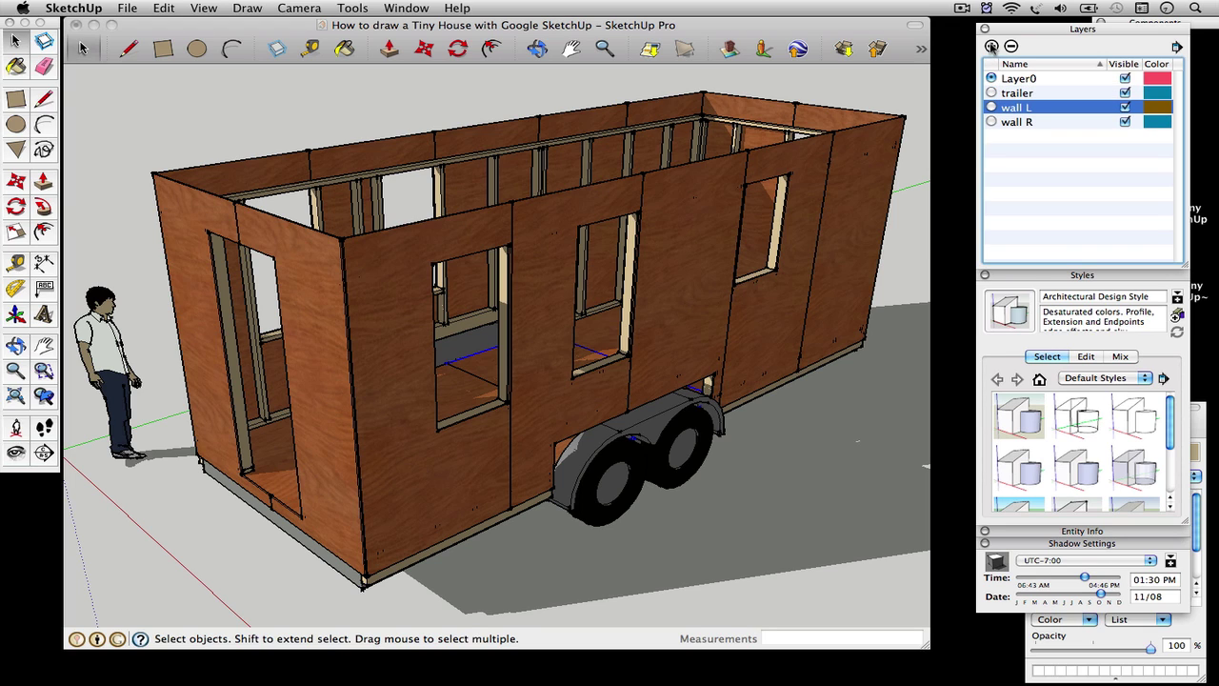
left_click(991, 46)
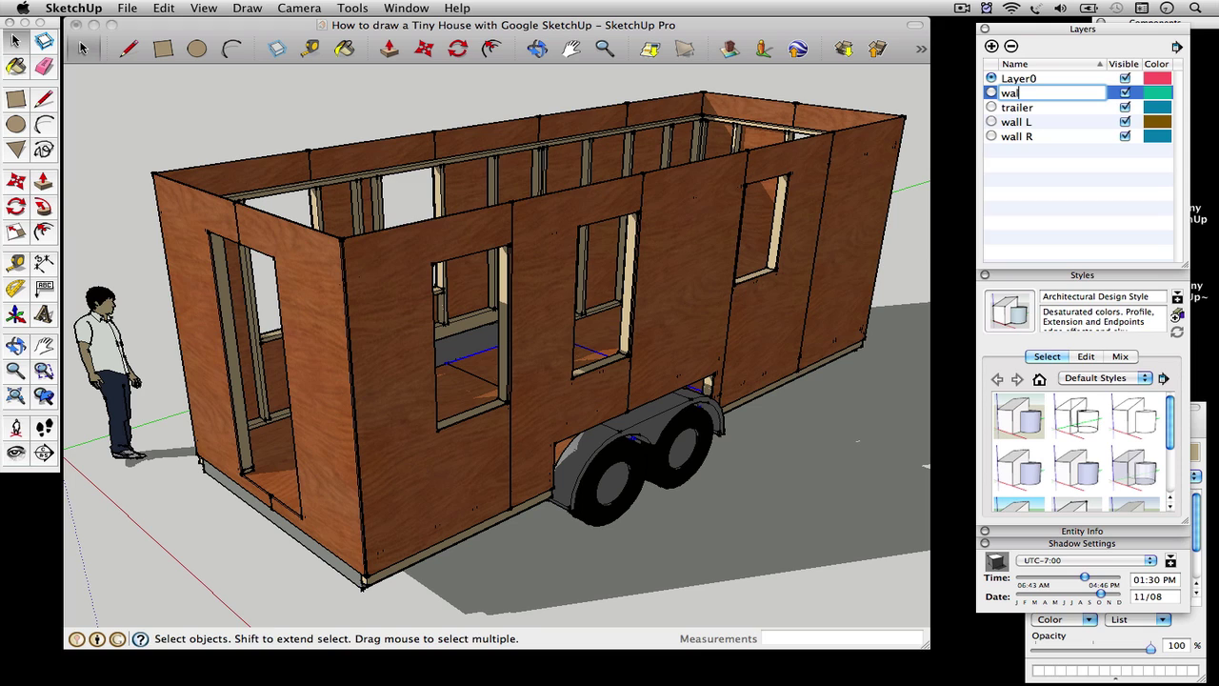
type("wall F")
key("Return")
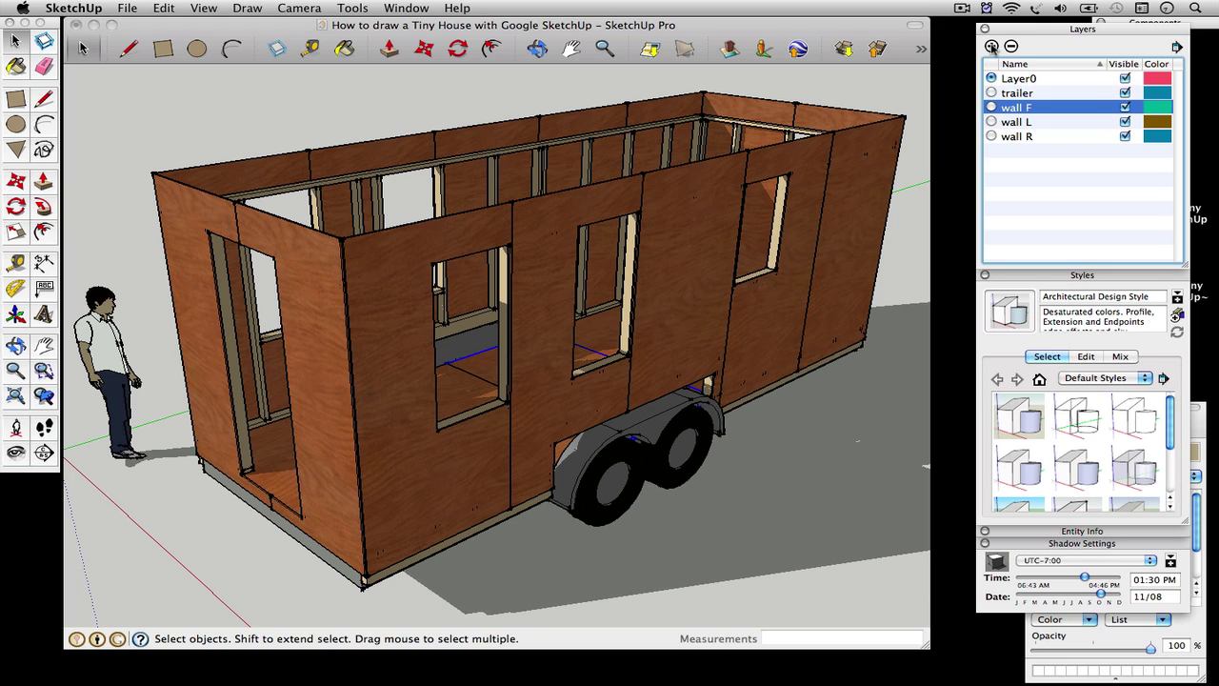
left_click(992, 46)
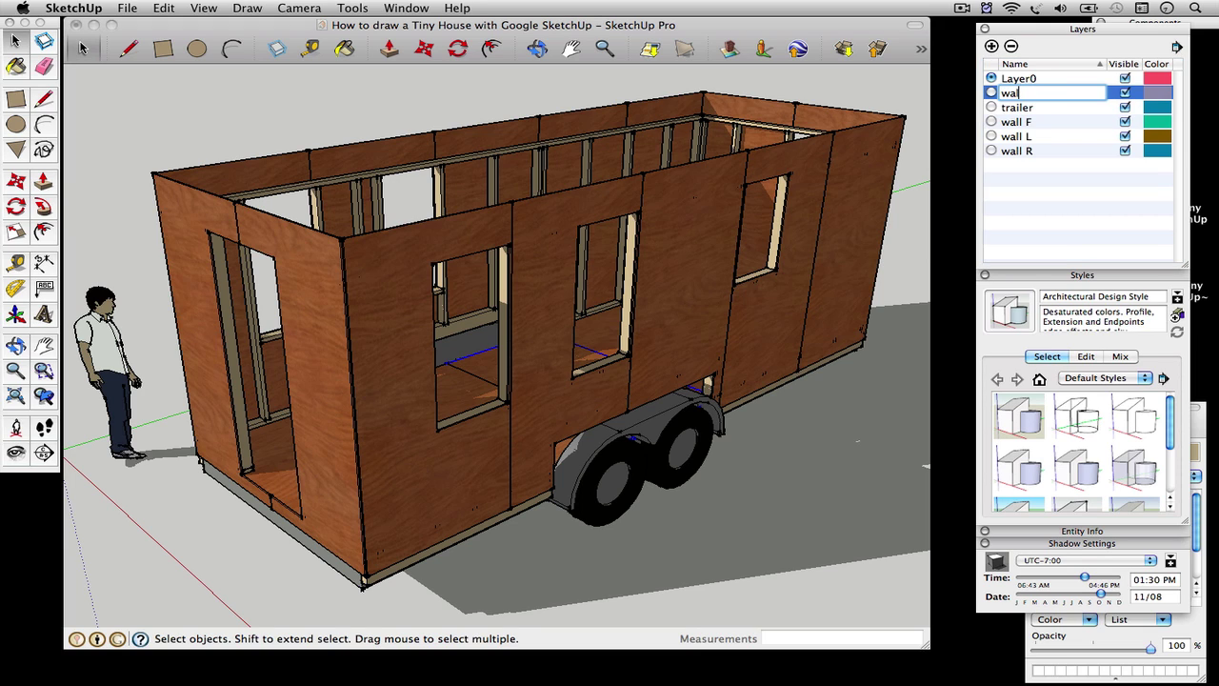
key("Return")
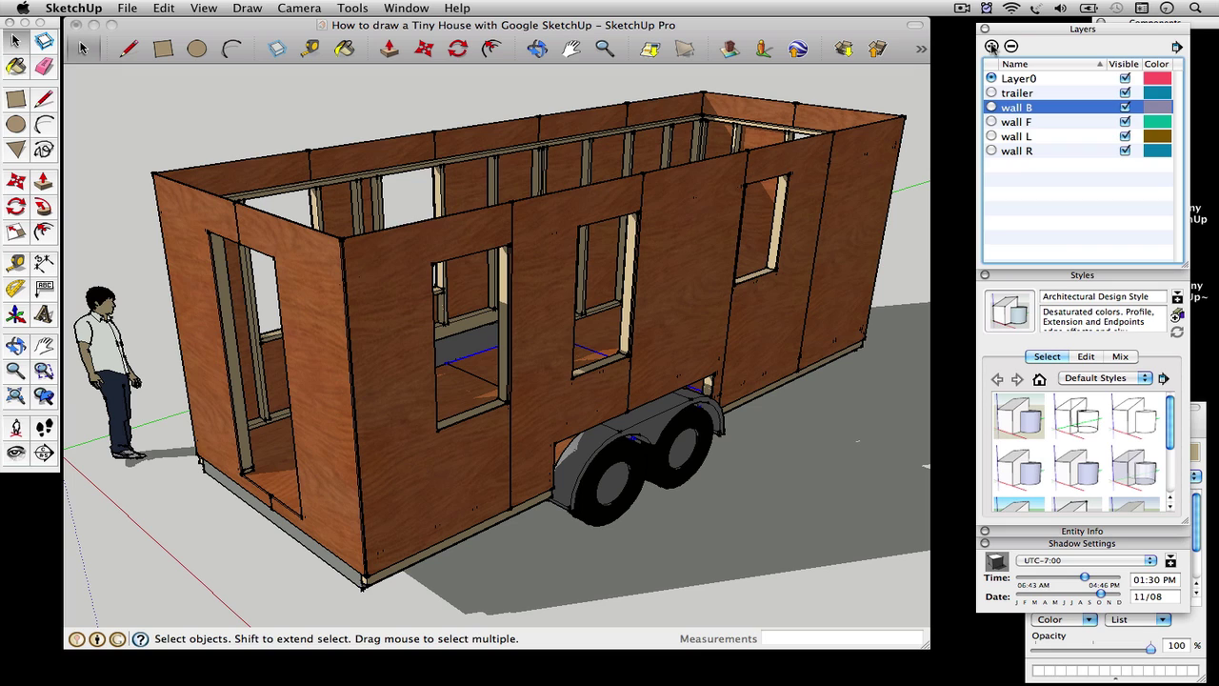
Add four layers for the wall sheathing, named wall B s, wall F s, wall L s and wall R s
left_click(992, 46)
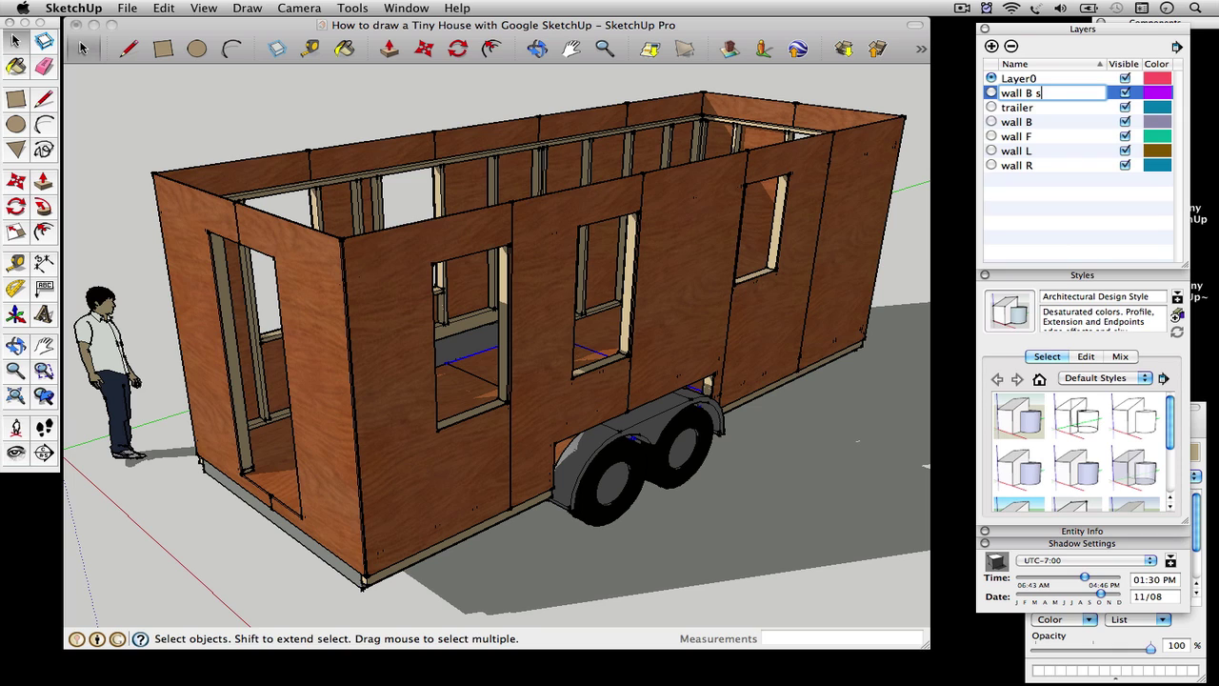
key("Return")
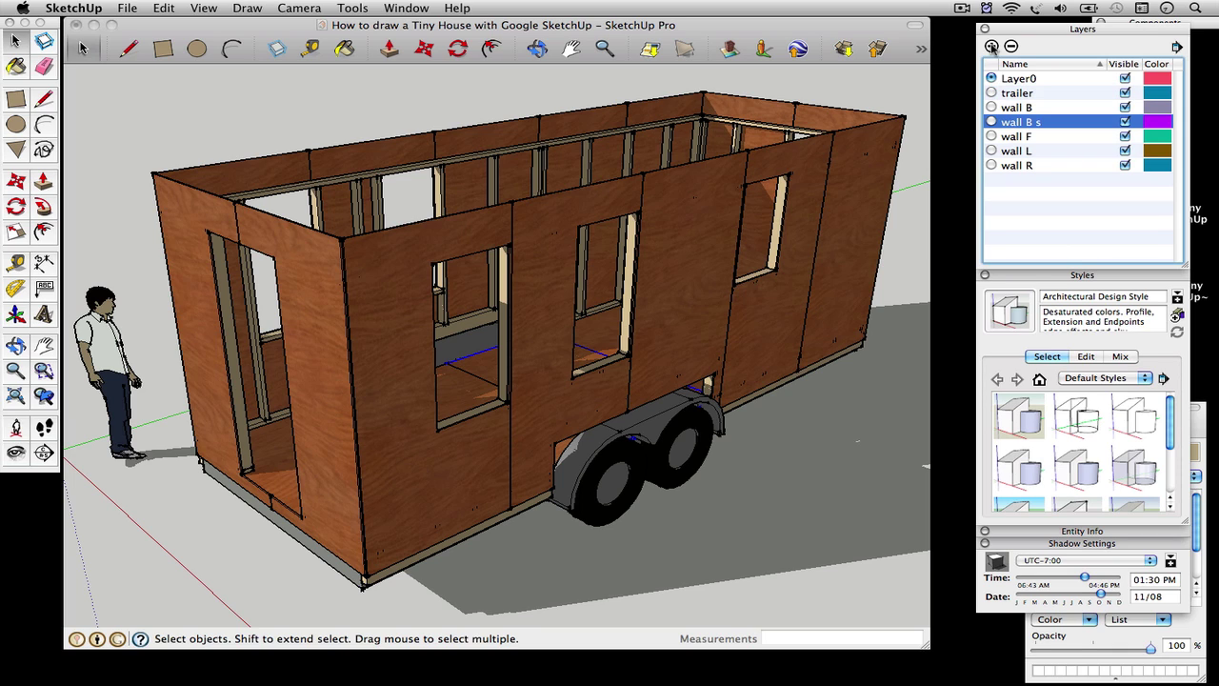
left_click(992, 45)
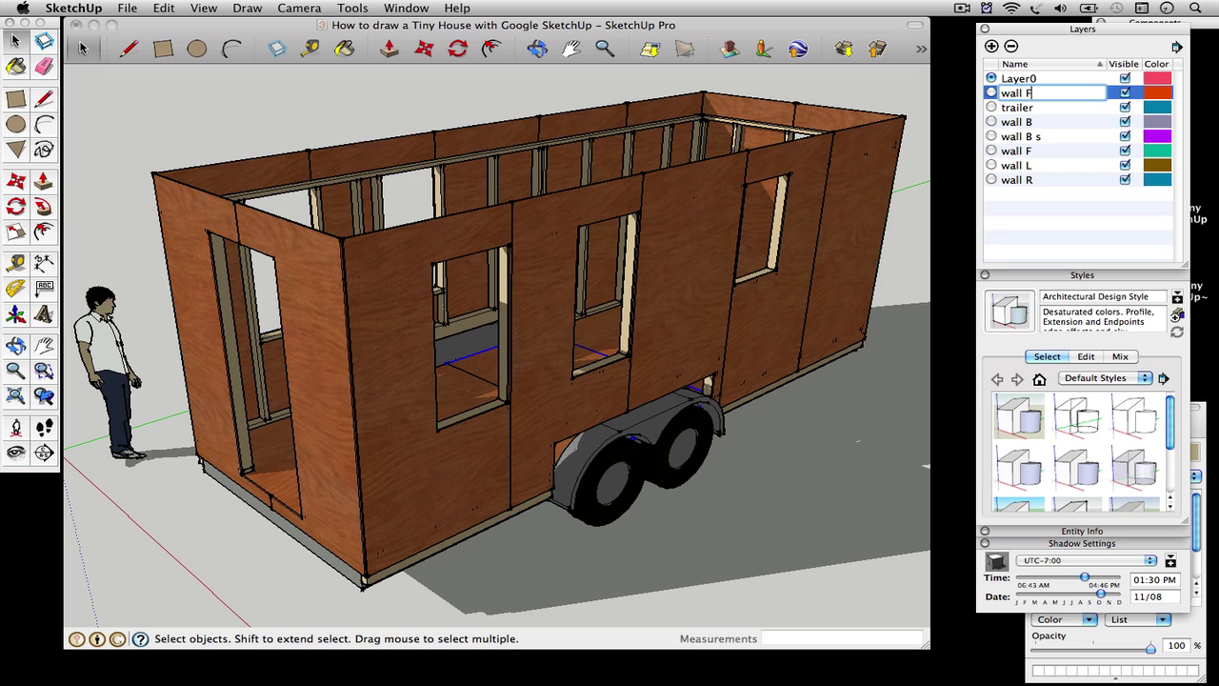
key("Return")
left_click(991, 45)
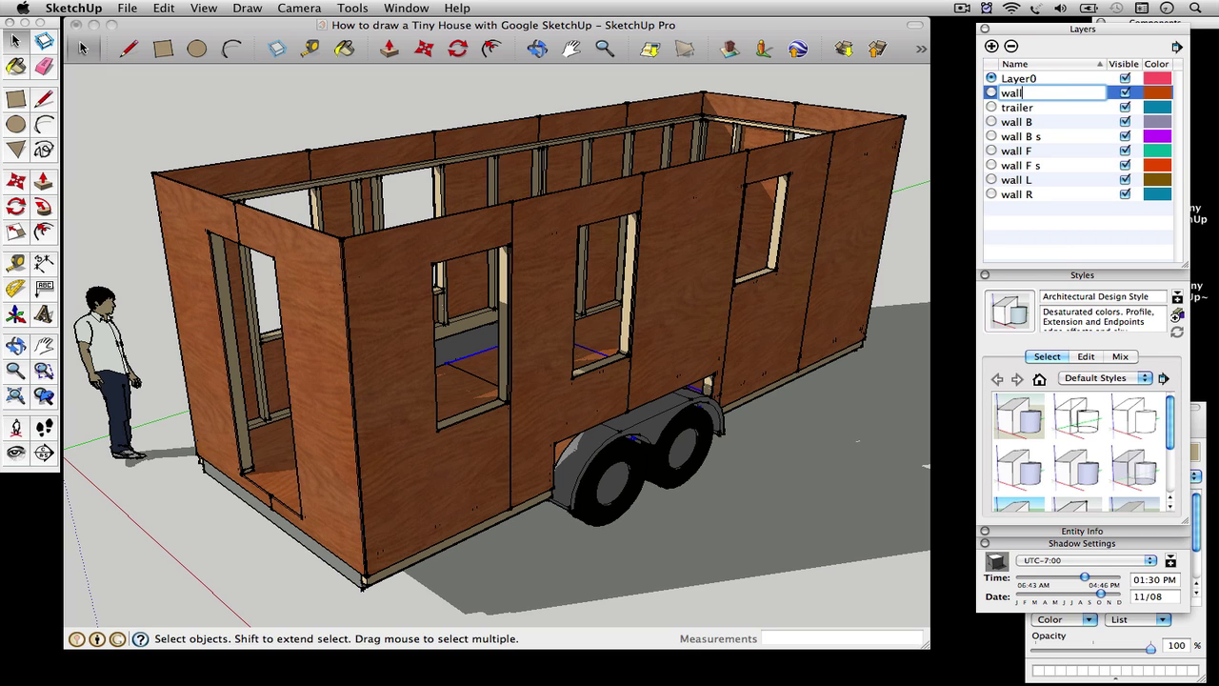
type("wall L s")
key("Return")
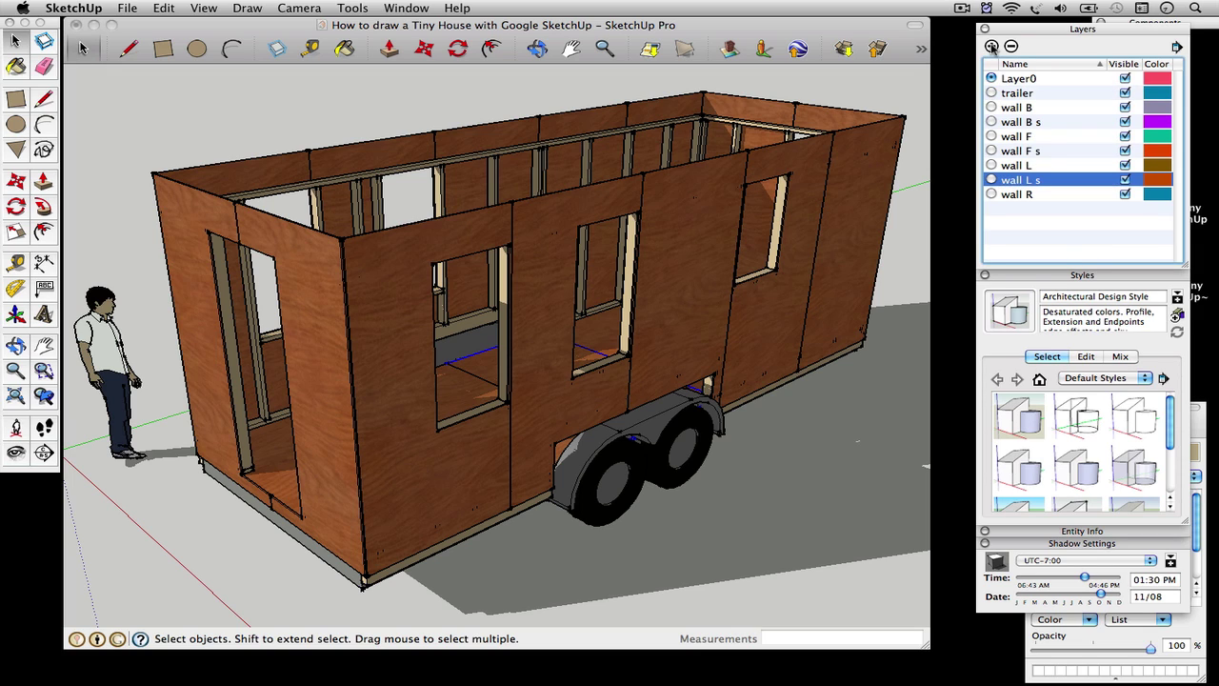
left_click(992, 46)
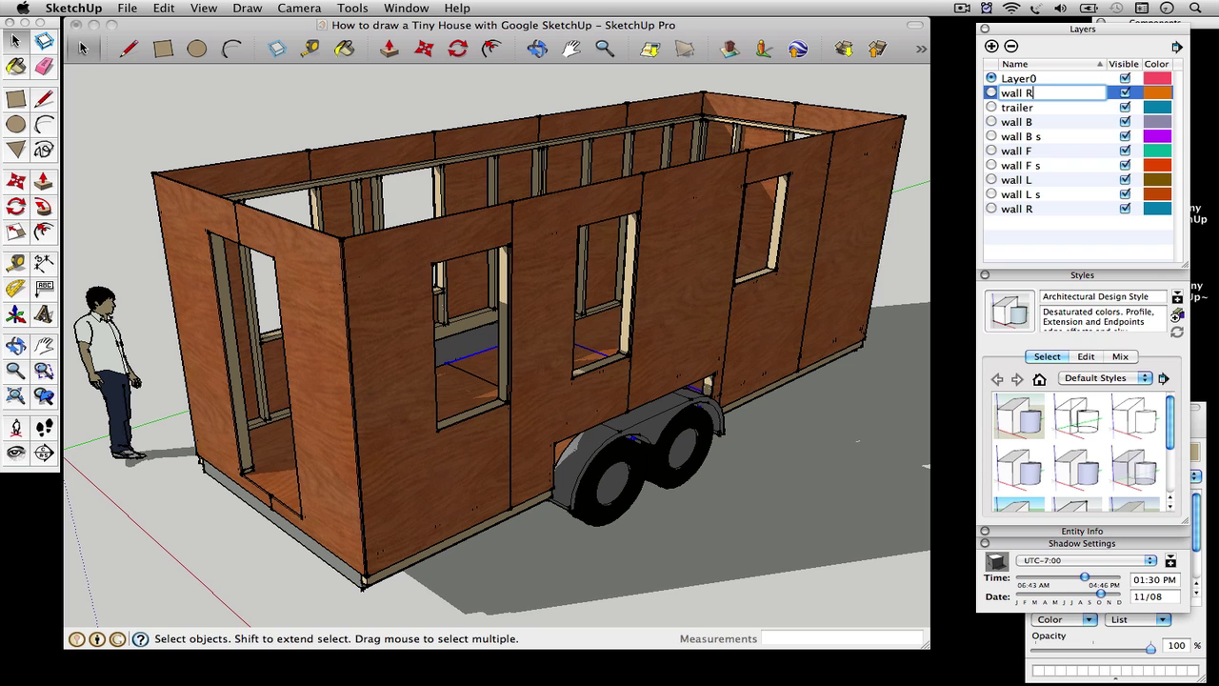
type("wall R s")
key("Return")
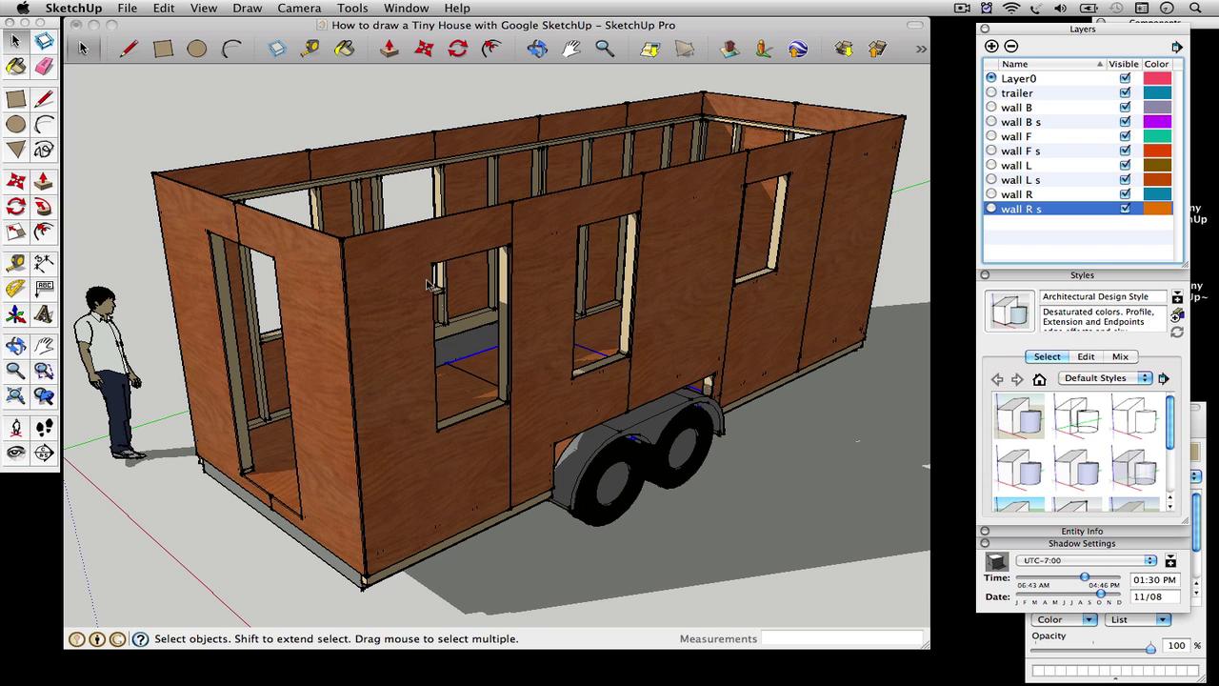
Switch to the standard Front view and assign both sheathing panels of the door wall to layer wall F s
left_click(470, 230)
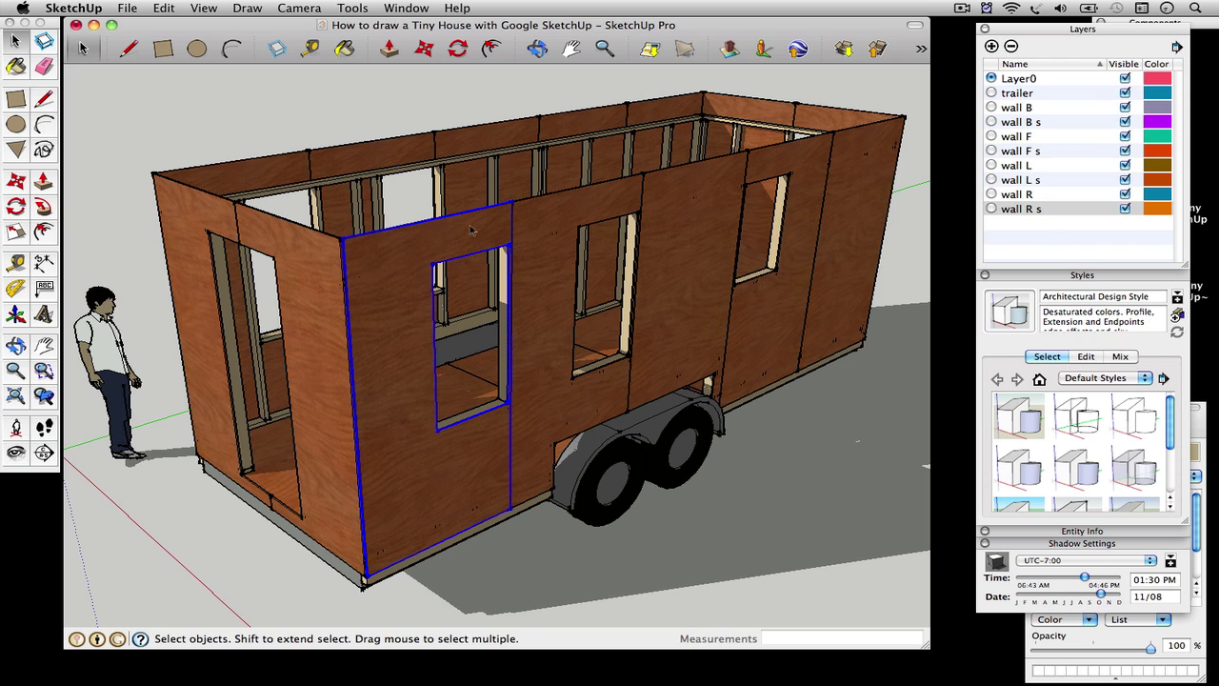
left_click(279, 8)
mouse_move(296, 59)
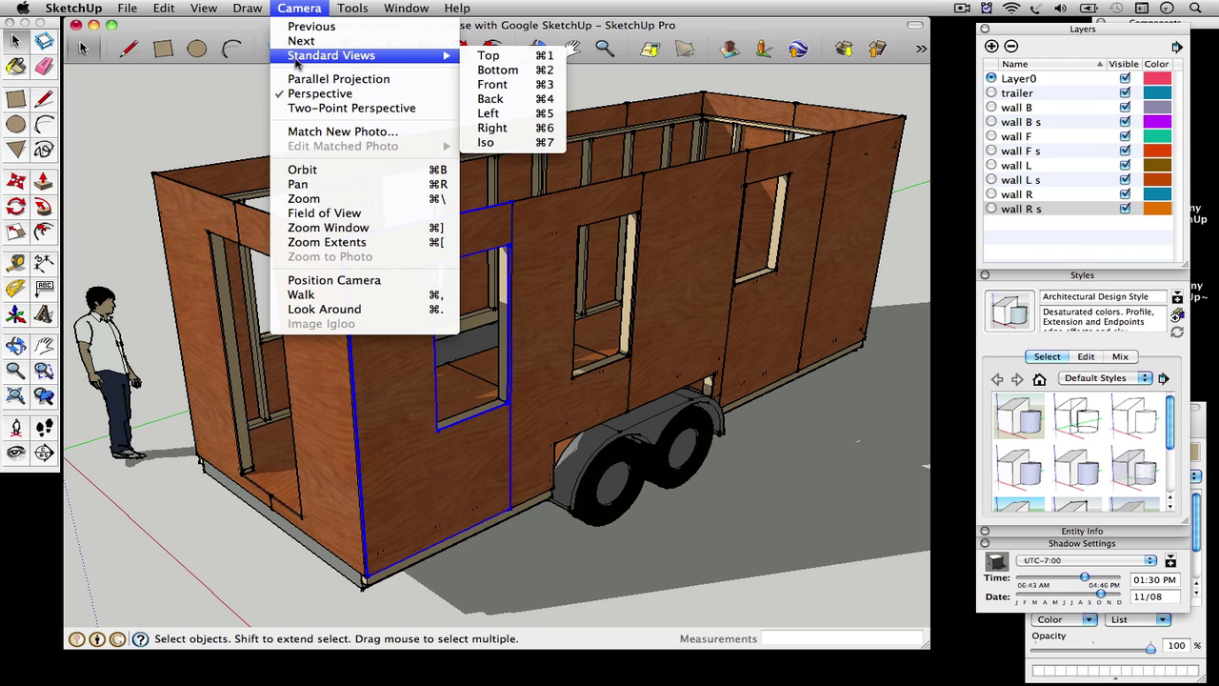
left_click(492, 85)
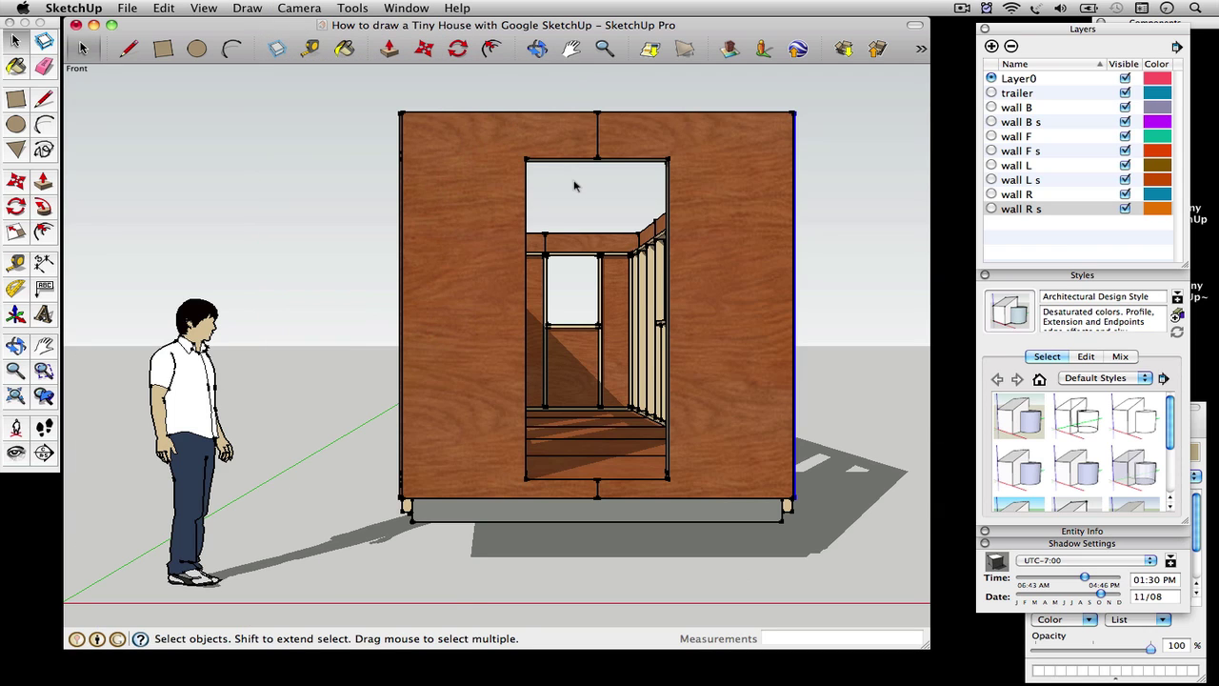
left_click(512, 155)
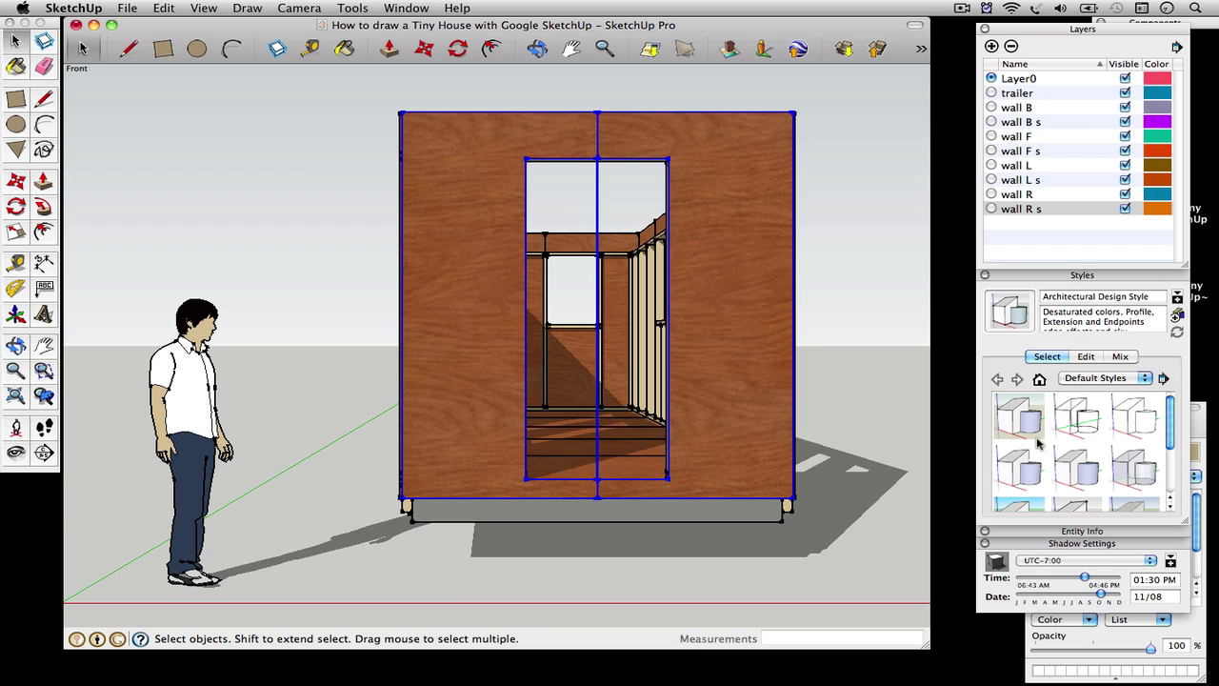
left_click(1126, 275)
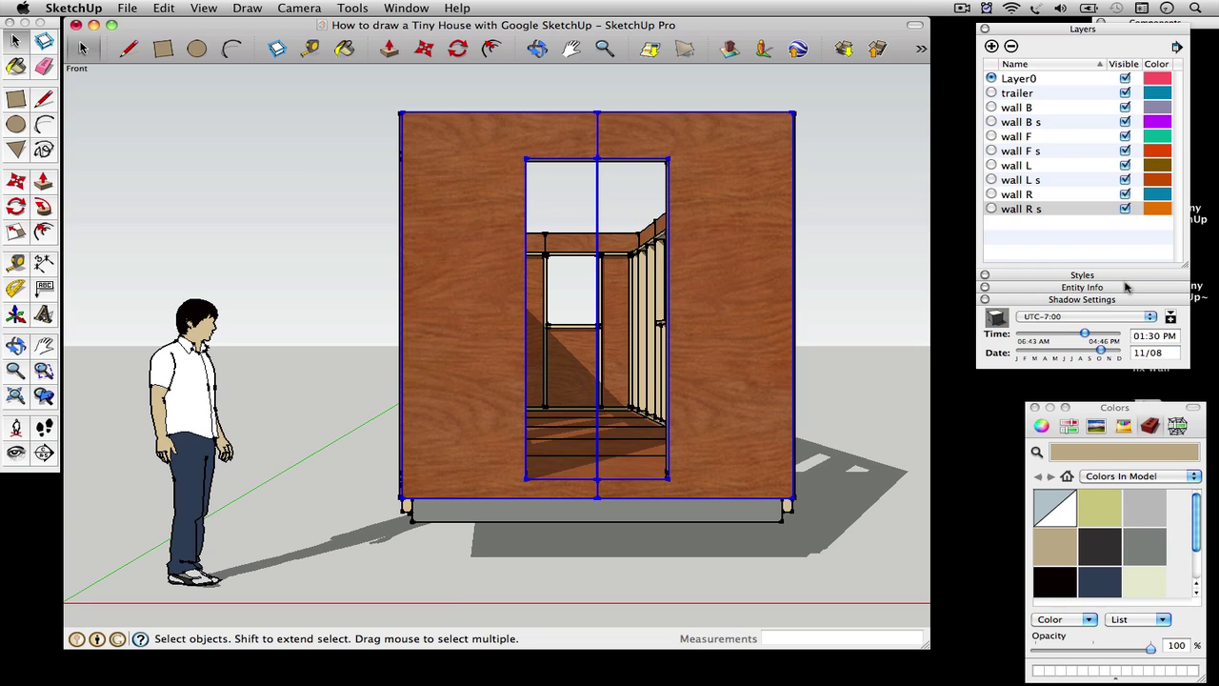
left_click(1122, 288)
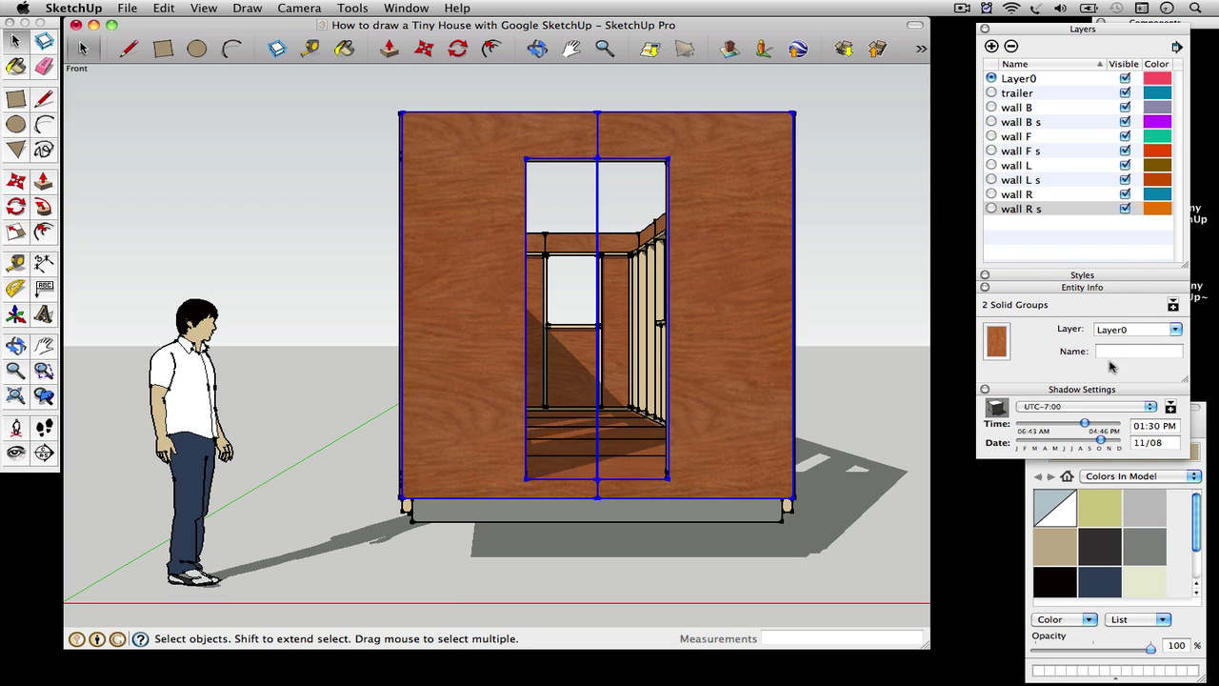
left_click(1176, 331)
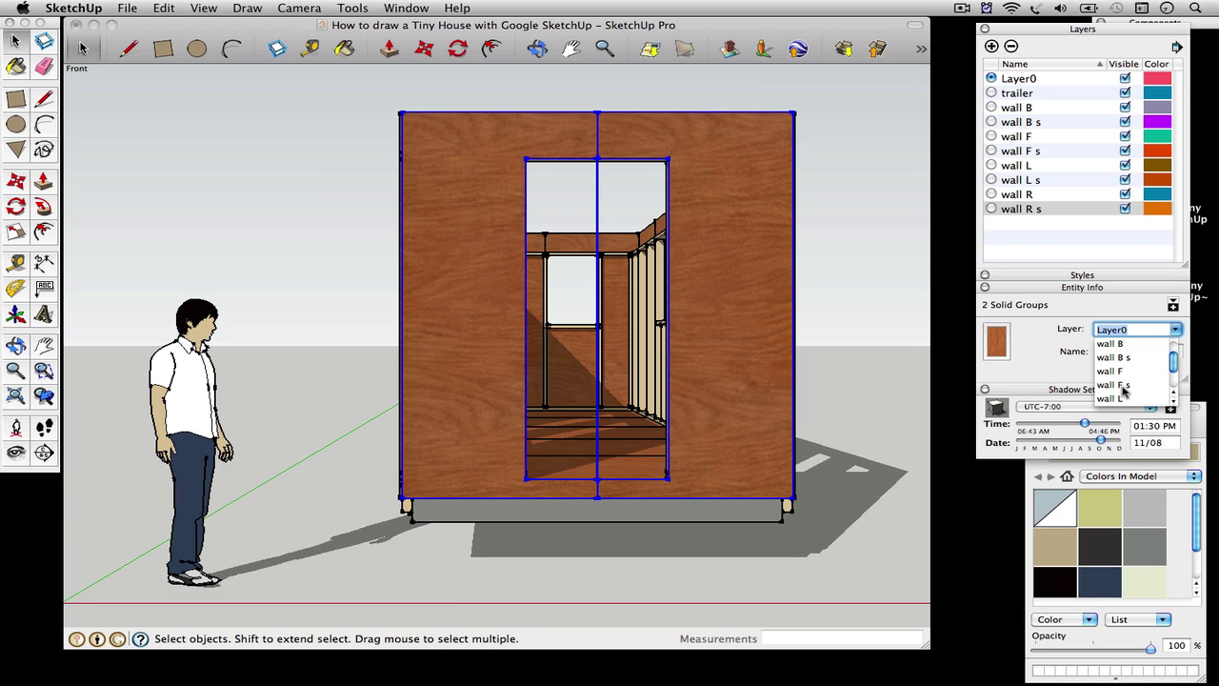
left_click(1120, 386)
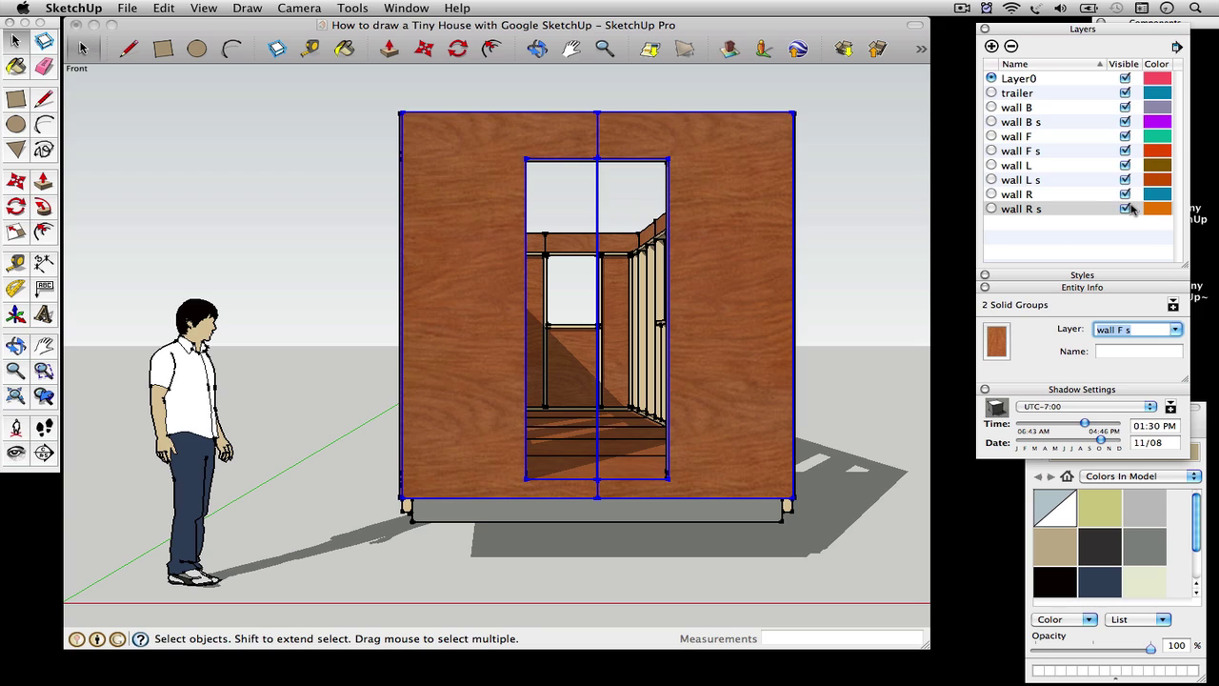
Hide all eight wall layers, leaving only Layer0 and trailer visible
left_click(1125, 209)
left_click(1125, 194)
left_click(1125, 180)
left_click(1125, 166)
left_click(1125, 151)
left_click(1125, 136)
left_click(1125, 122)
left_click(1125, 107)
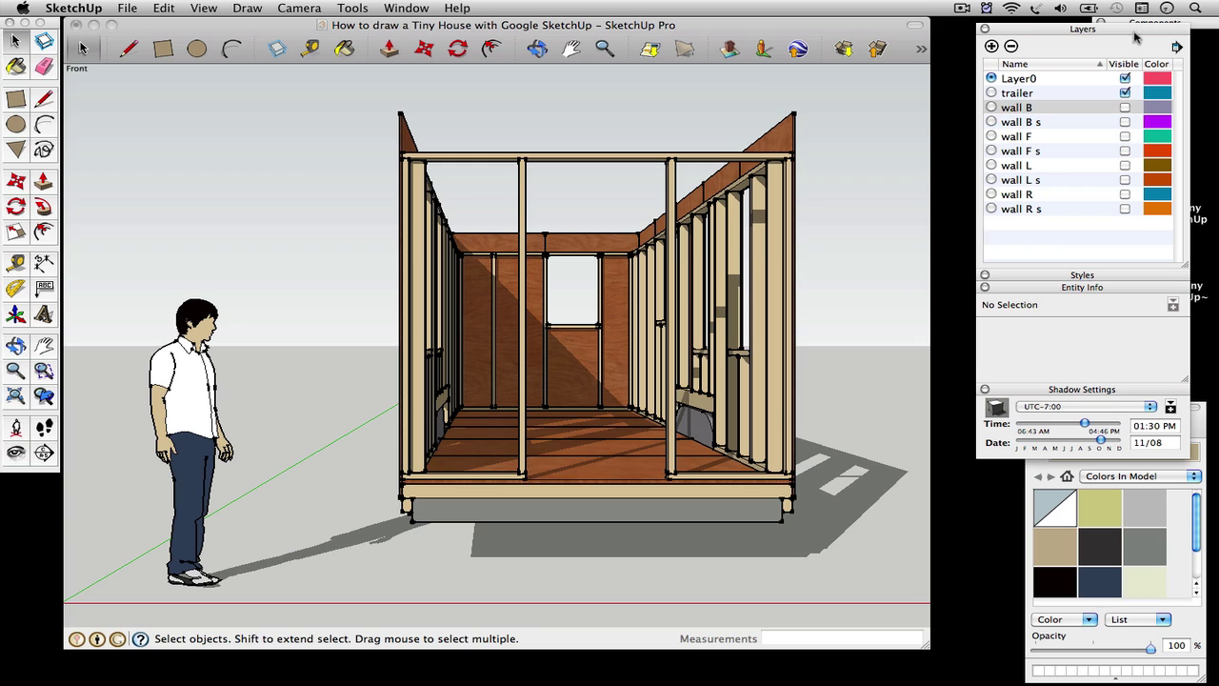
Assign the door wall's framing group to layer wall F
left_click(673, 203)
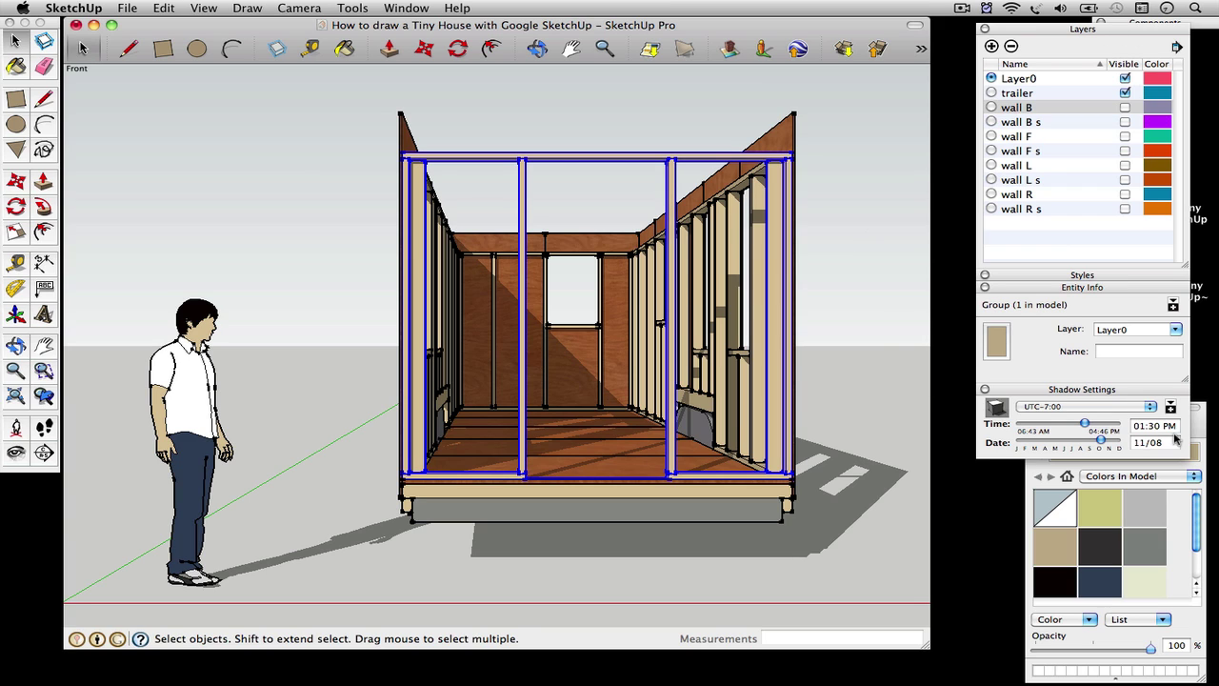
left_click(1175, 329)
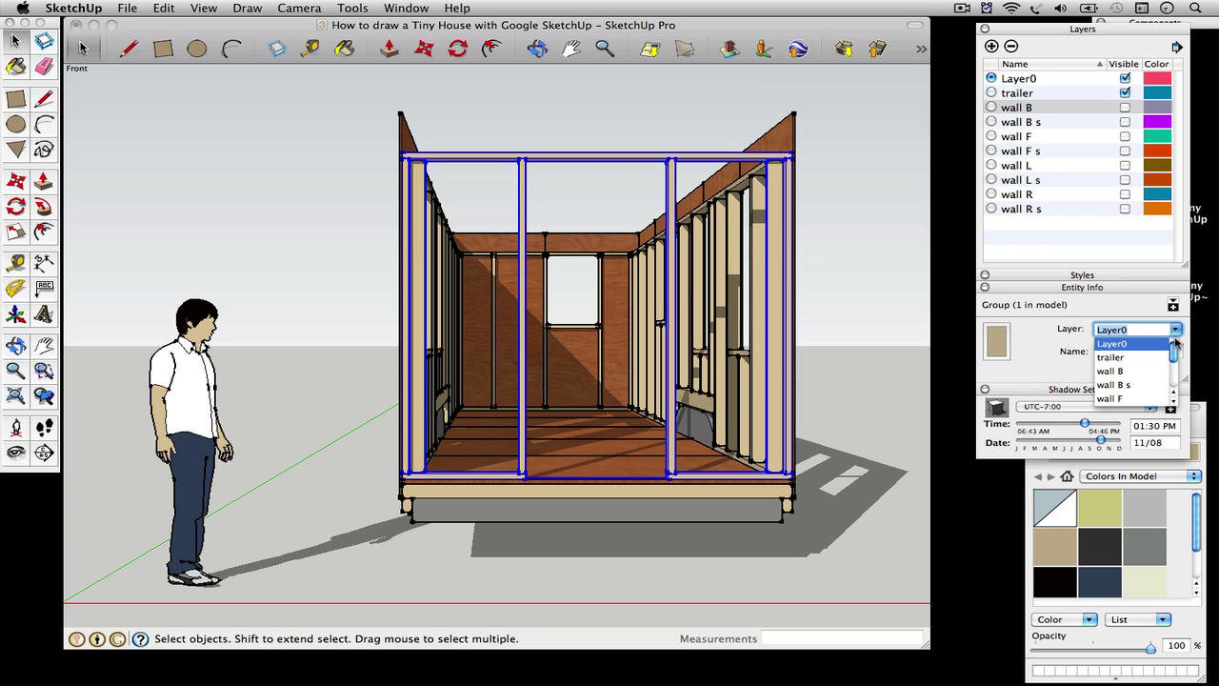
left_click(1120, 399)
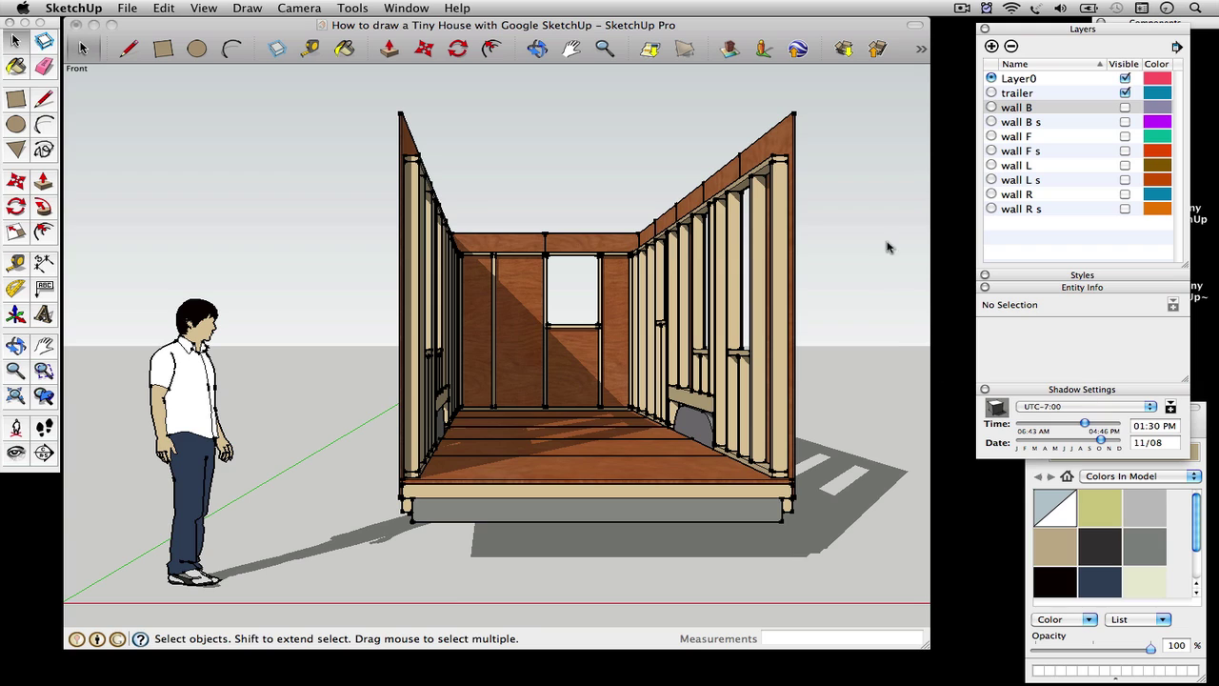
Assign the right side wall's framing group to the right wall's framing layer
left_click(776, 224)
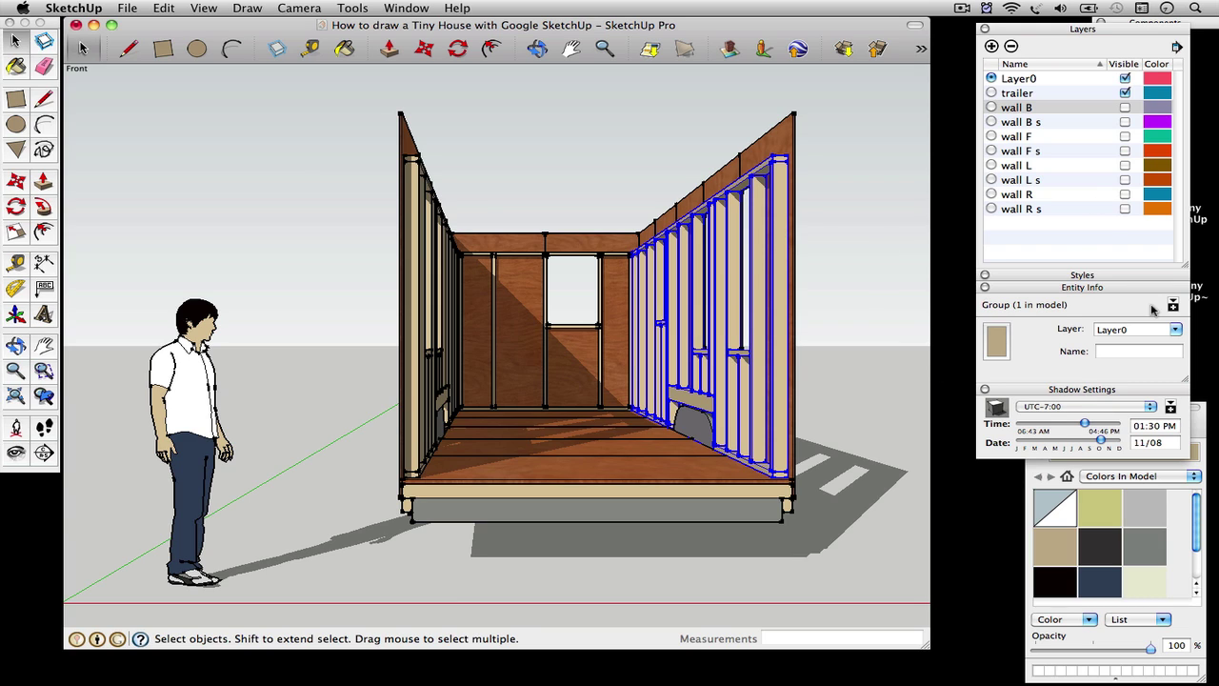
left_click(1176, 330)
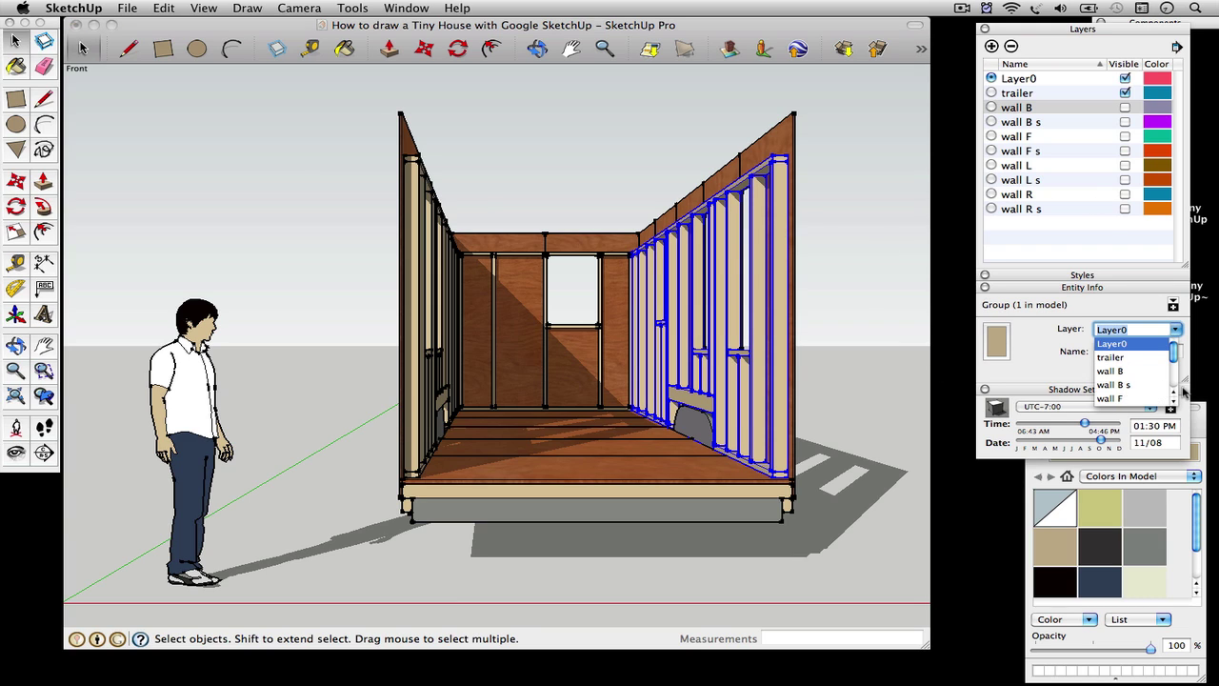
scroll(1179, 381, "down", 3)
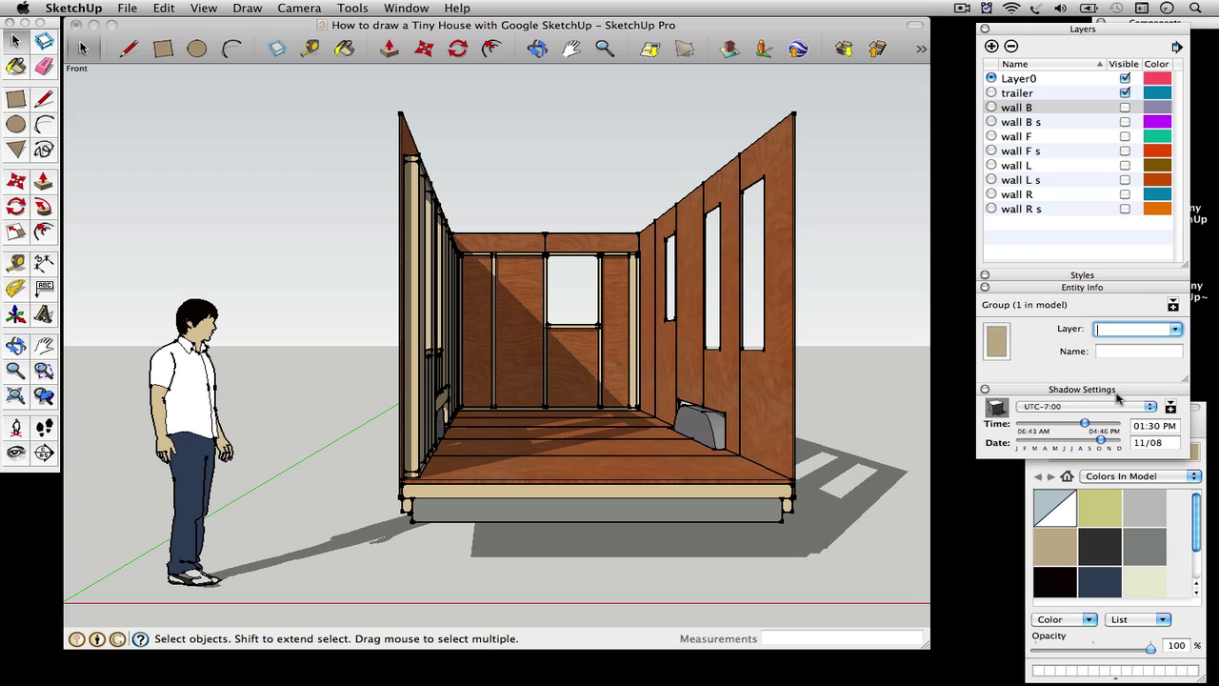
left_click(1120, 396)
Assign the left side wall's framing group to the left wall's framing layer
left_click(421, 311)
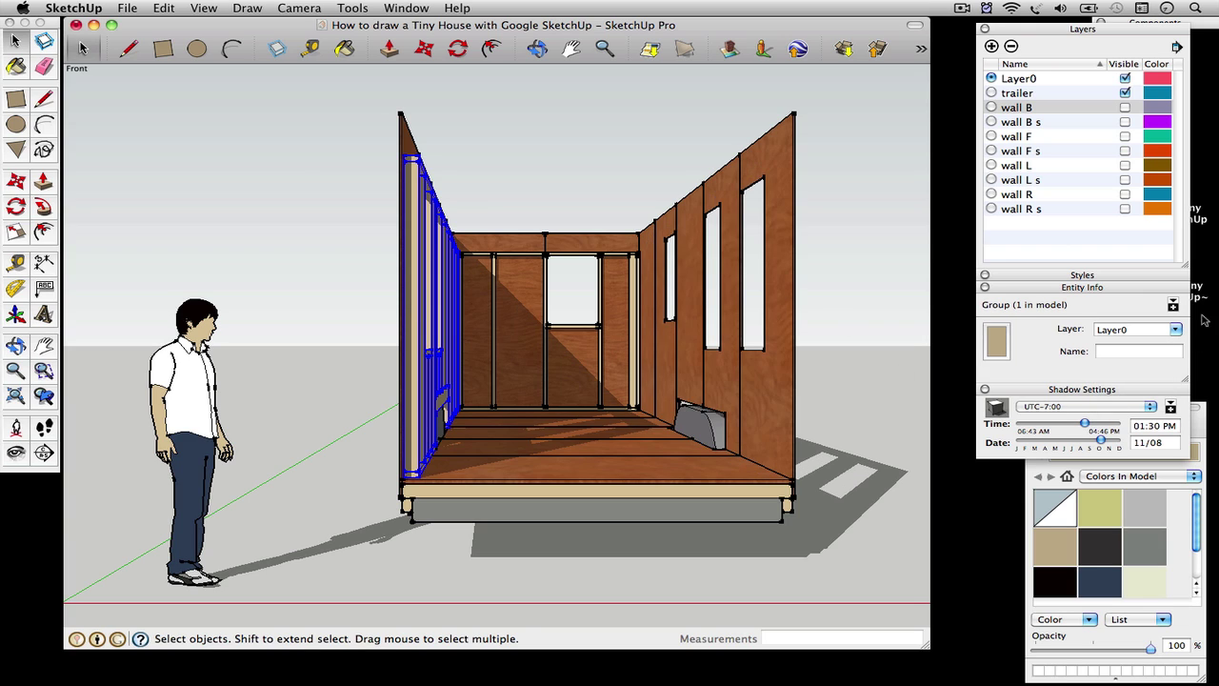
left_click(1179, 330)
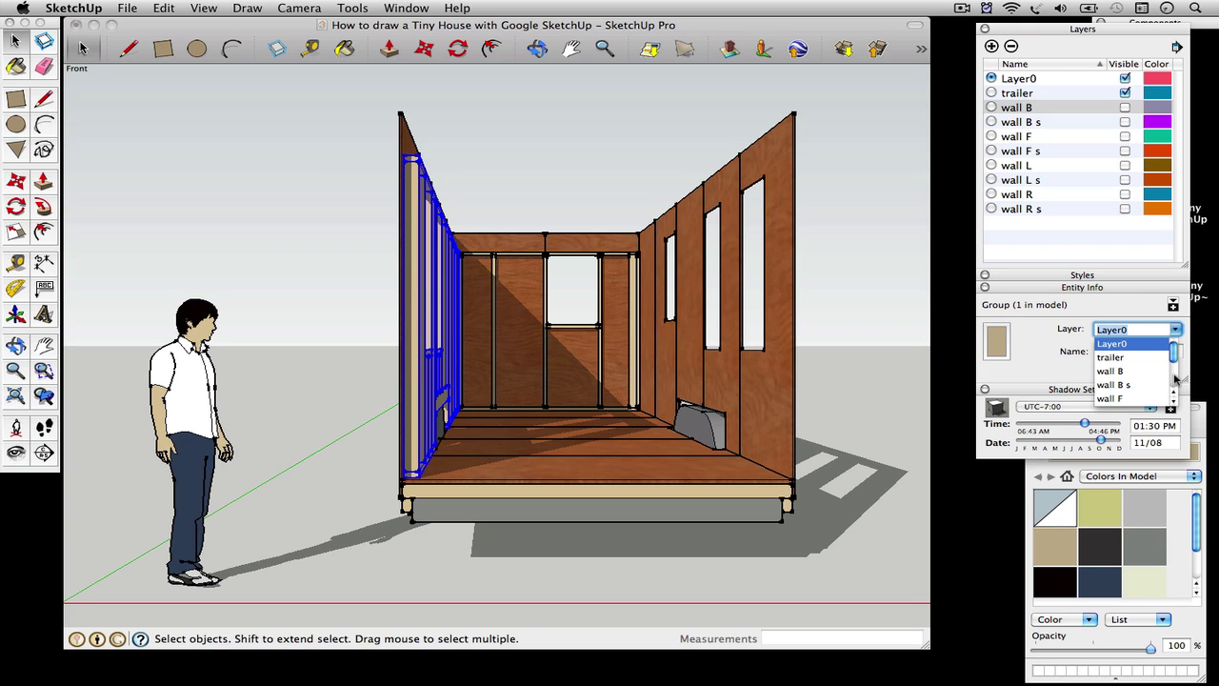
scroll(1174, 378, "down", 3)
left_click(1112, 378)
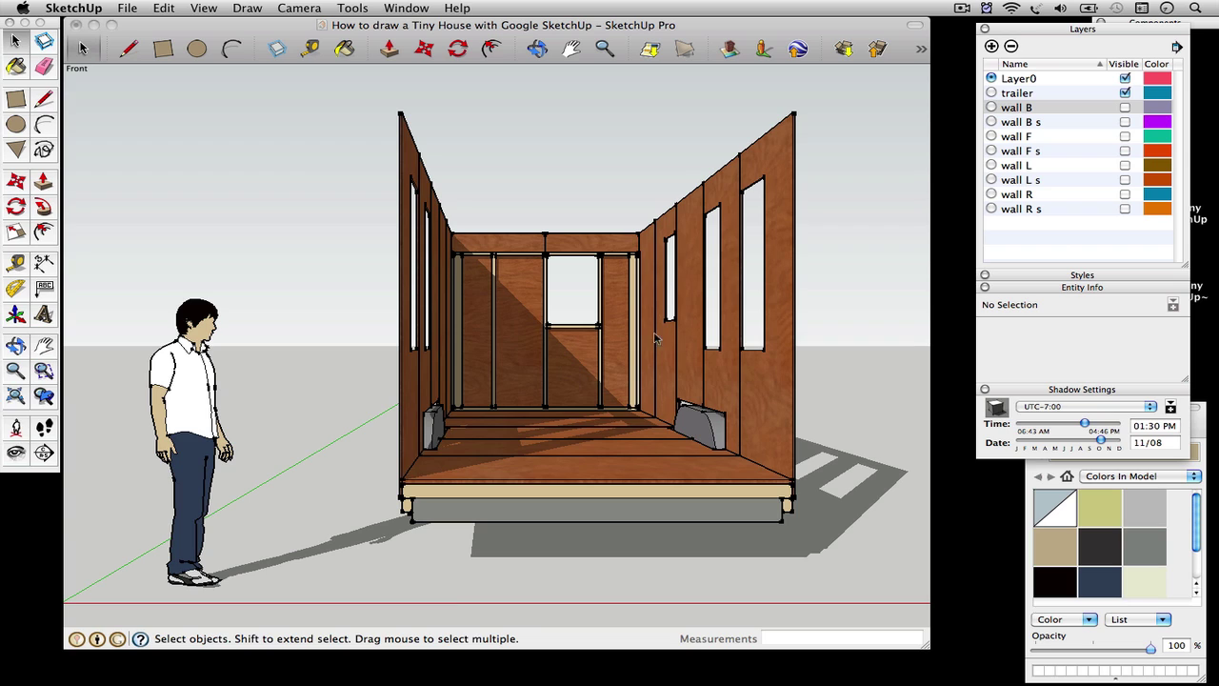
Assign the back wall's framing group to layer wall B
left_click(591, 329)
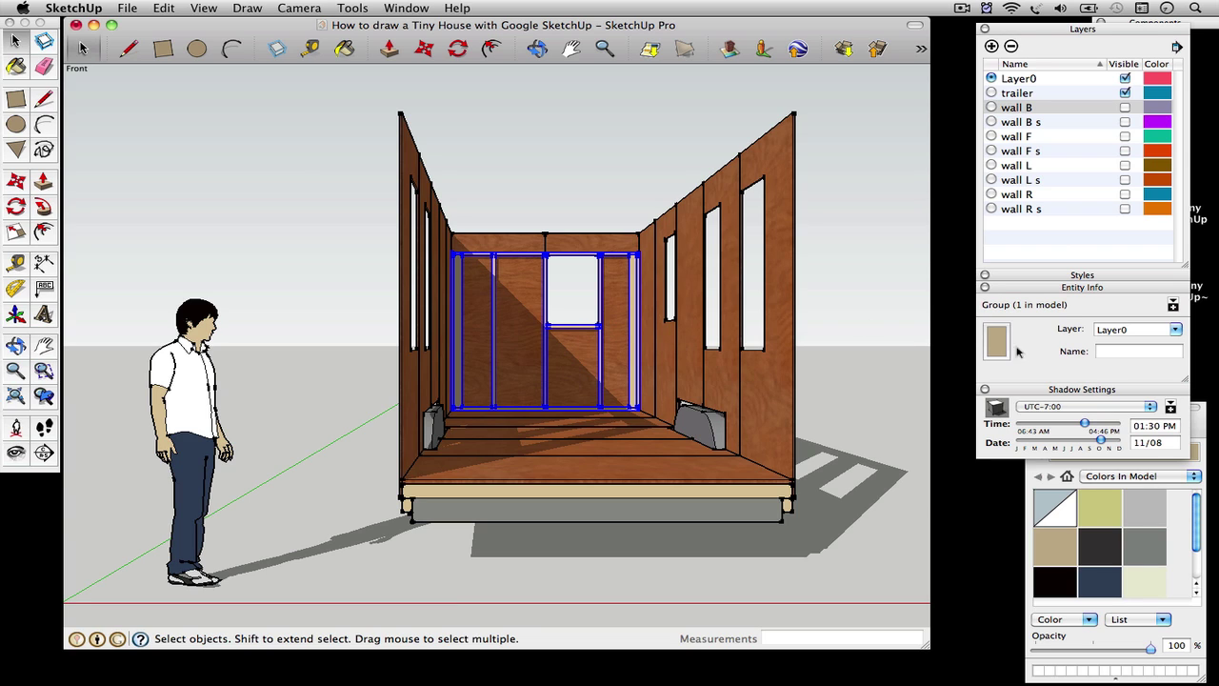
left_click(1177, 330)
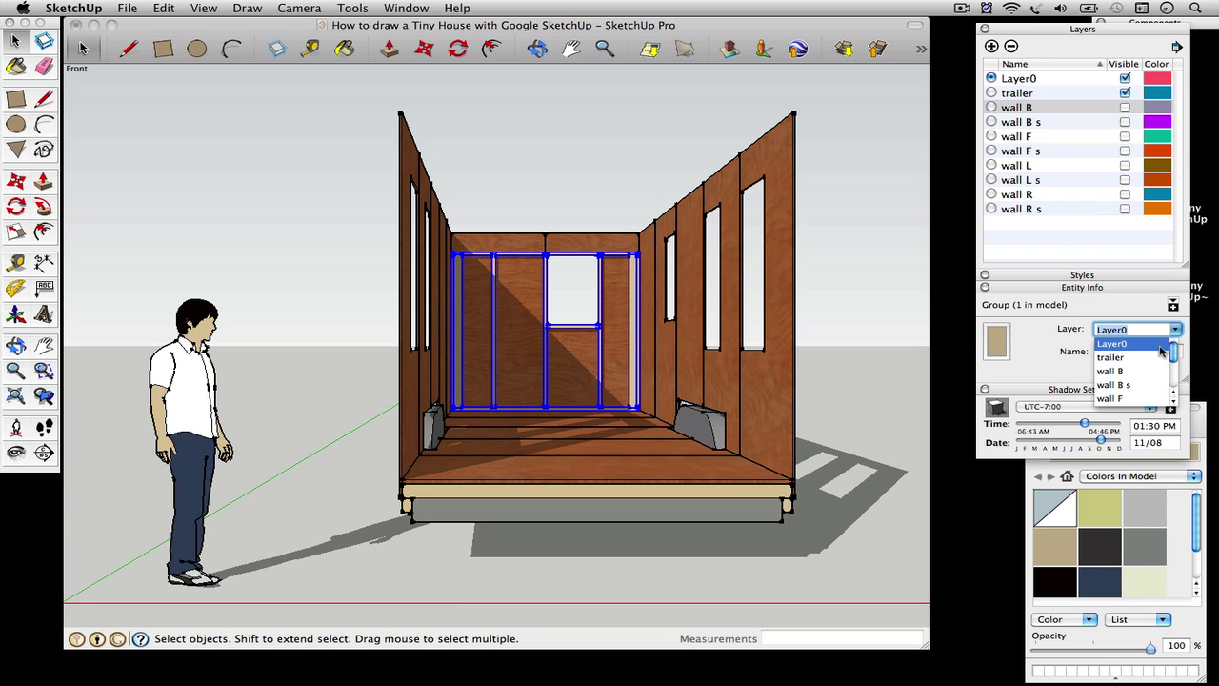
left_click(1133, 375)
Assign the two back wall sheathing panels to layer wall B s
left_click(615, 337)
left_click(524, 353, "shift")
left_click(1177, 329)
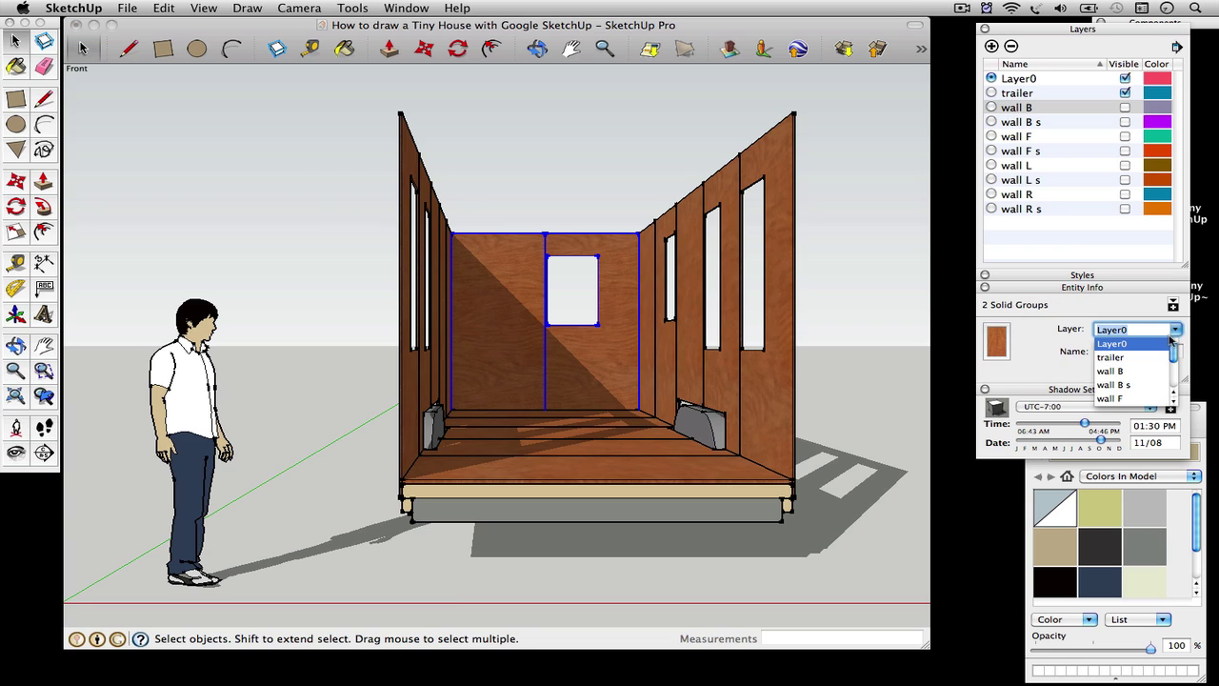
left_click(1114, 391)
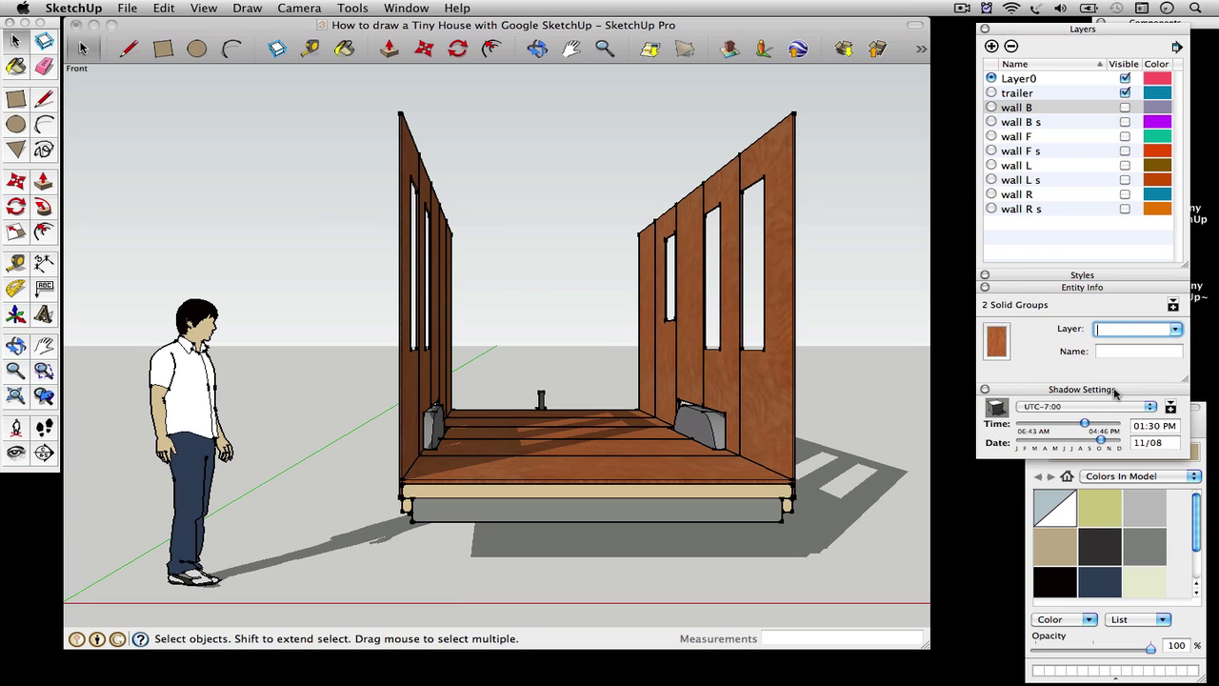
Assign all five sheathing panels of the right side wall to layer wall R s
left_click(646, 329)
left_click(671, 348, "shift")
left_click(690, 350, "shift")
left_click(726, 368, "shift")
left_click(785, 395, "shift")
left_click(1177, 327)
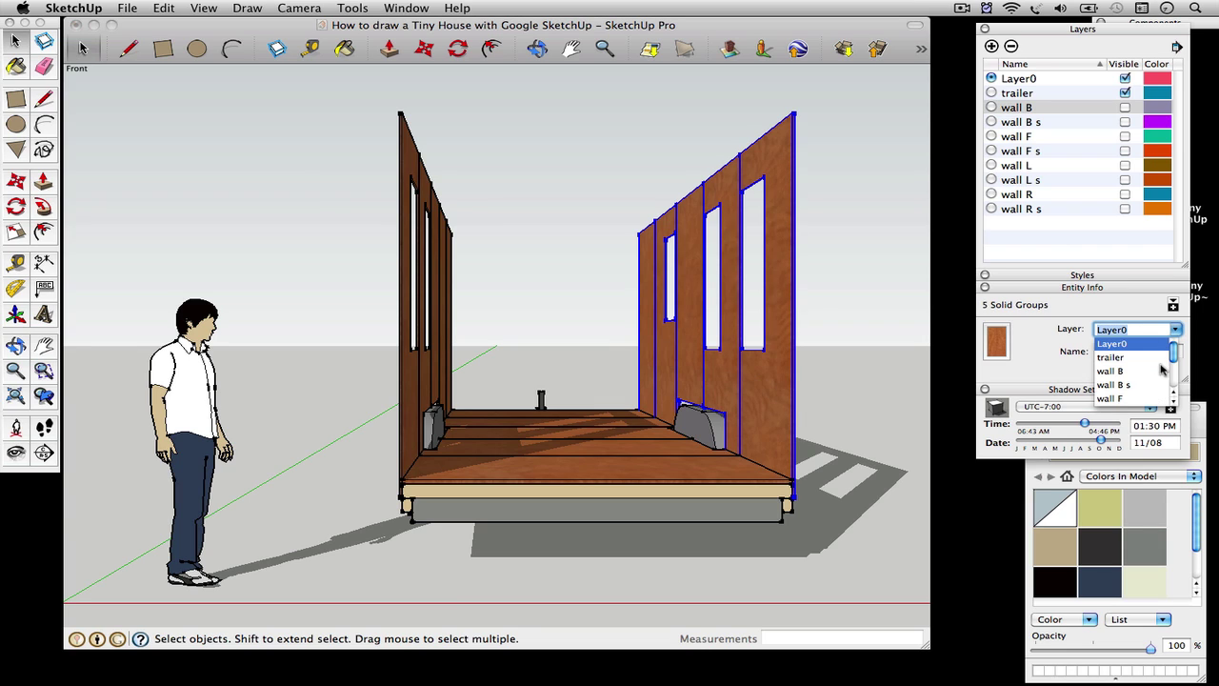
left_click(1177, 378)
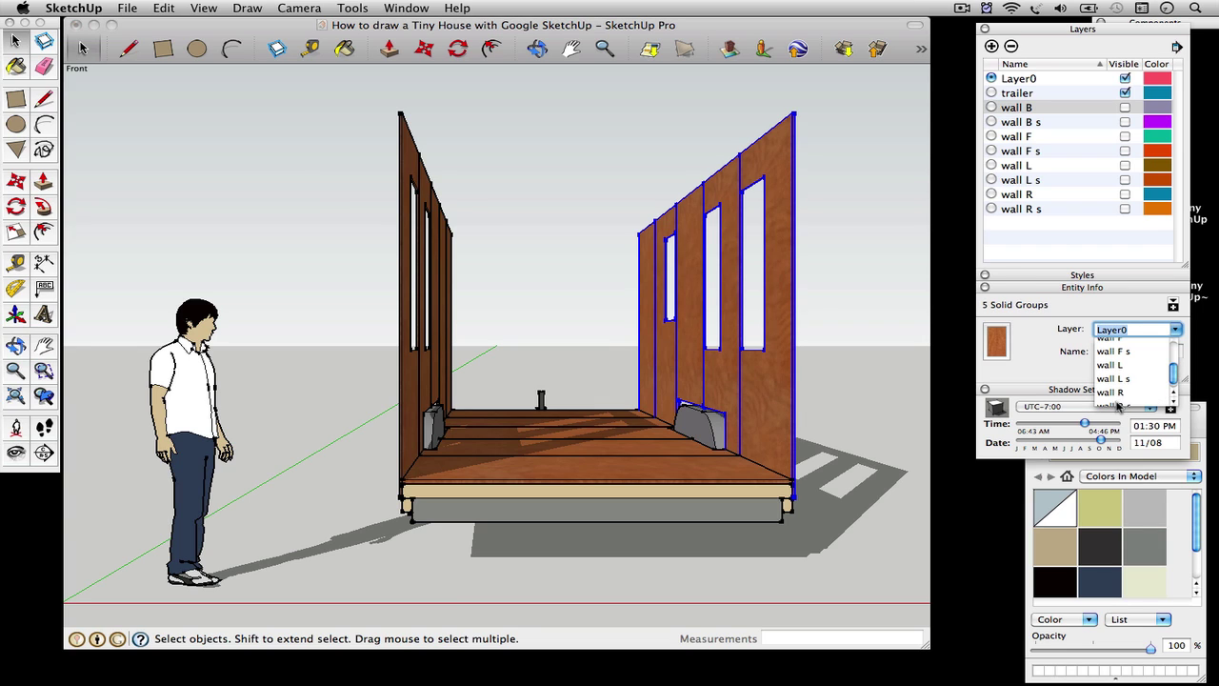
left_click(1120, 394)
Assign all five sheathing panels of the left side wall to layer wall L s
left_click(405, 307)
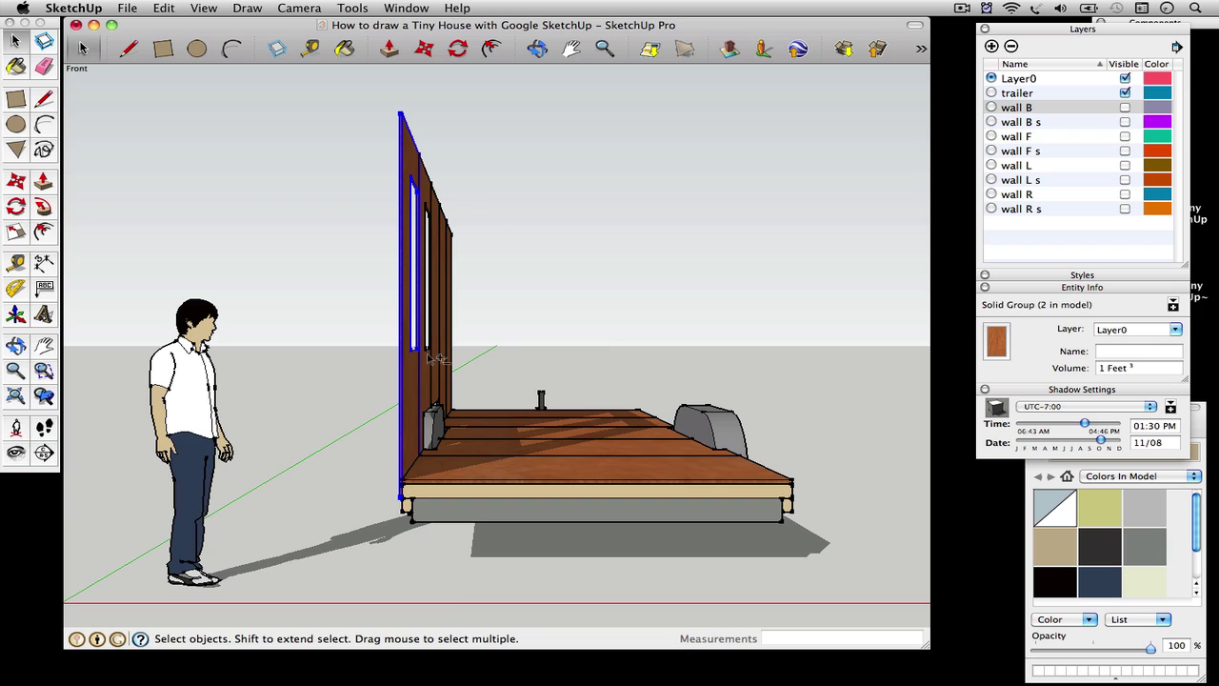
left_click(433, 360, "shift")
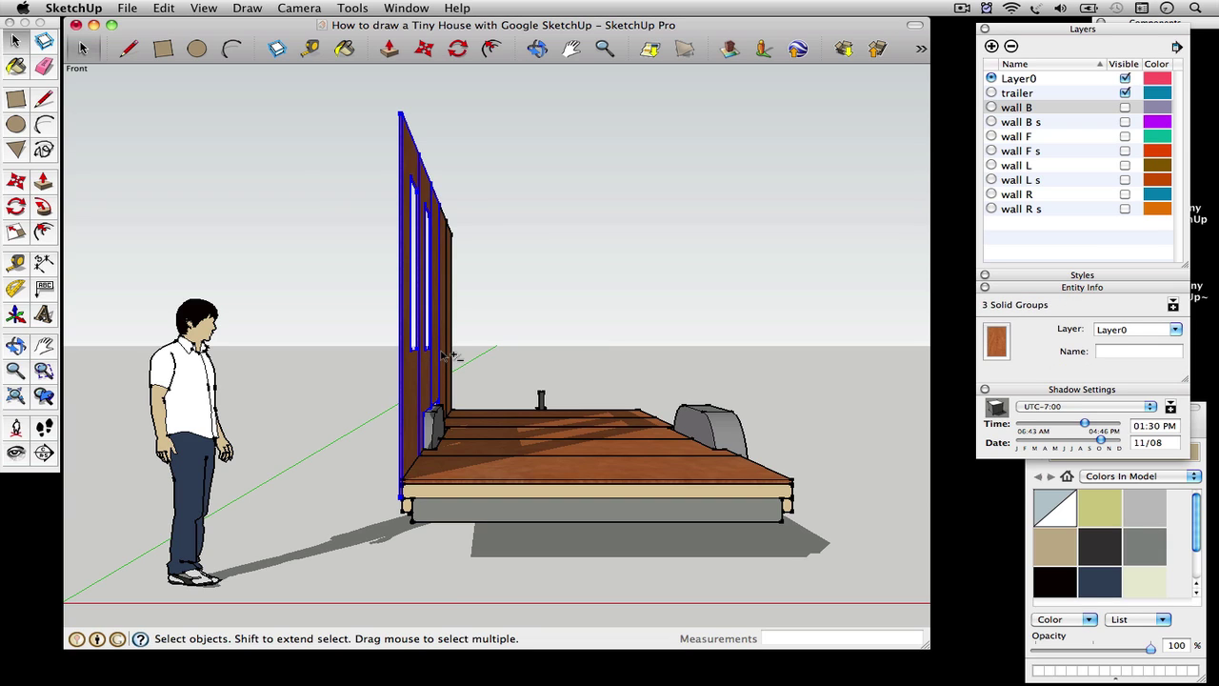
left_click(447, 350, "shift")
left_click(452, 351, "shift")
left_click(454, 352, "shift")
left_click(1178, 330)
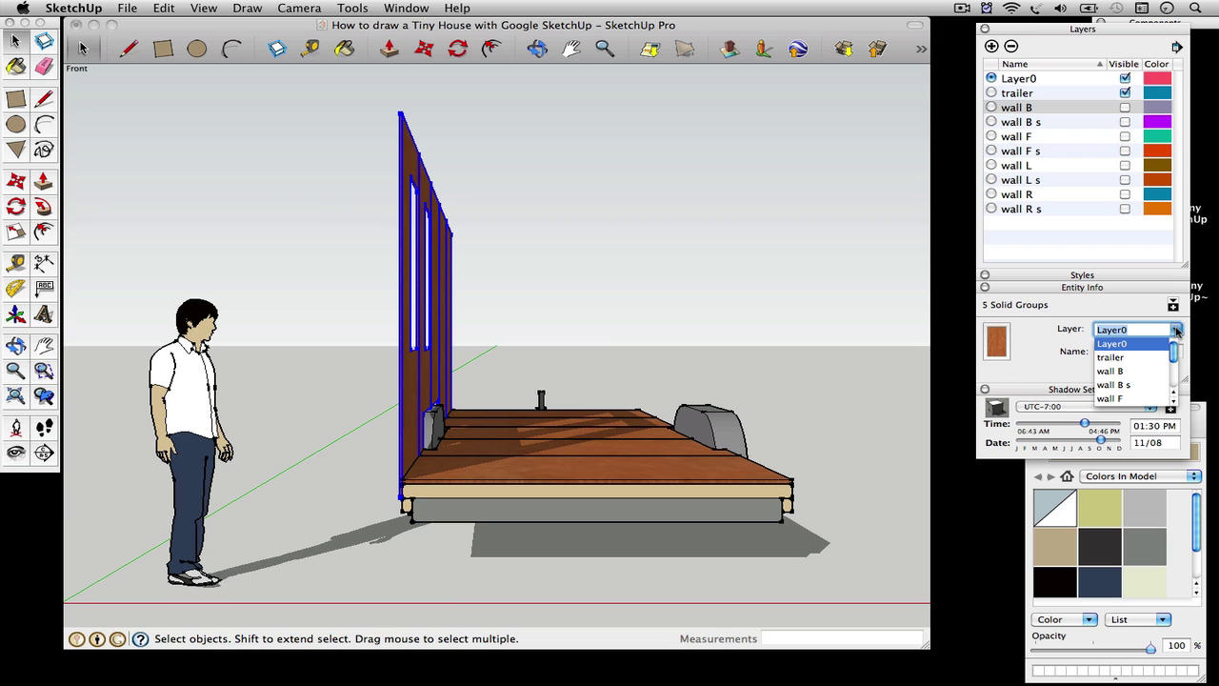
left_click(1175, 385)
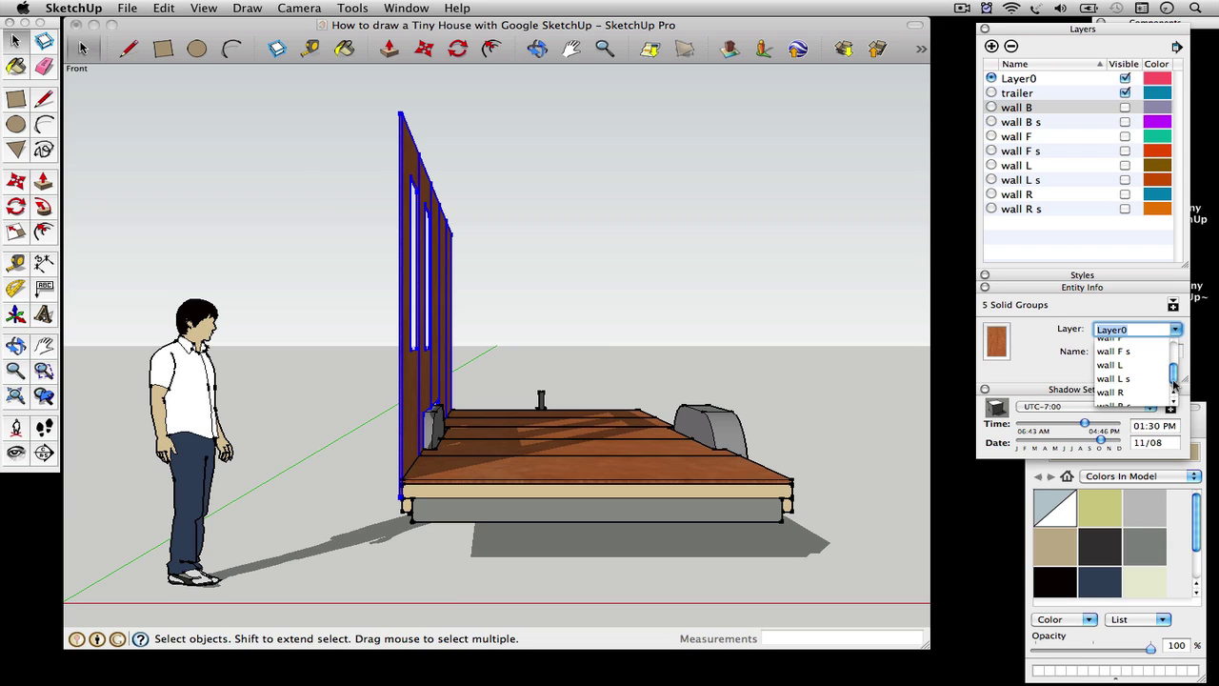
left_click(1114, 379)
Add two new layers named floor and floor d
left_click(15, 345)
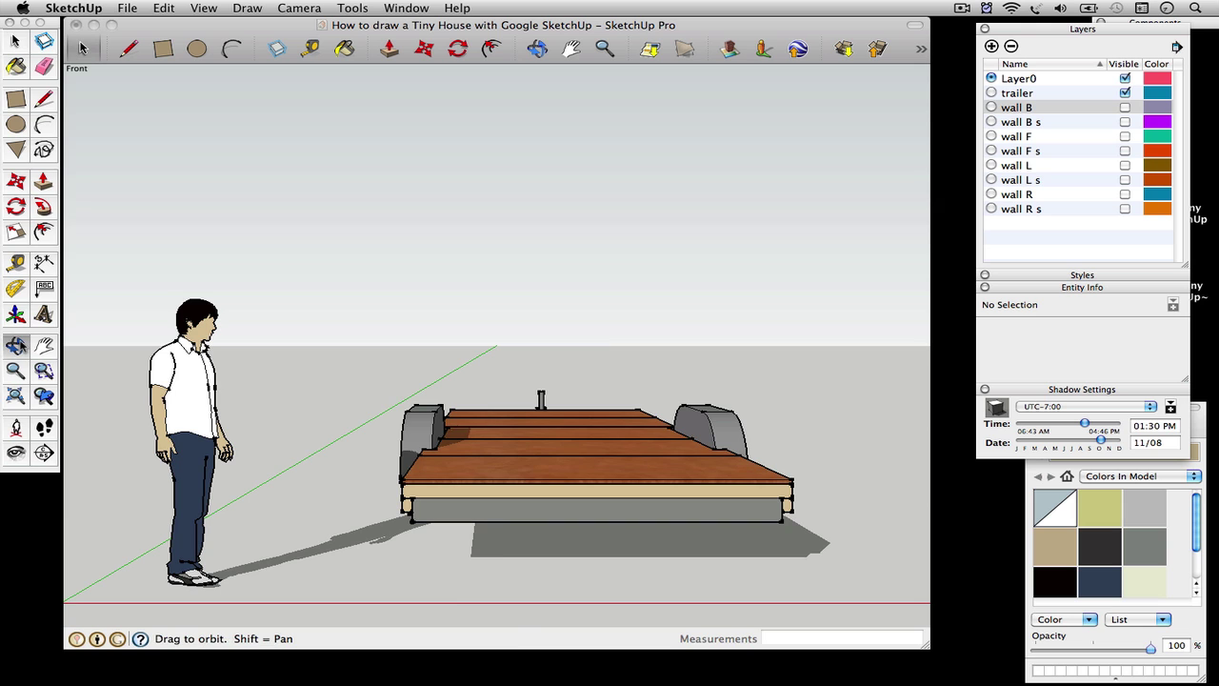
left_click_drag(385, 468, 530, 563)
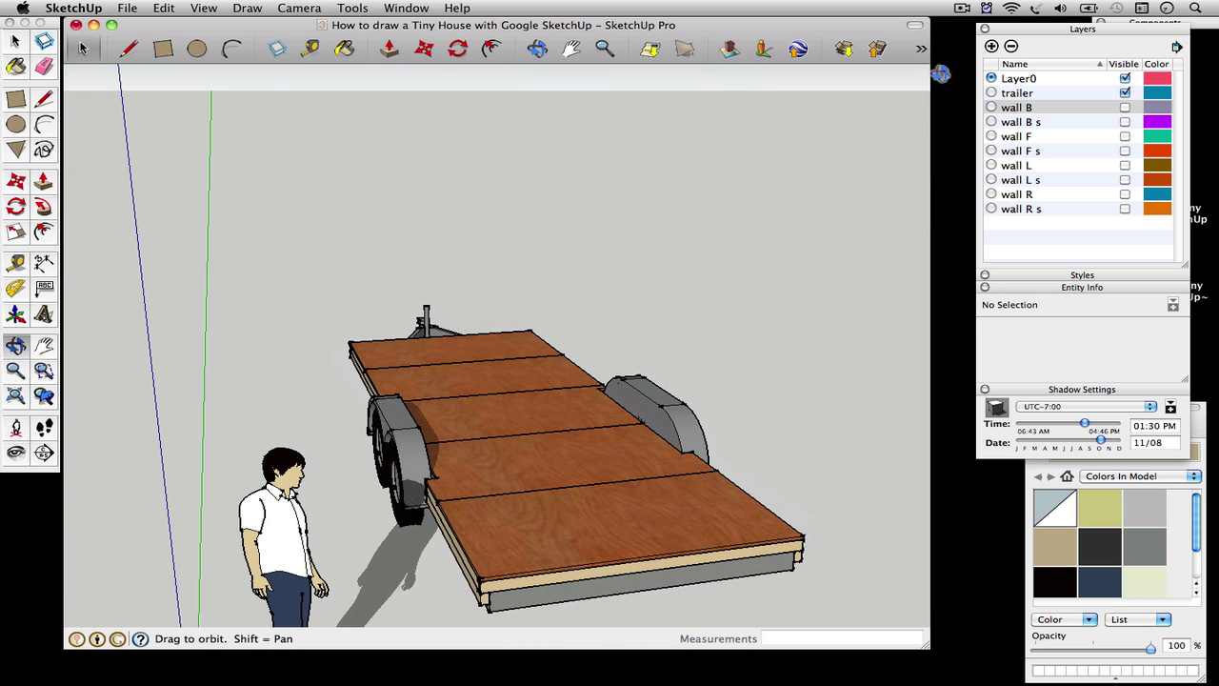
left_click(991, 45)
type("floor")
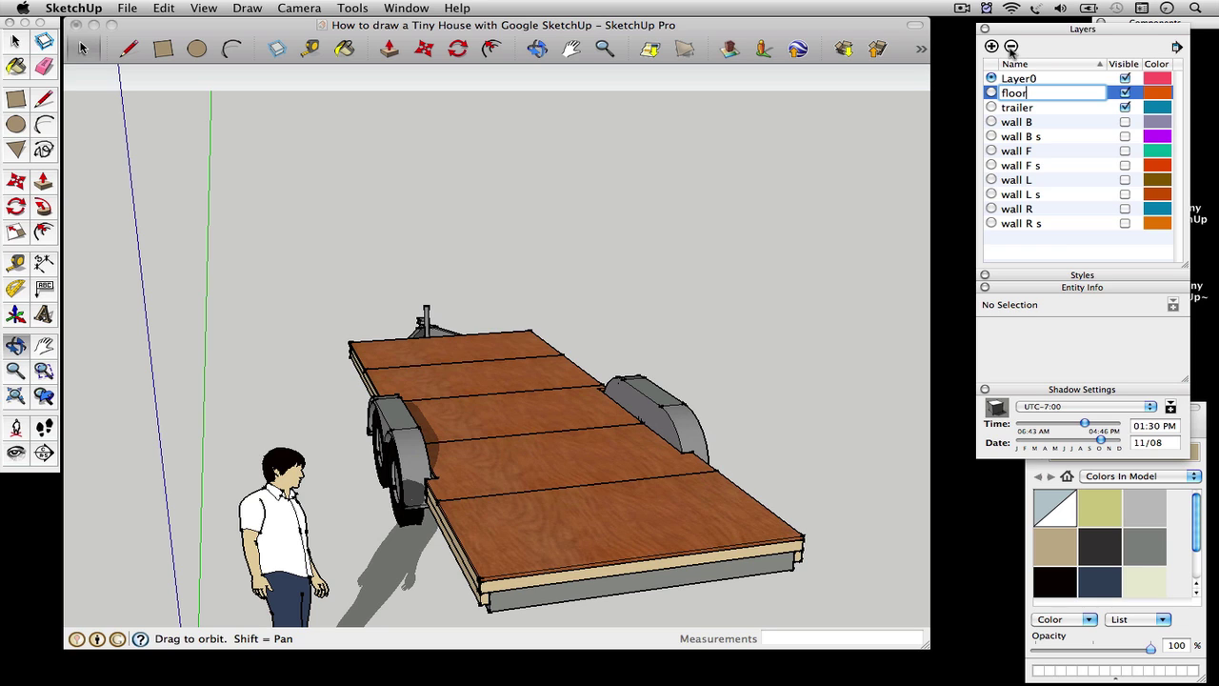
key("Return")
left_click(992, 45)
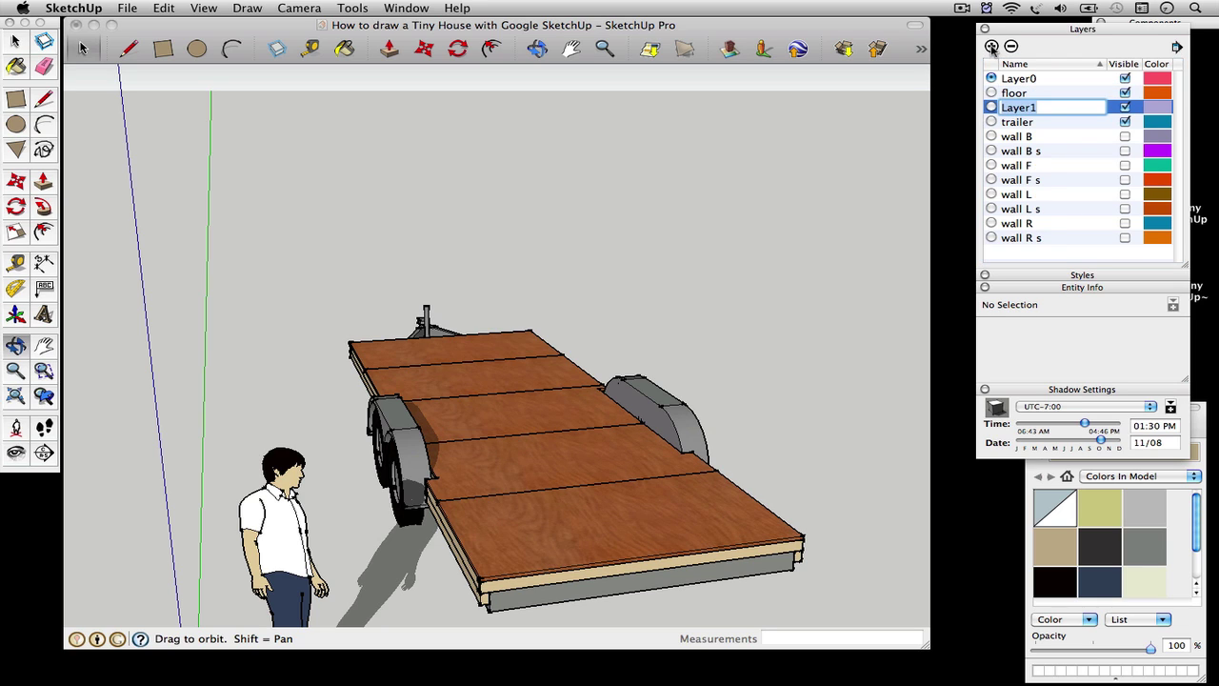
type("floor d")
key("Return")
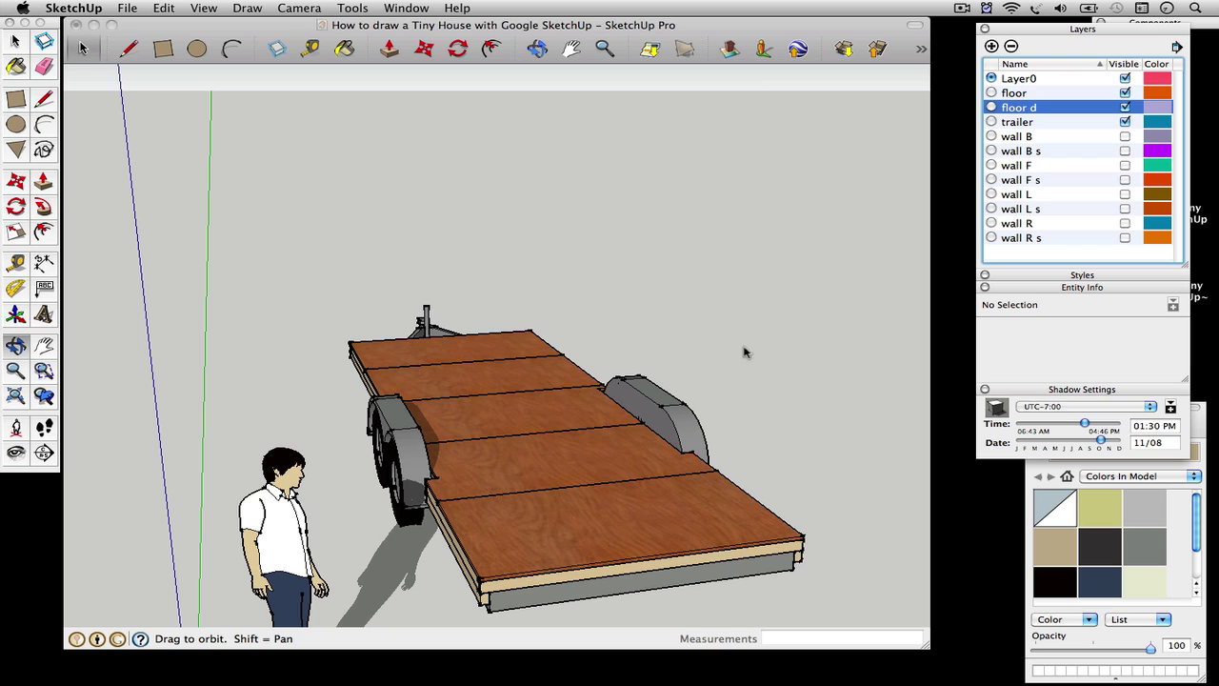
Assign the five plywood floor deck panels on the trailer to layer floor d
left_click(488, 344)
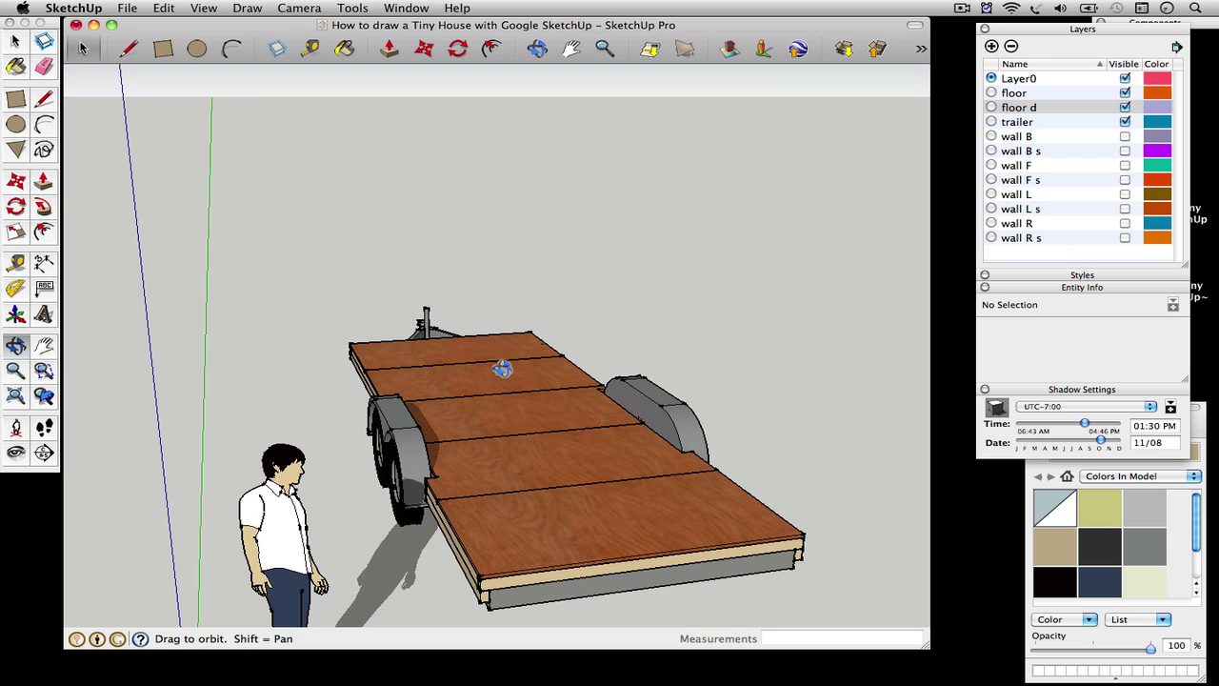
left_click(15, 41)
left_click(476, 400)
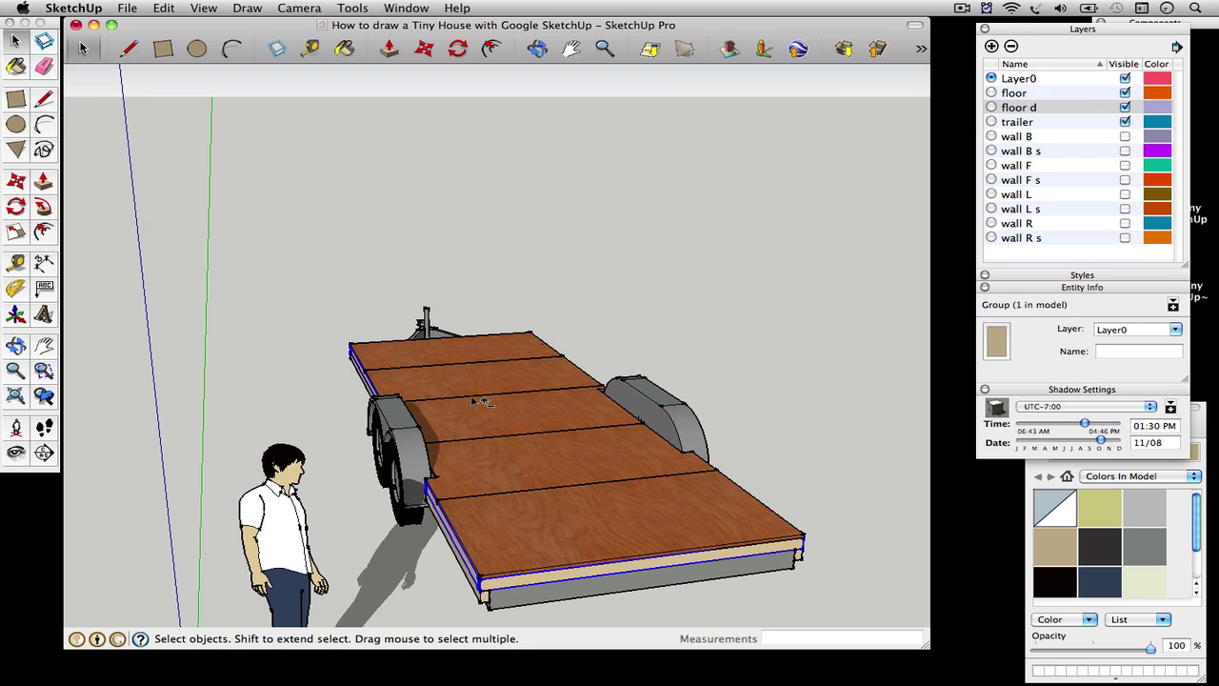
left_click(510, 505)
left_click(517, 448, "shift")
left_click(519, 424, "shift")
left_click(487, 374, "shift")
left_click(484, 354, "shift")
left_click(1177, 331)
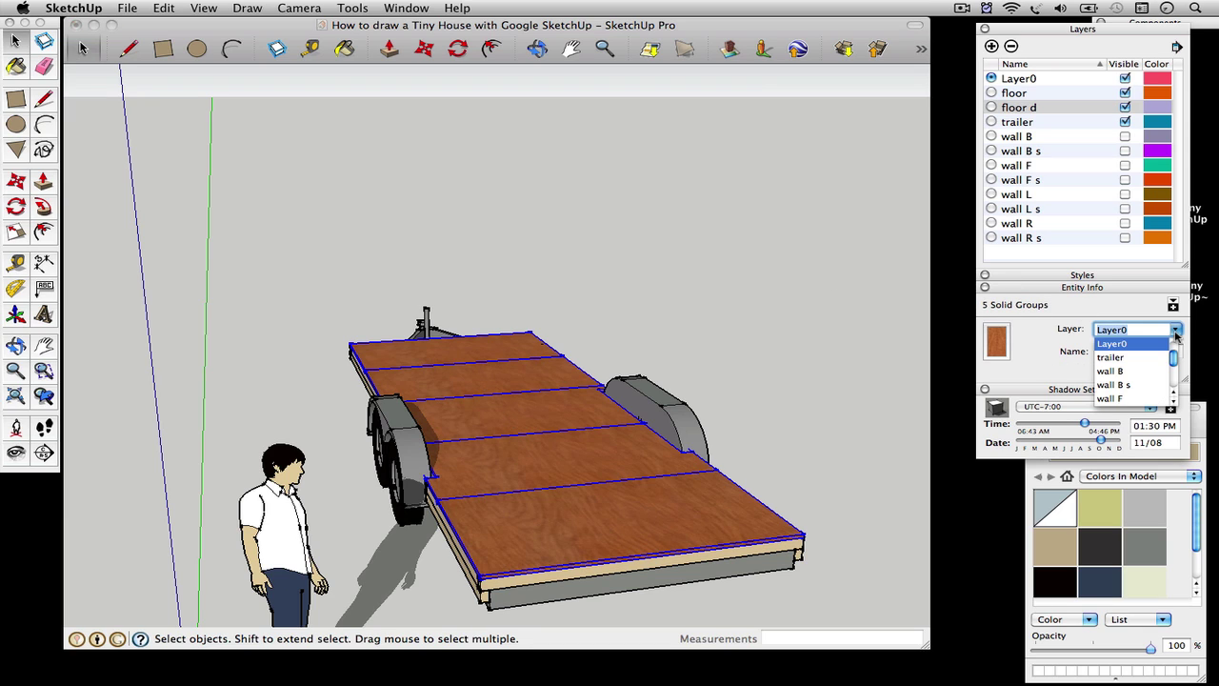
scroll(1178, 355, "up", 1)
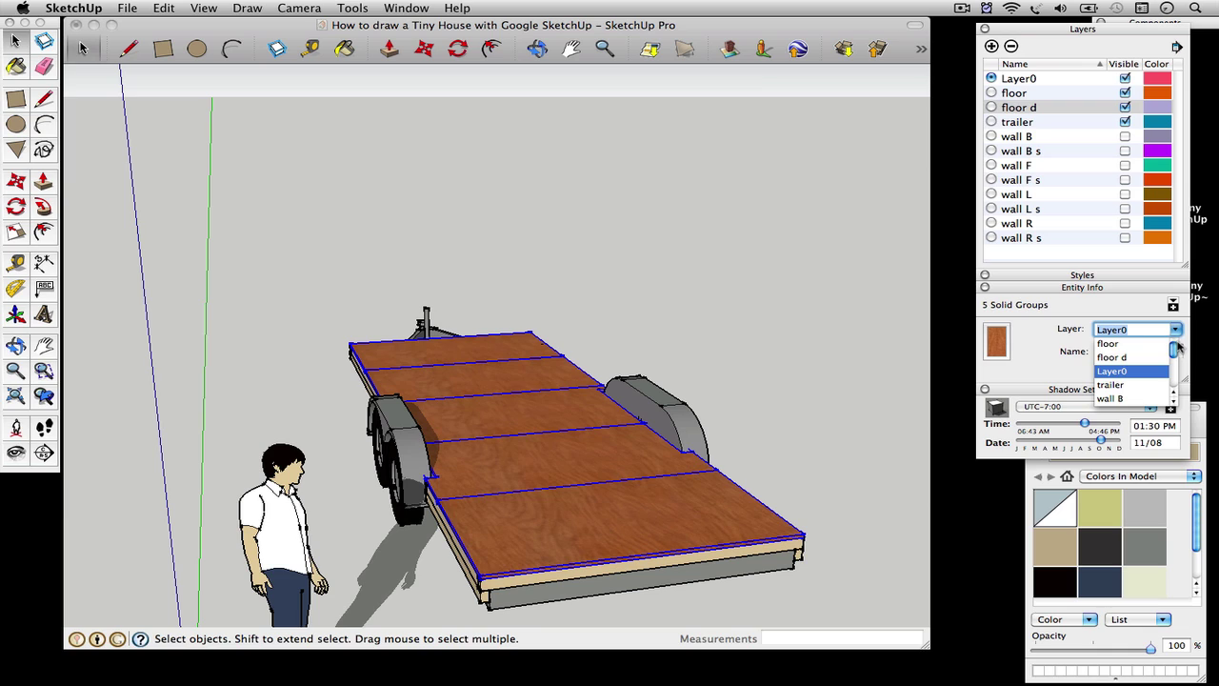
left_click(1112, 344)
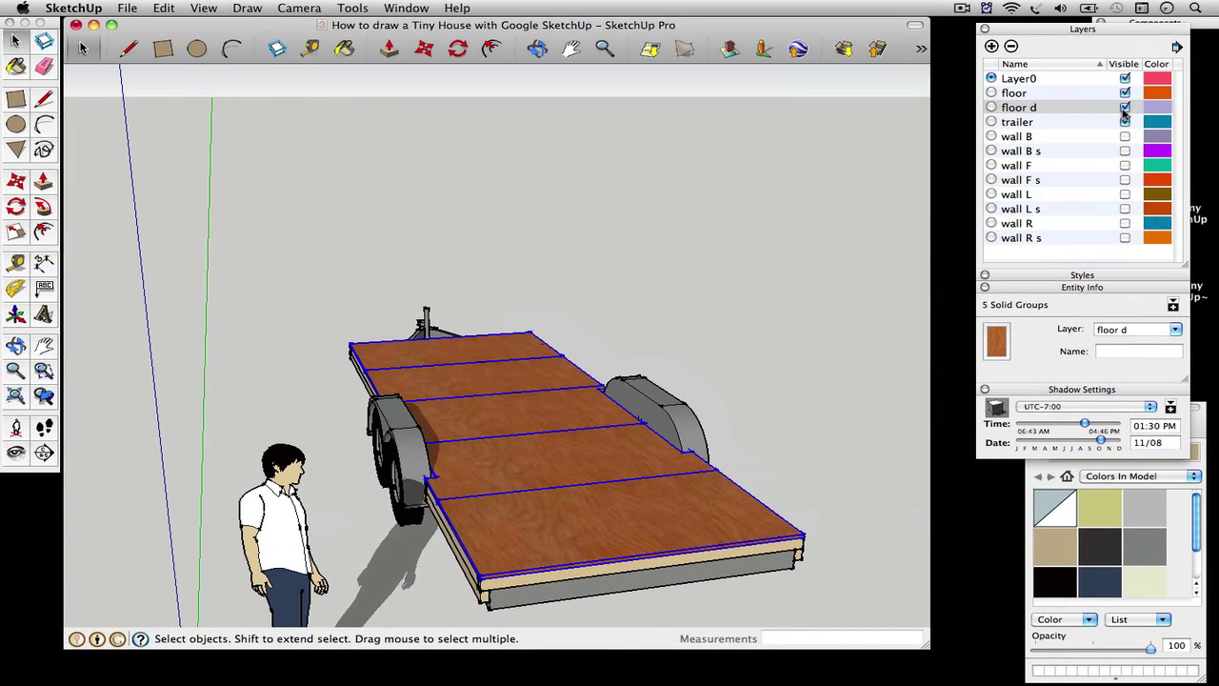
Hide layers floor d and floor, and assign the floor framing group to layer floor
left_click(1125, 107)
left_click(1125, 92)
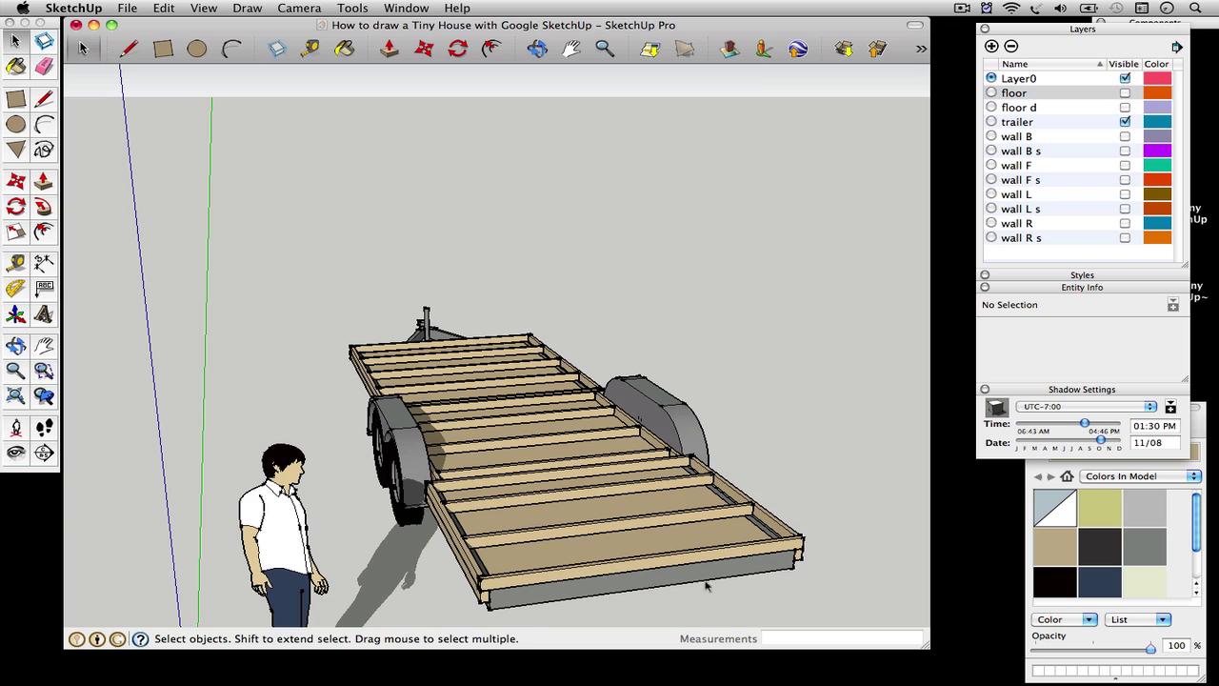
left_click(735, 556)
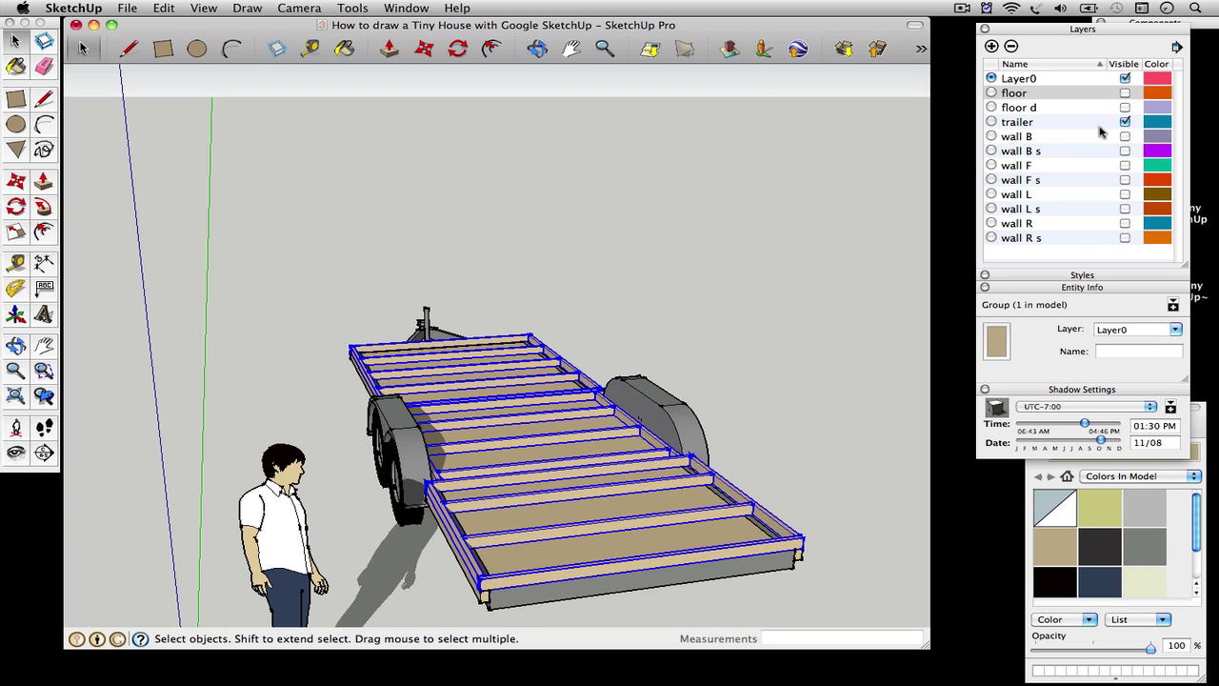
left_click(1175, 331)
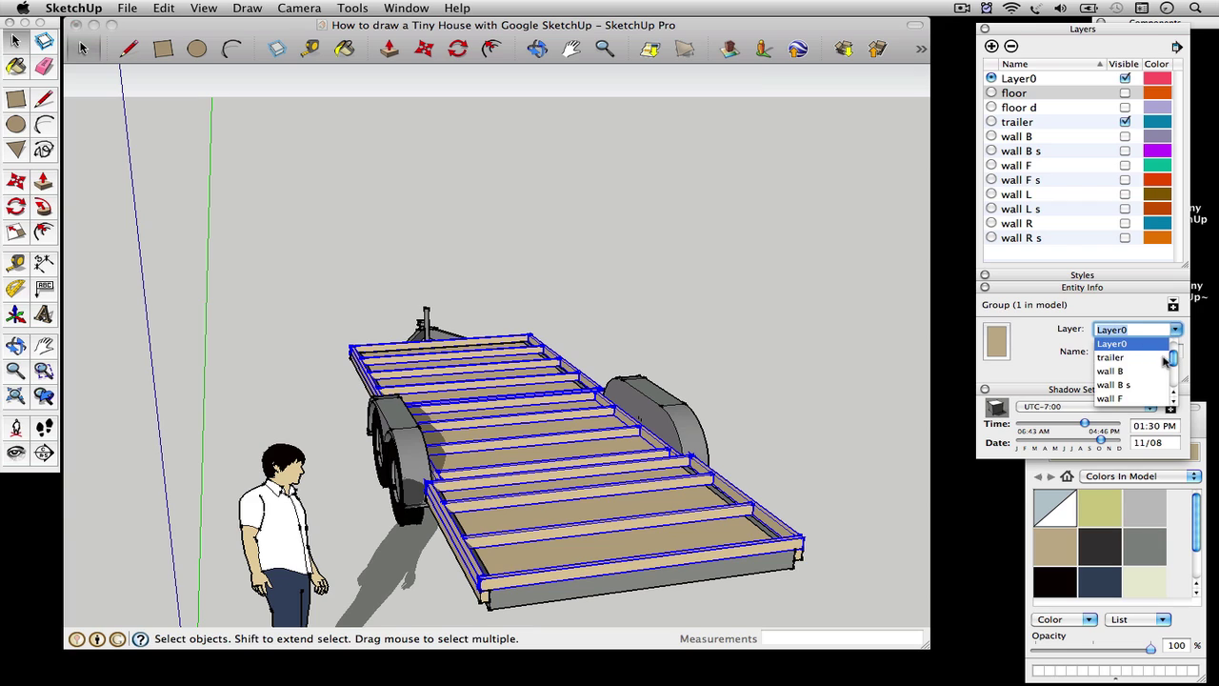
scroll(1175, 354, "up", 1)
left_click(1112, 344)
Assign the four wood beams along the trailer's outer sides to layer floor
left_click(548, 339)
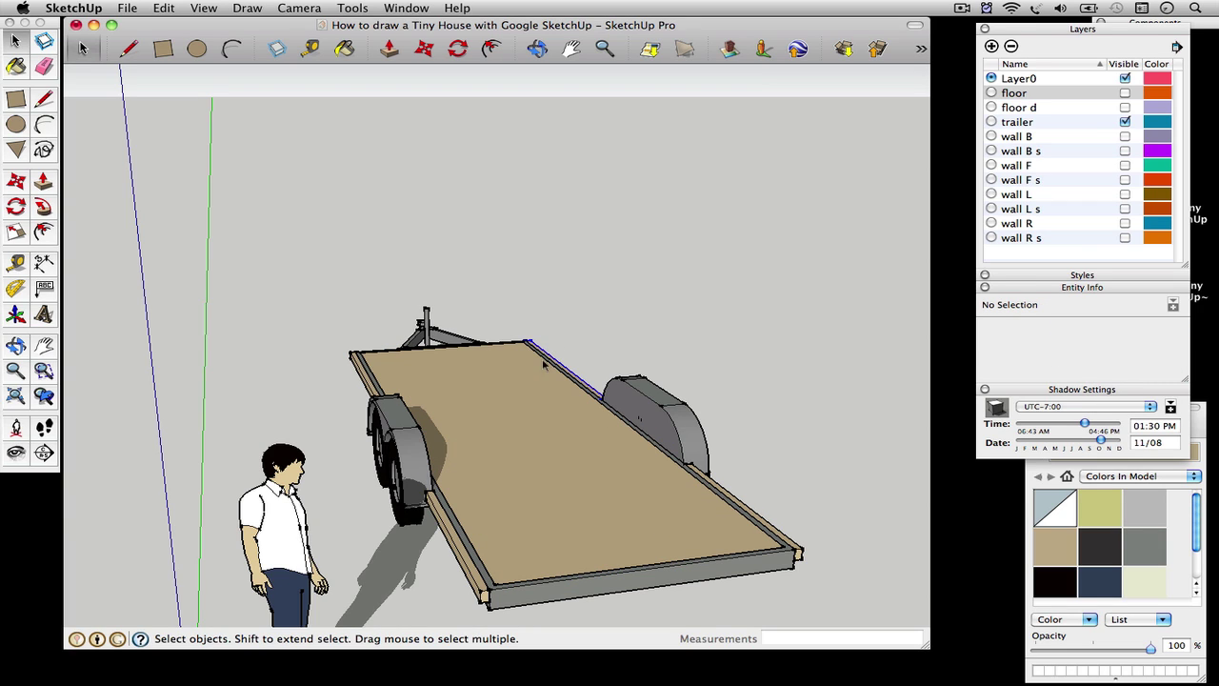
left_click(534, 368)
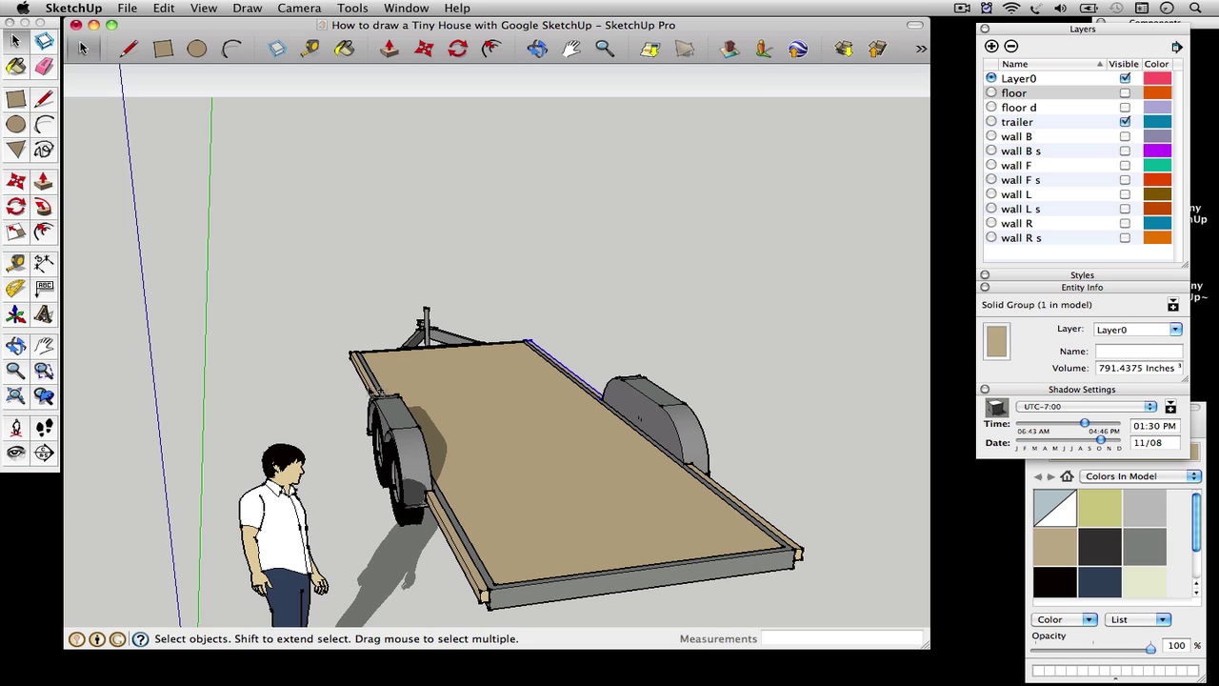
left_click(374, 393, "shift")
left_click(450, 544, "shift")
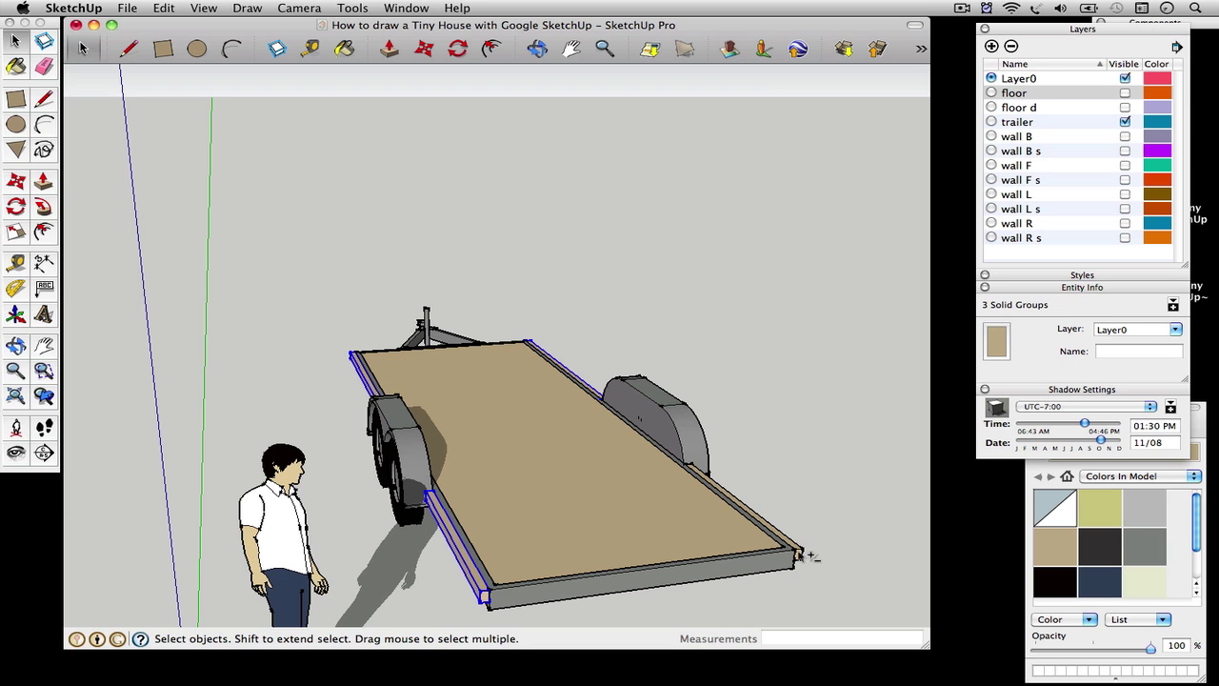
left_click(801, 555, "shift")
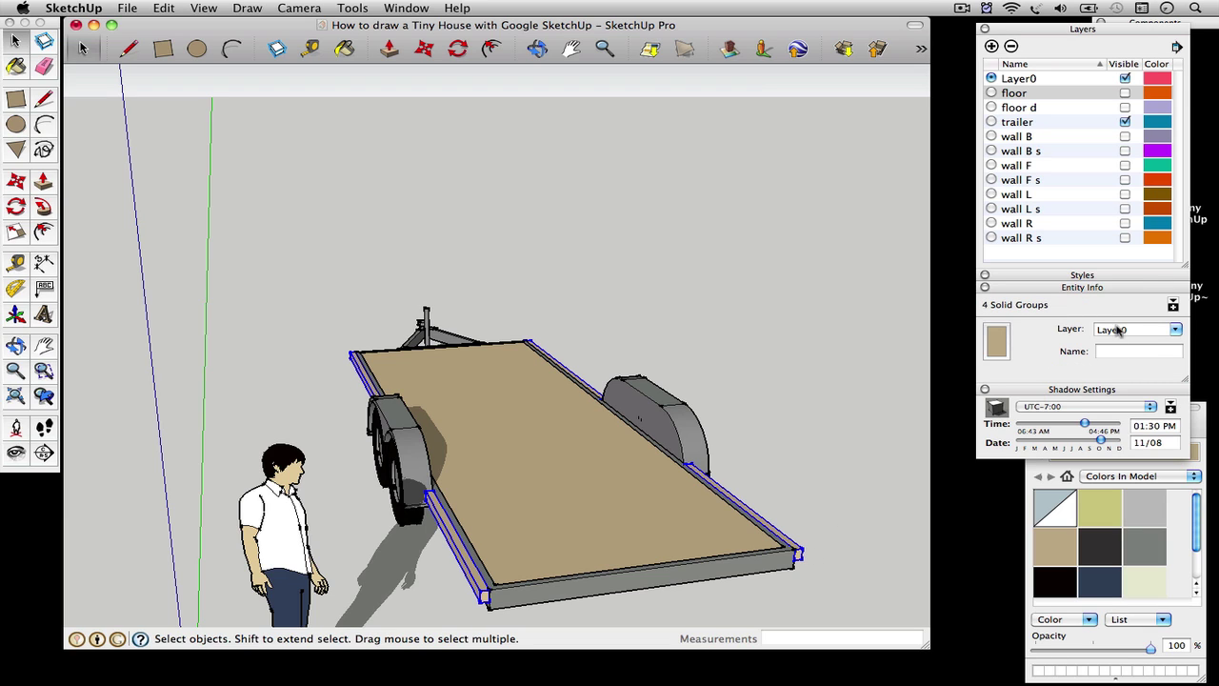
left_click(1176, 329)
scroll(1175, 351, "up", 2)
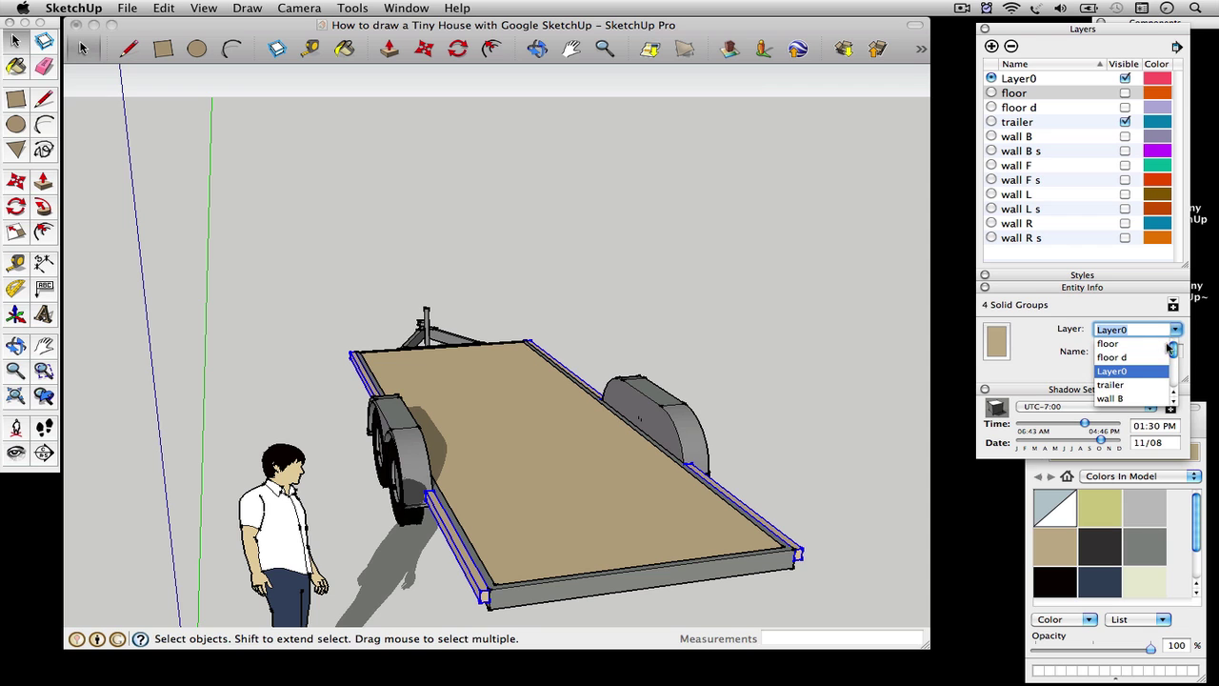
left_click(1109, 344)
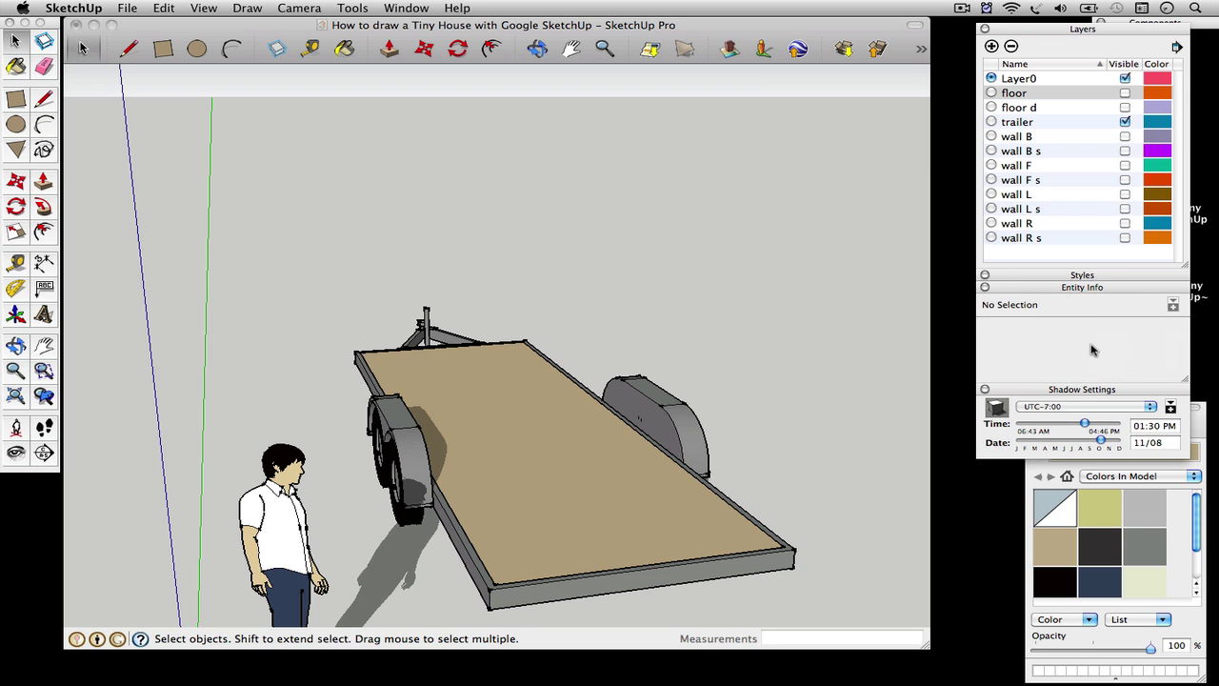
Make layers floor and floor d visible again on the trailer
left_click(15, 346)
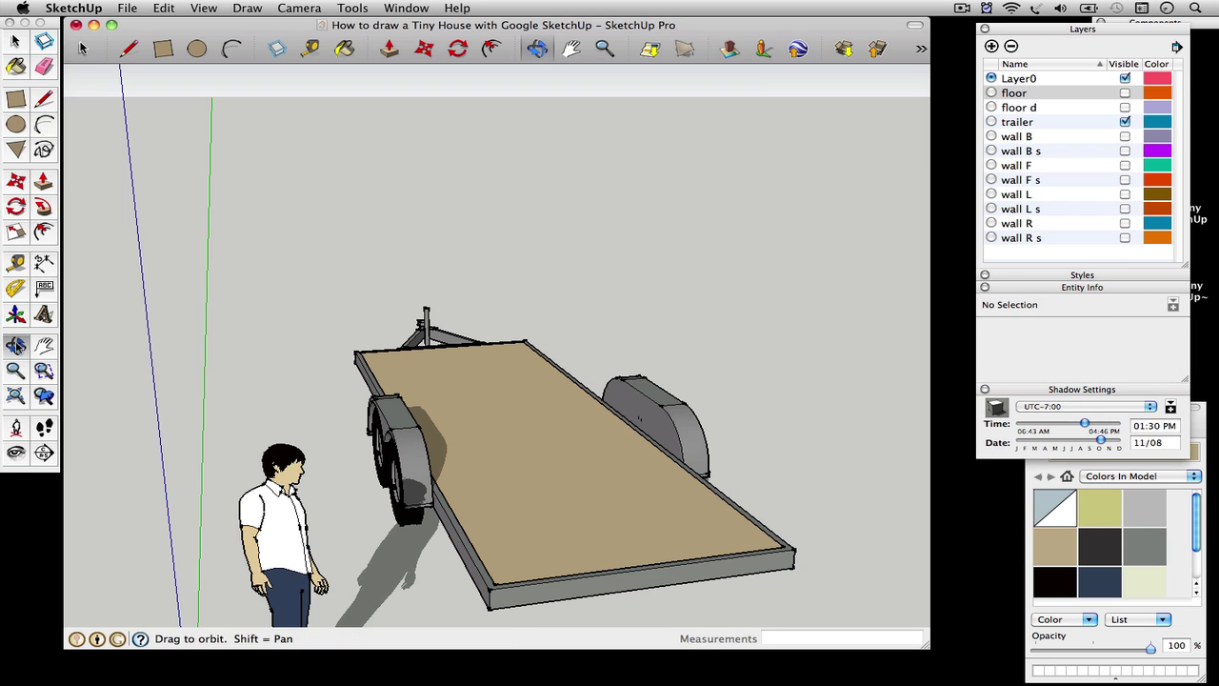
left_click_drag(635, 551, 341, 467)
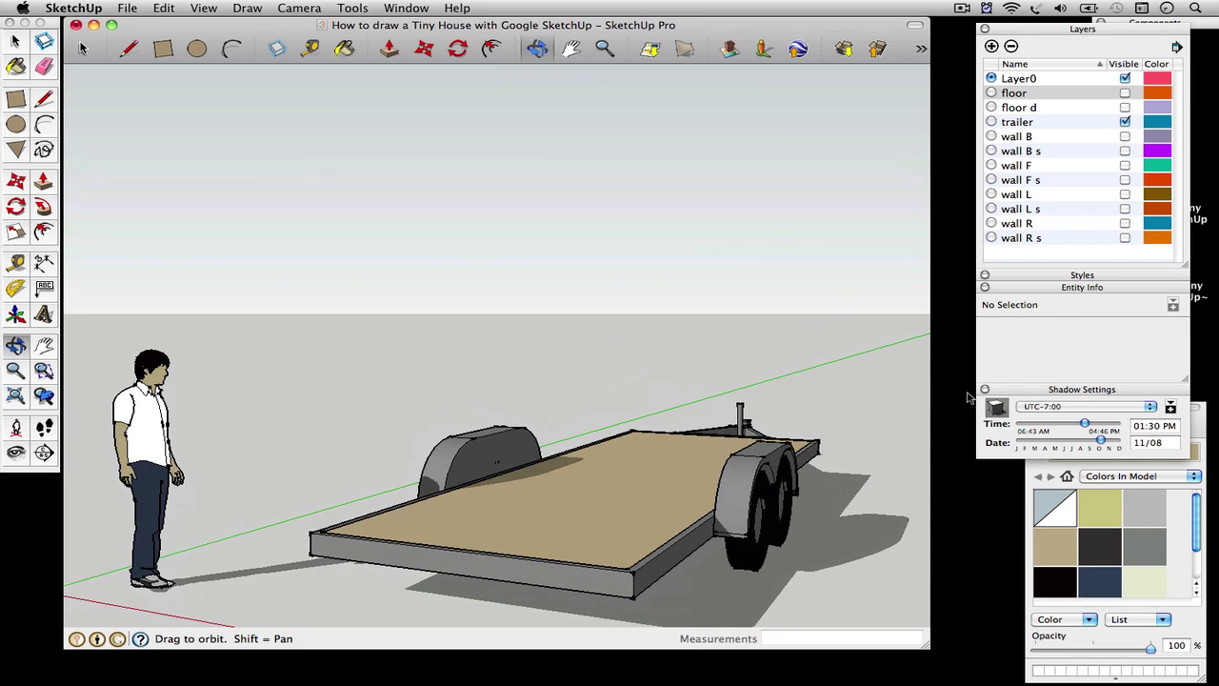
left_click(1125, 94)
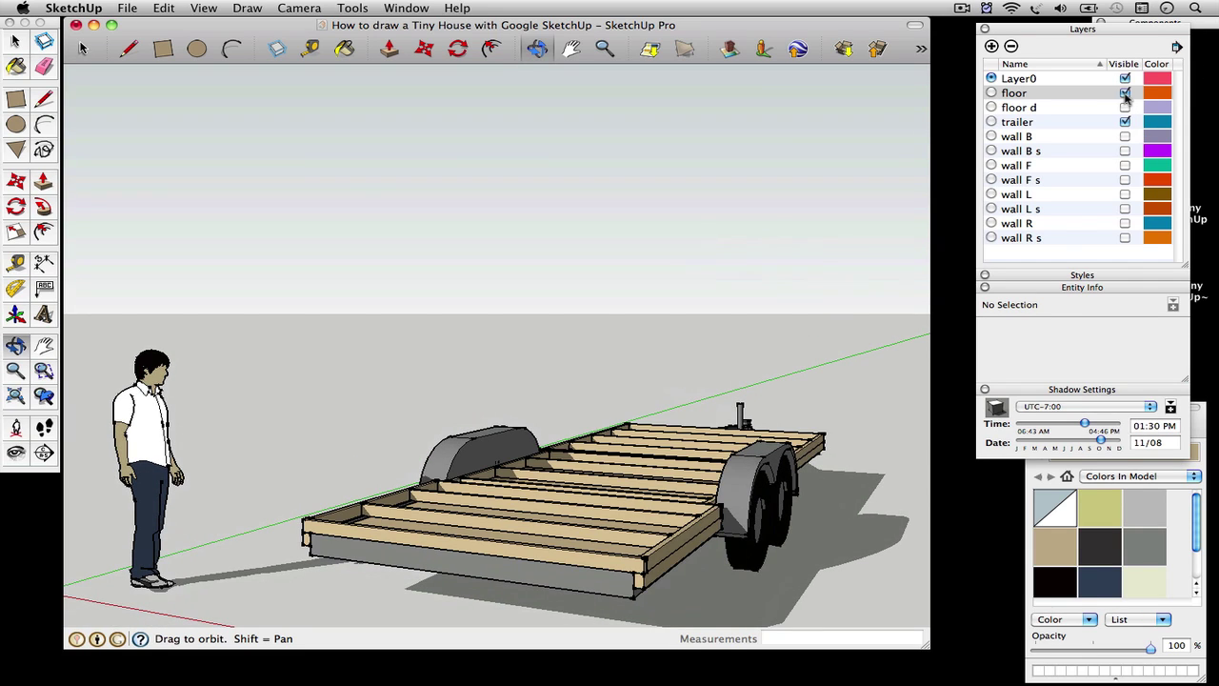
left_click(1125, 107)
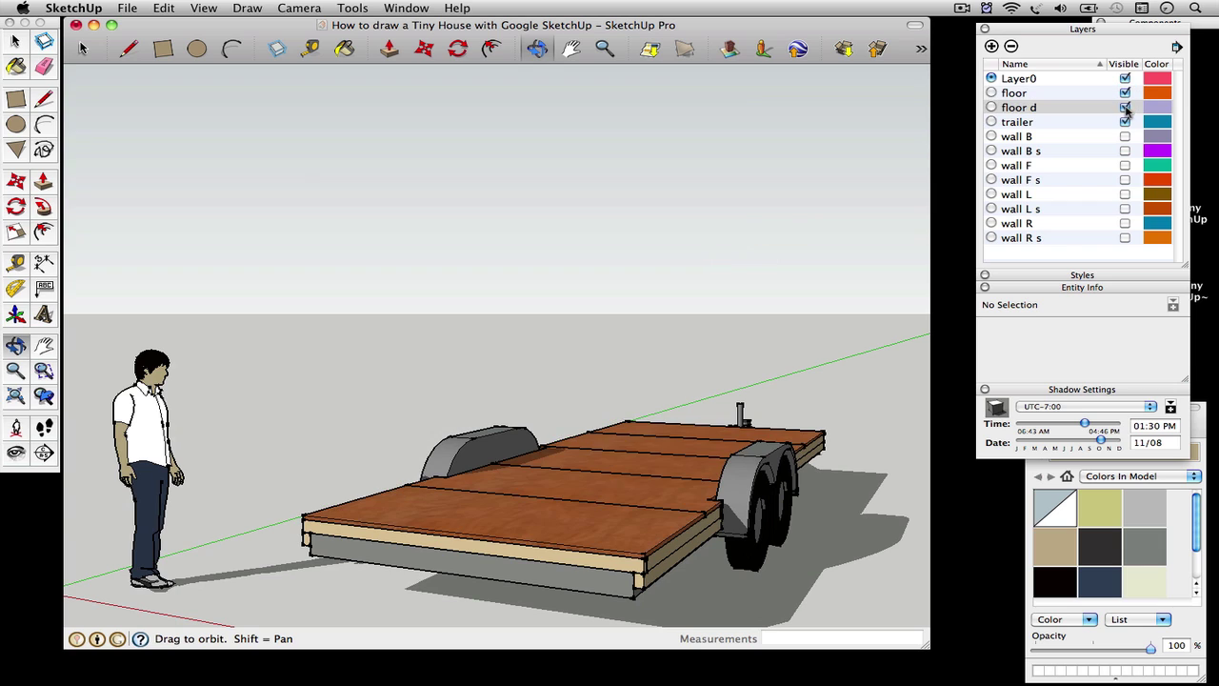
Turn on all eight wall layers, showing the framing and sheathing of the back, left, right and front walls
left_click(1125, 136)
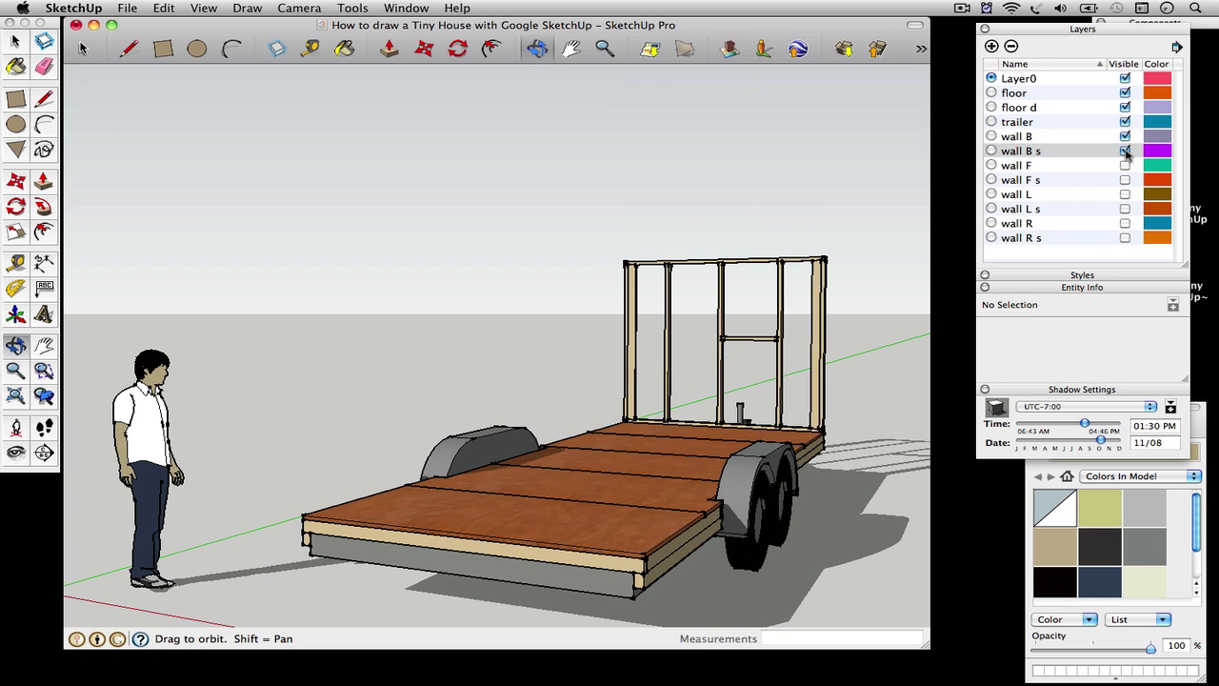
left_click(1125, 151)
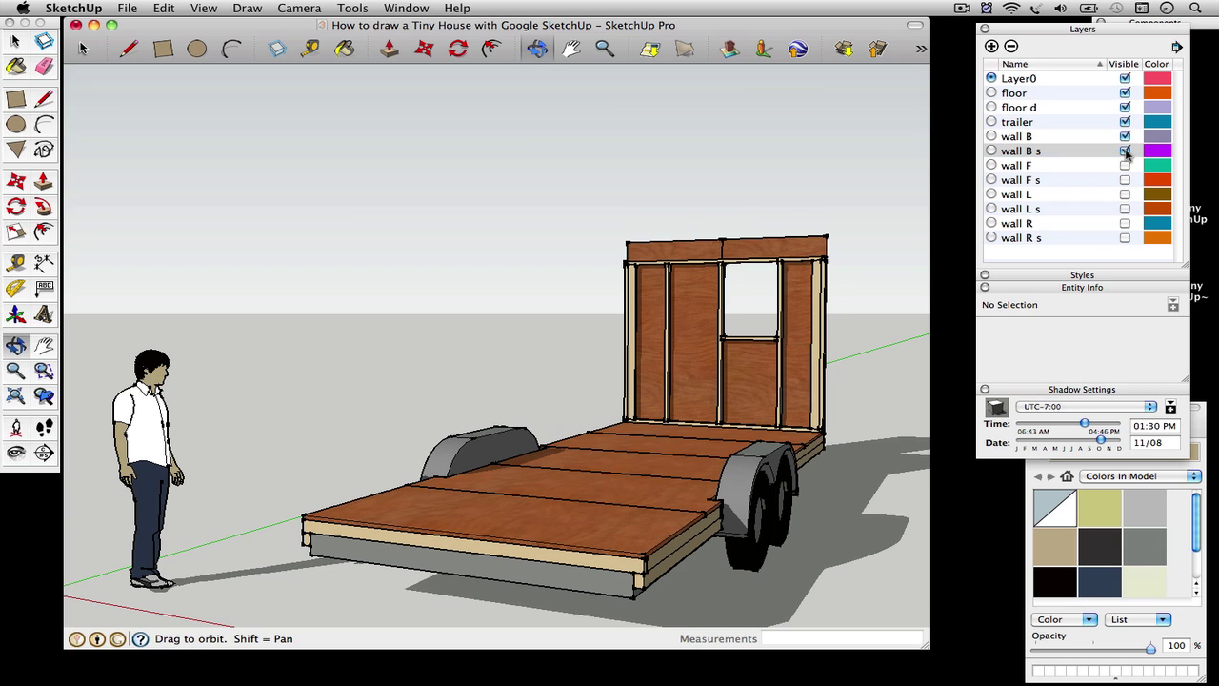
left_click(1125, 195)
left_click(1124, 209)
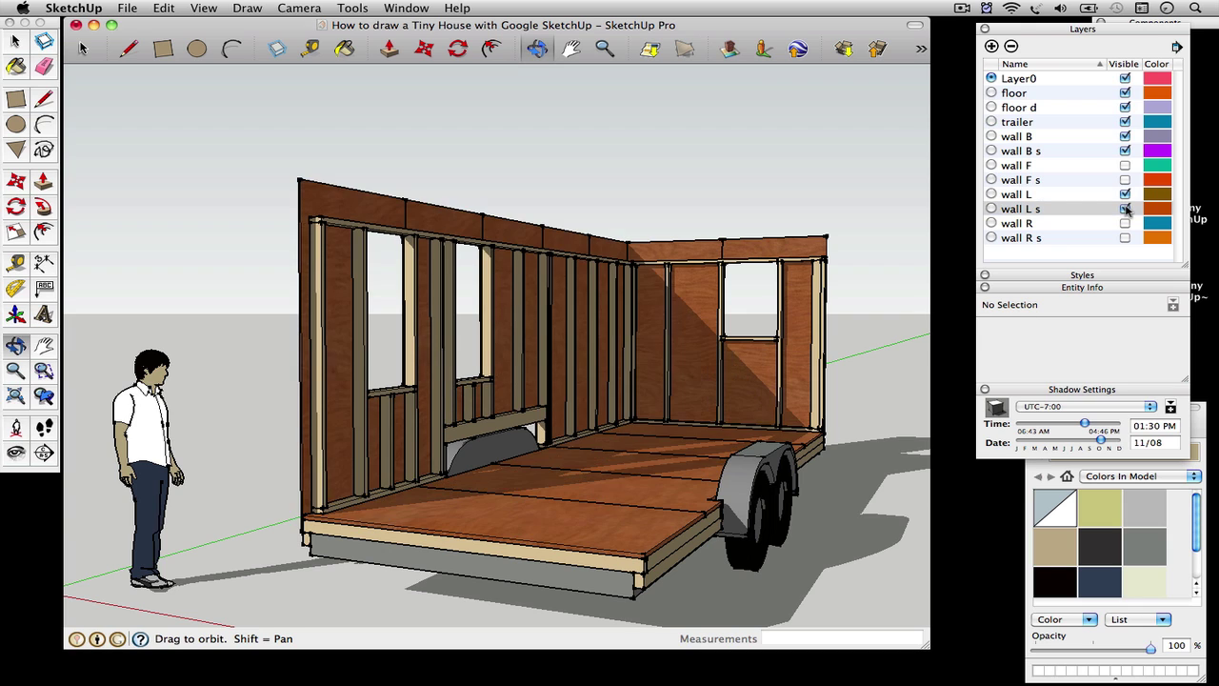
left_click(1125, 223)
left_click(1125, 237)
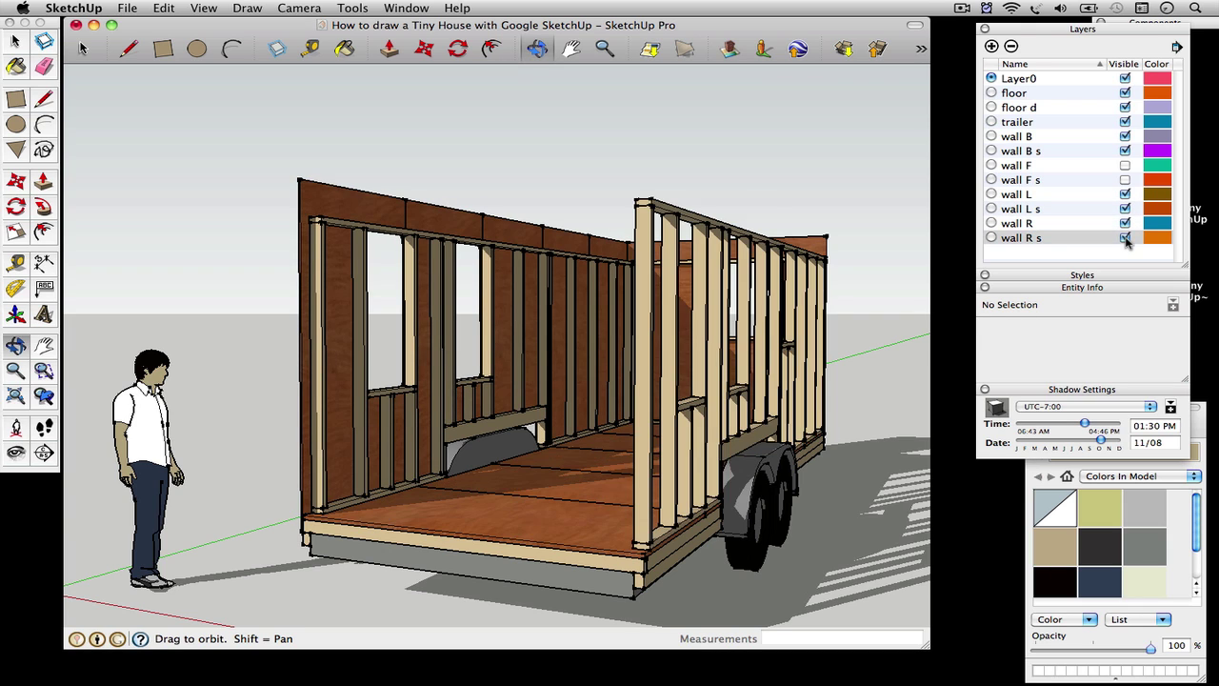
left_click(1124, 165)
left_click(1125, 181)
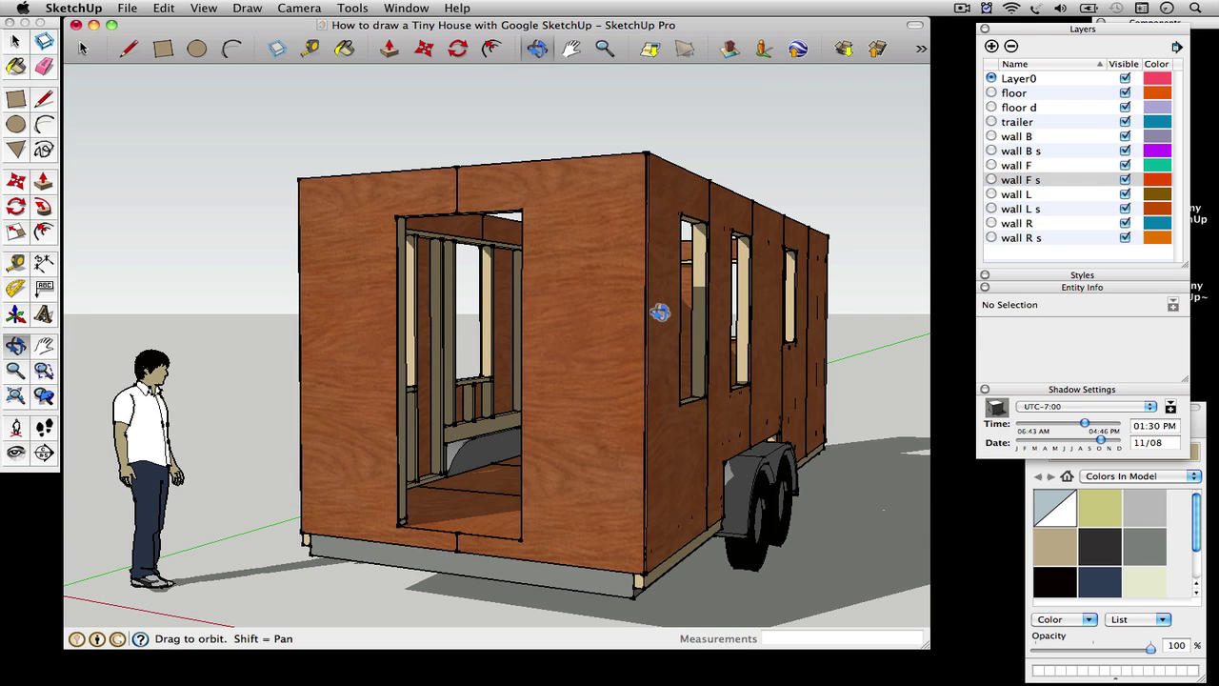